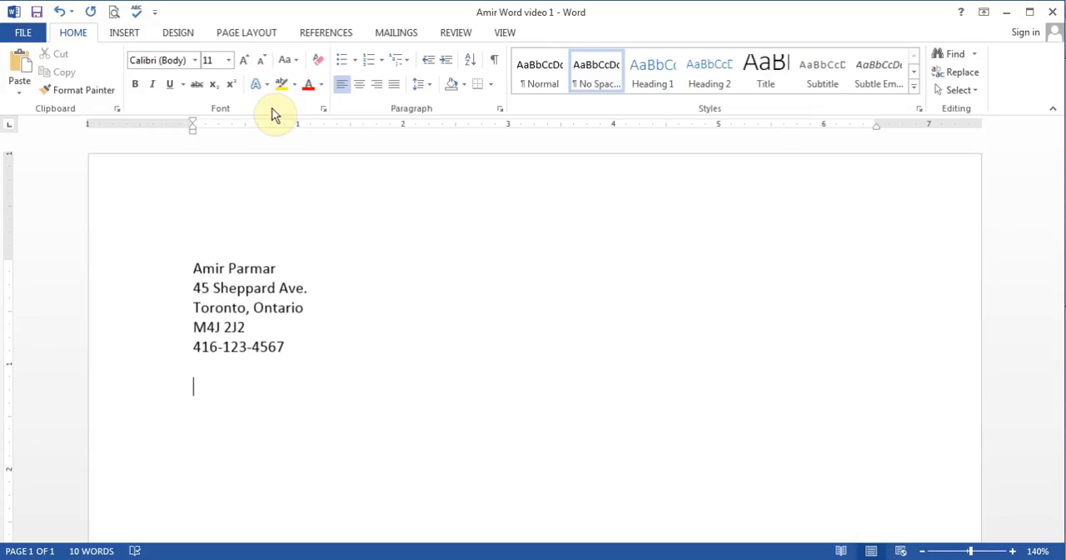
Step: Generate sample paragraphs below the contact block by entering =rand() on the empty line
type("=rand(")
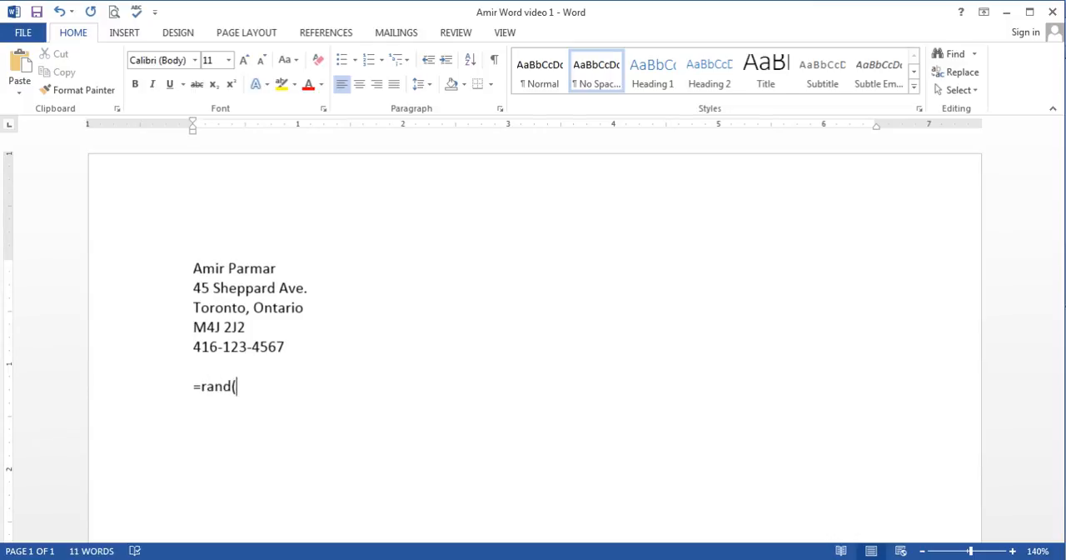
type(")")
key("Return")
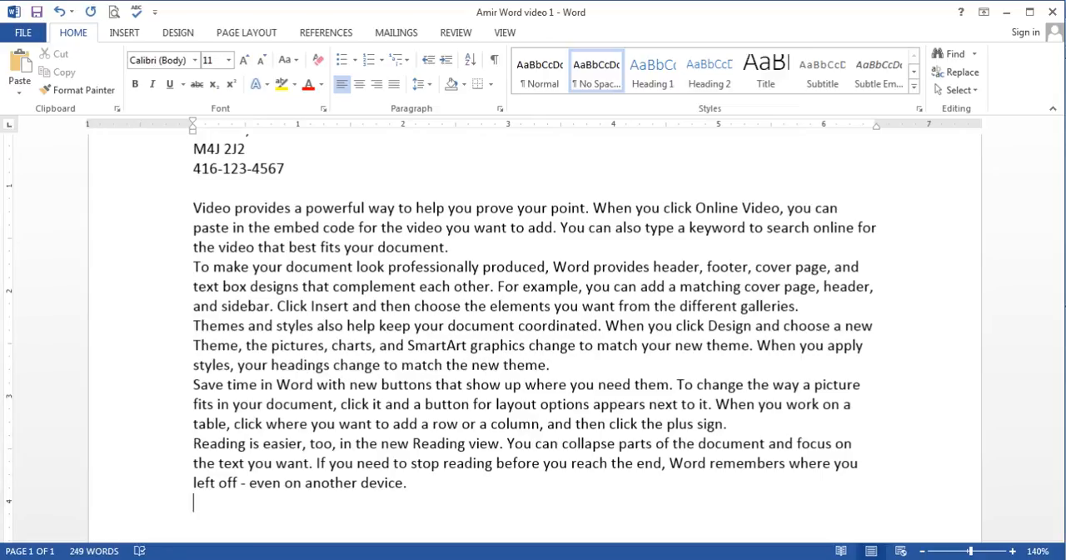
Step: Insert a blank line after each of the first four sample paragraphs to separate them
left_click(460, 245)
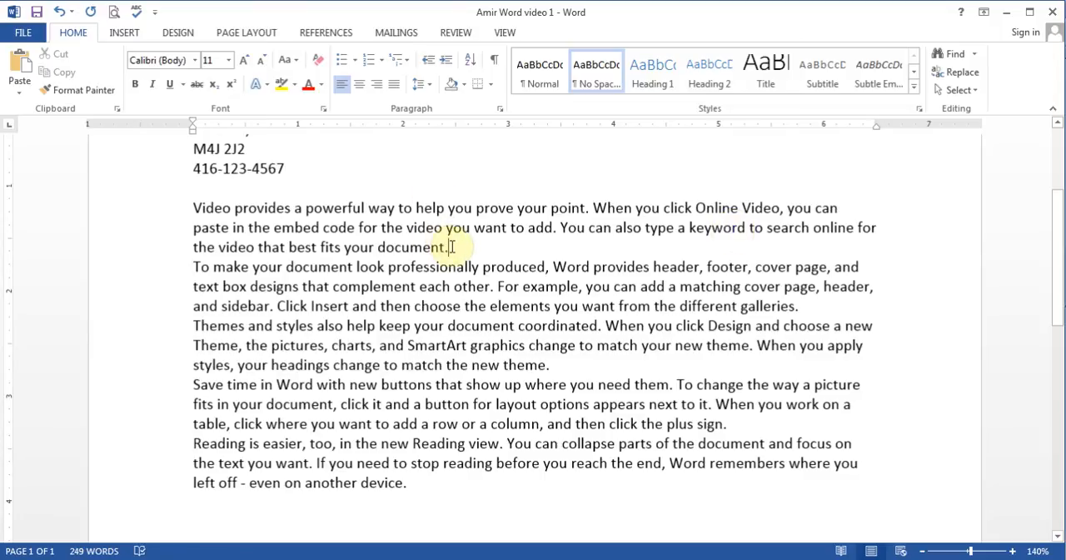
key("Return")
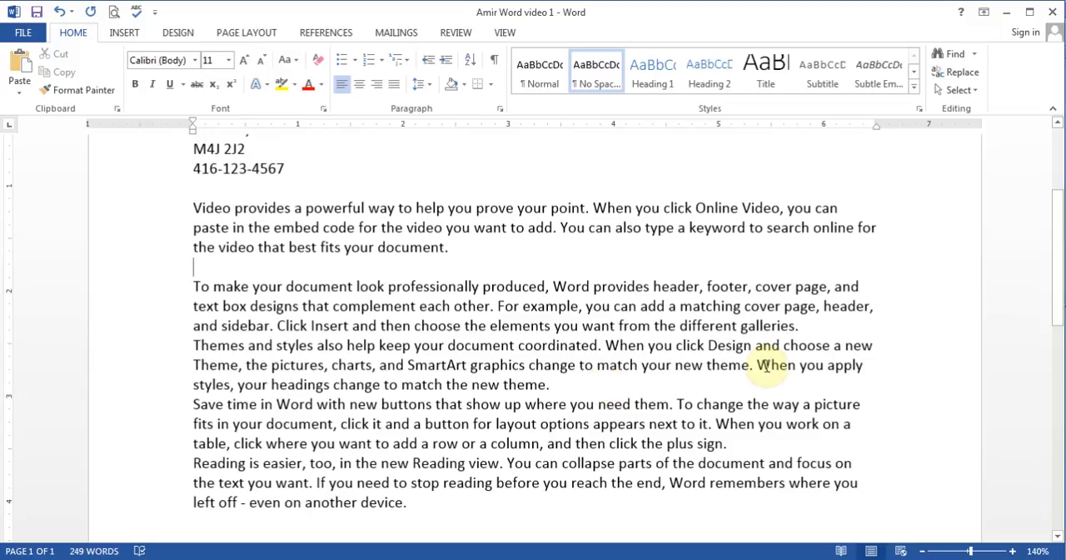
left_click(806, 327)
key("Return")
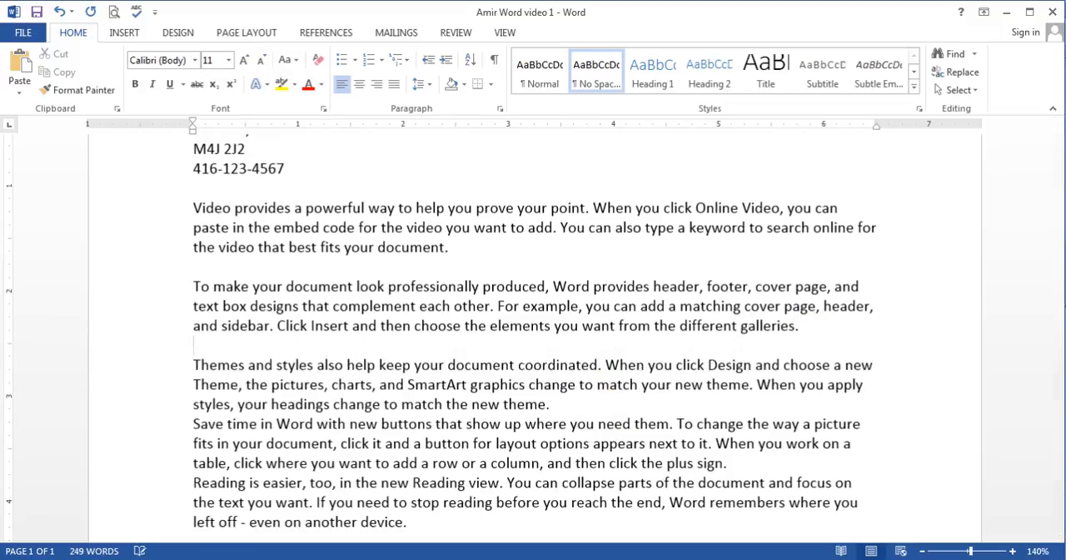
left_click(715, 408)
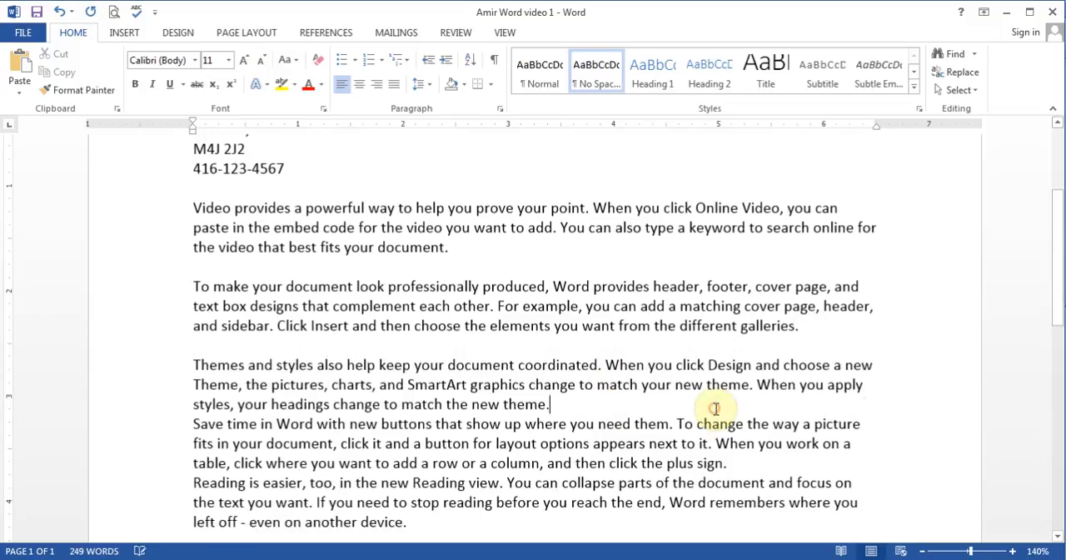
key("Return")
left_click(783, 483)
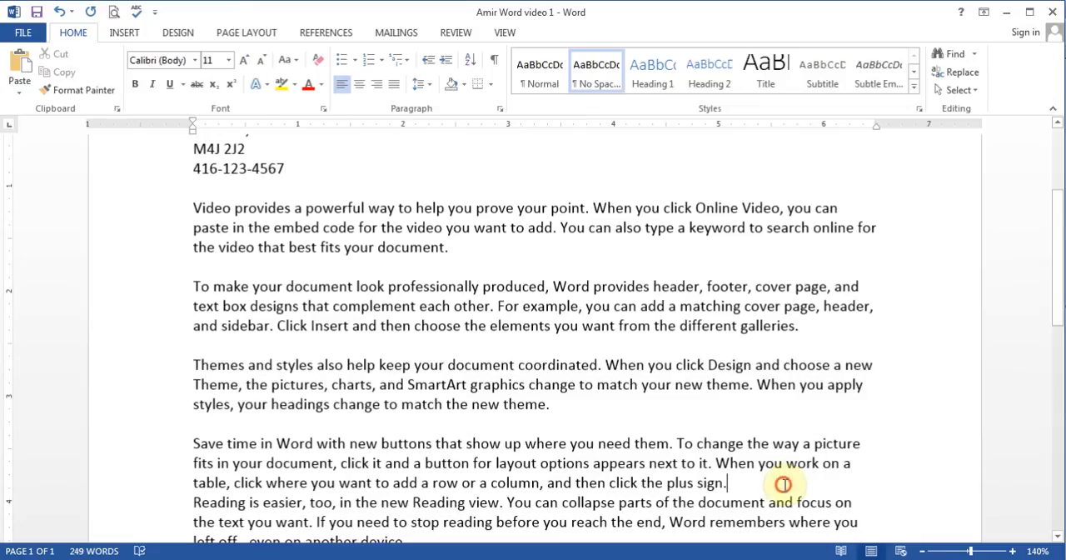
key("Return")
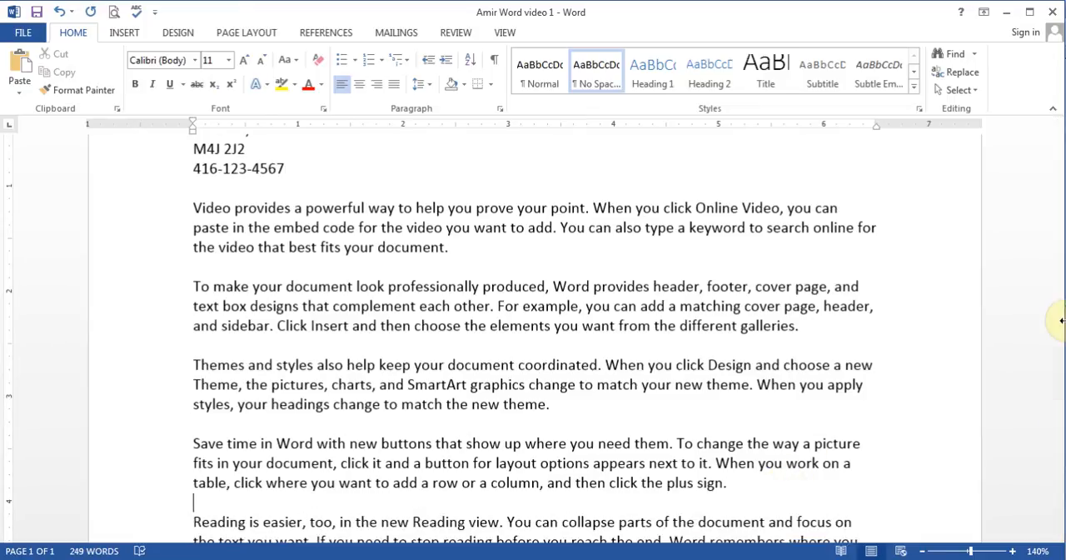
Step: Enter =rand(10,10) on the blank line between the contact block and the first sample paragraph
left_click_drag(1059, 239, 1033, 191)
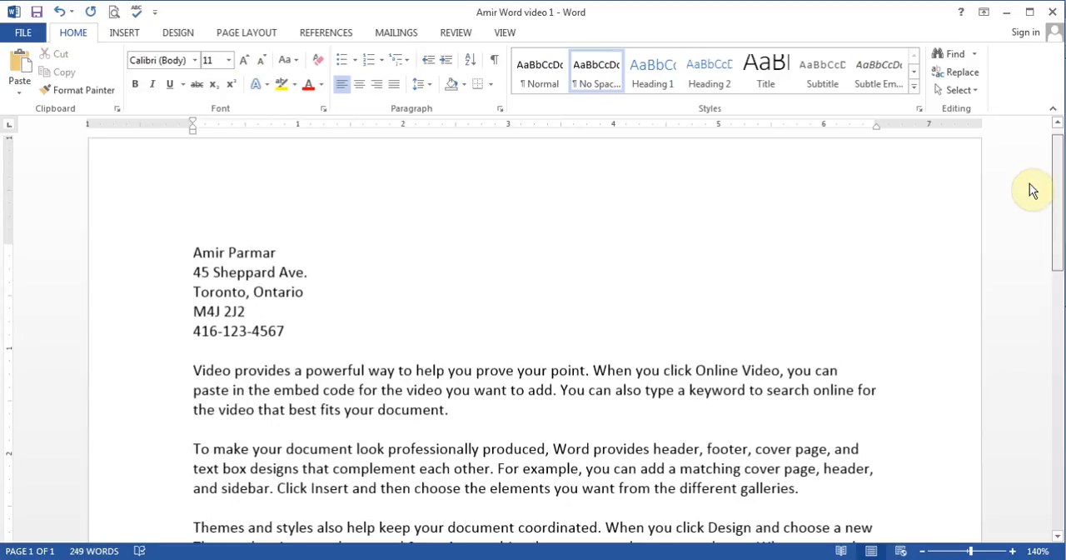
left_click(227, 351)
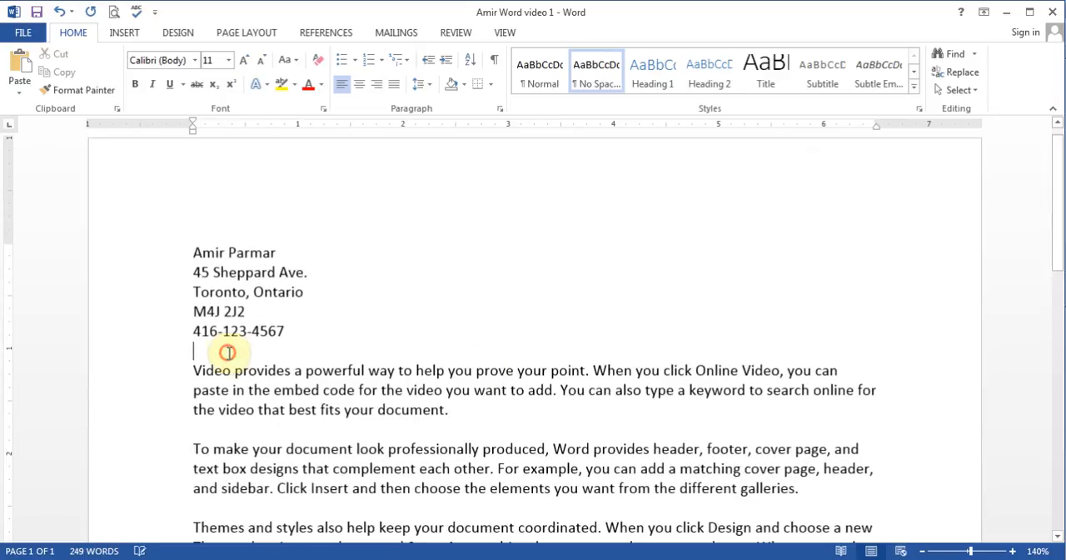
type("=ran")
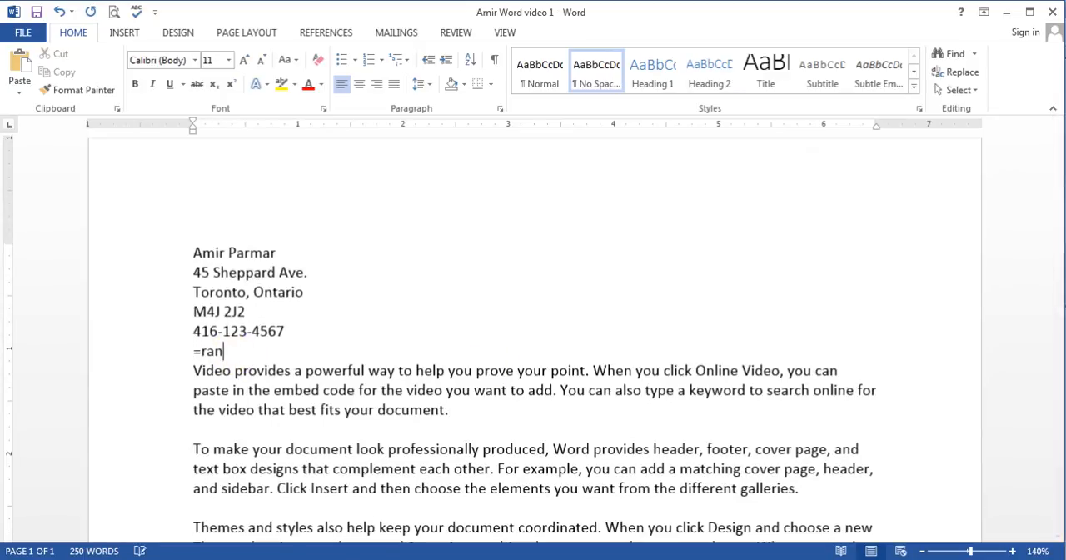
type("(10,10")
key("BackSpace")
key("BackSpace")
key("BackSpace")
key("BackSpace")
key("BackSpace")
key("BackSpace")
type("d()10,10")
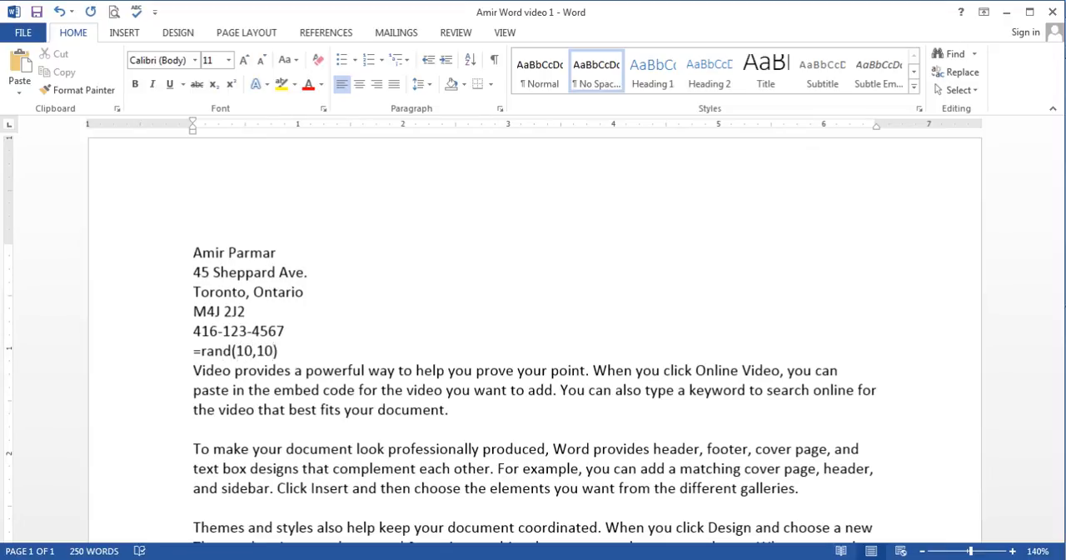
Step: Delete the =rand(10,10) text, leaving the line above the first sample paragraph blank
key("Right")
key("BackSpace")
key("BackSpace")
key("BackSpace")
key("BackSpace")
key("BackSpace")
key("BackSpace")
key("BackSpace")
key("BackSpace")
key("BackSpace")
key("BackSpace")
key("BackSpace")
key("BackSpace")
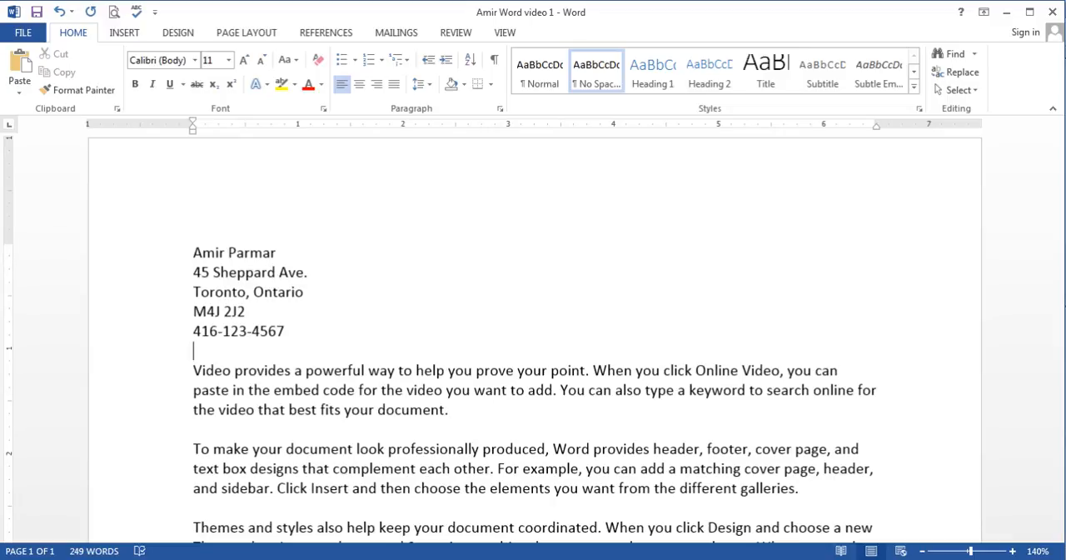
left_click(23, 33)
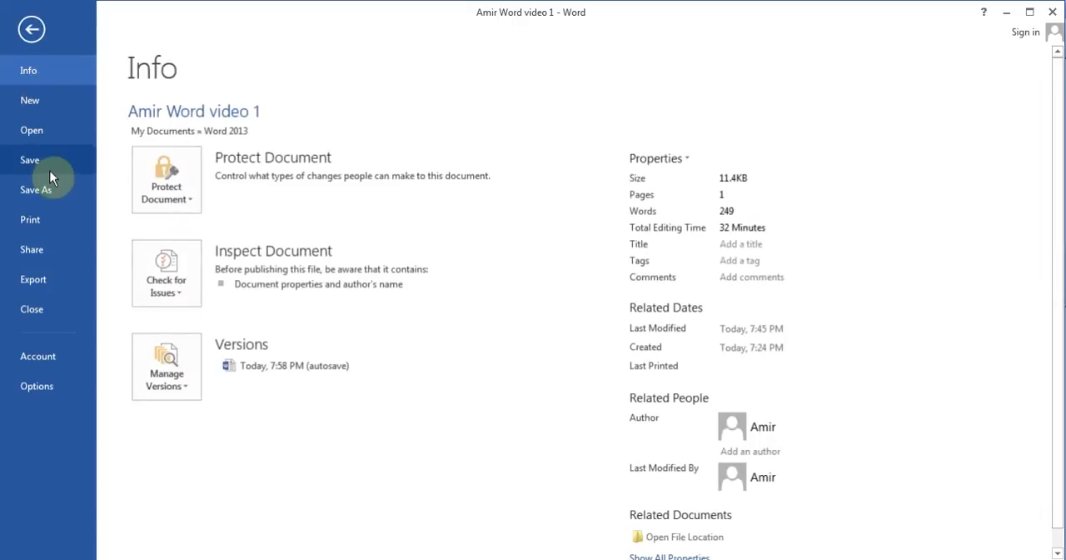
left_click(32, 29)
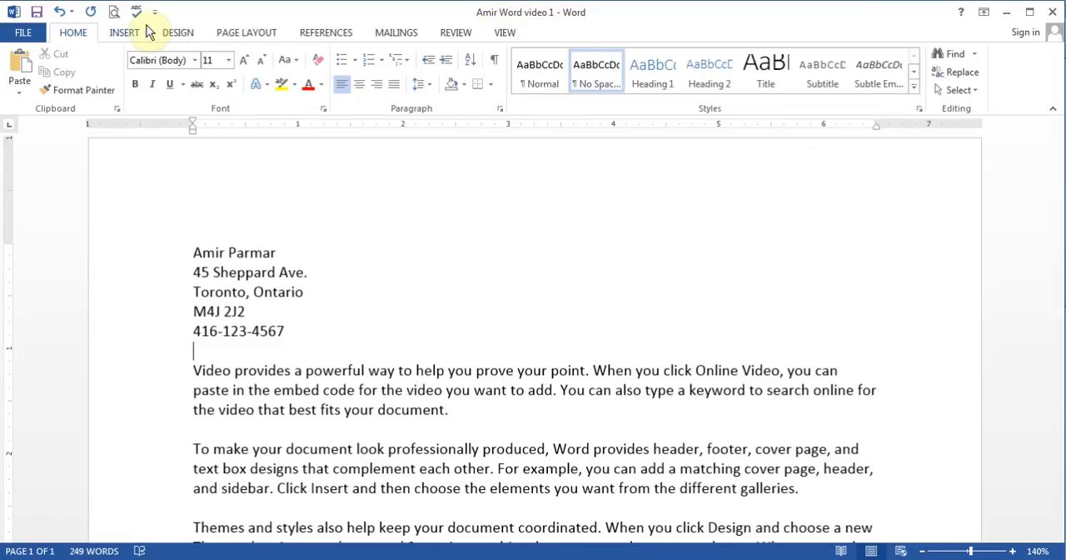
Step: Save a copy of the document in the Word 2013 folder, changing the number ending the file name to 2
left_click(23, 33)
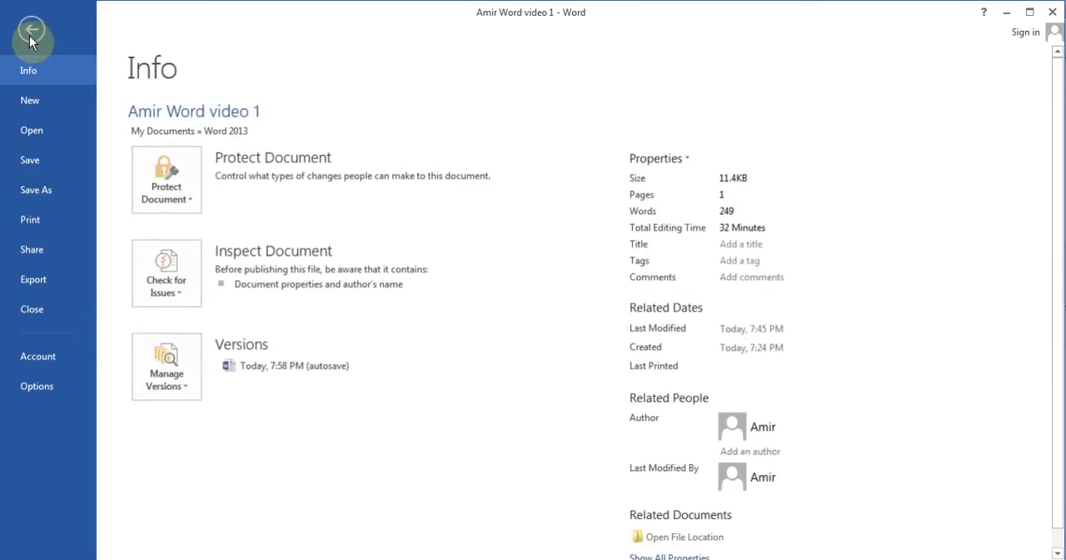
left_click(49, 194)
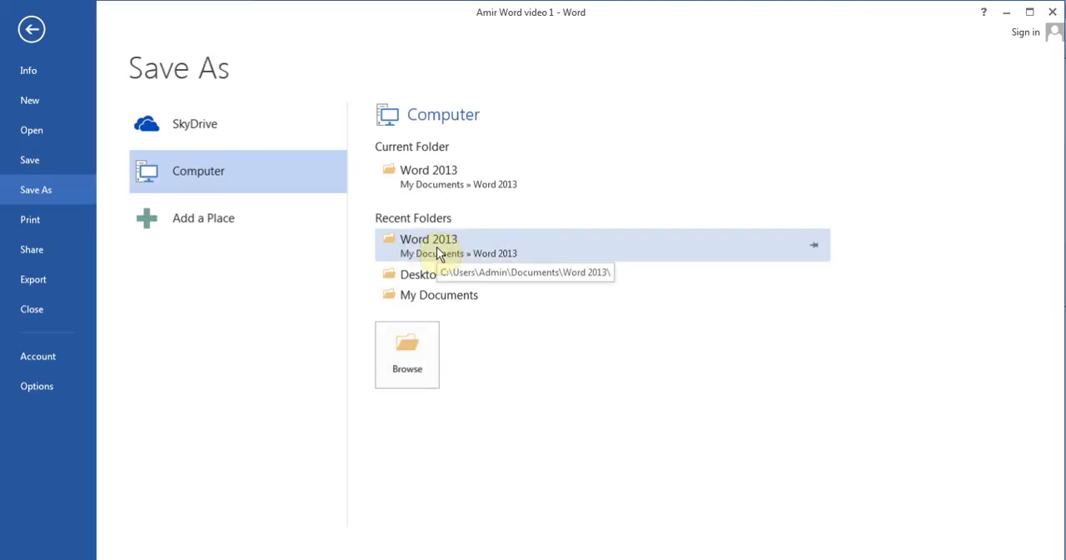
left_click(408, 339)
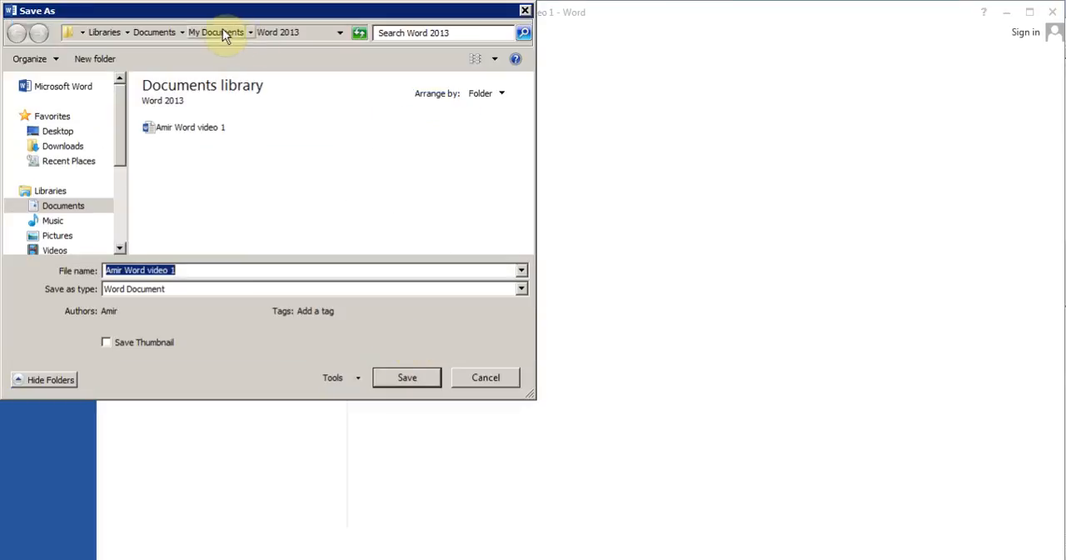
left_click(208, 268)
key("BackSpace")
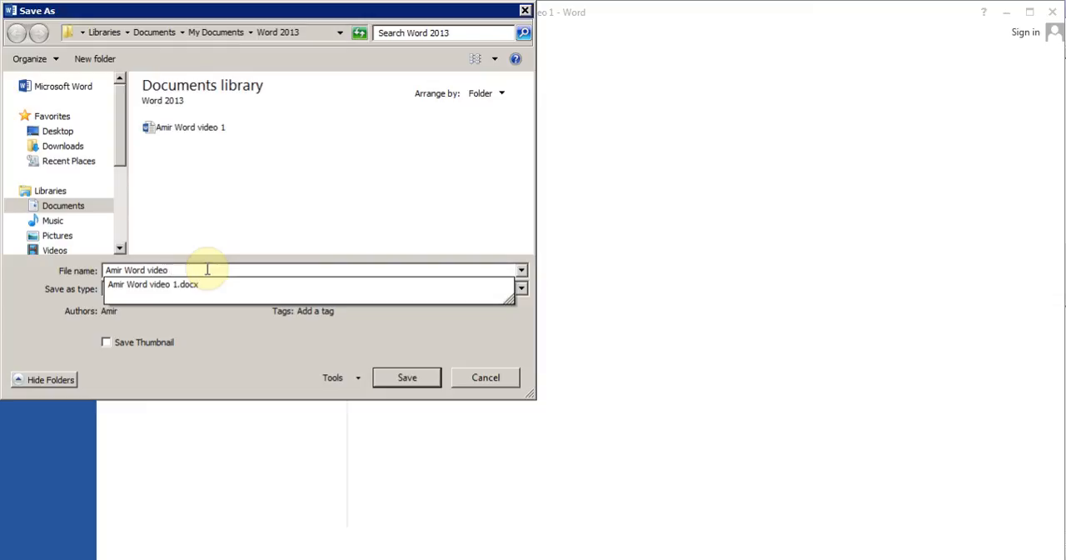
type("2")
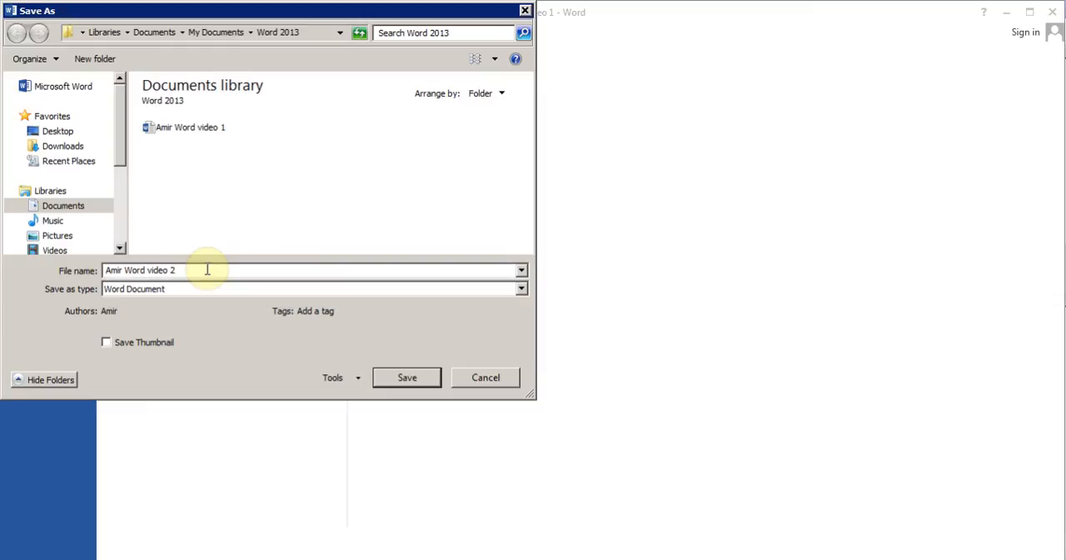
left_click(388, 377)
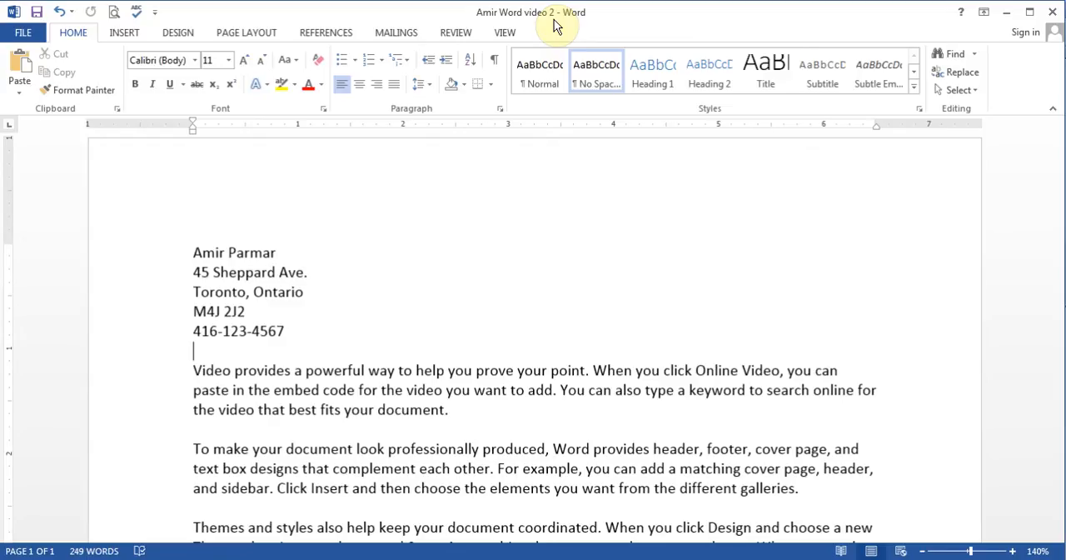
Step: Close the document and reopen the file ending in "Word video 2" from the Word 2013 folder in Documents
left_click(24, 32)
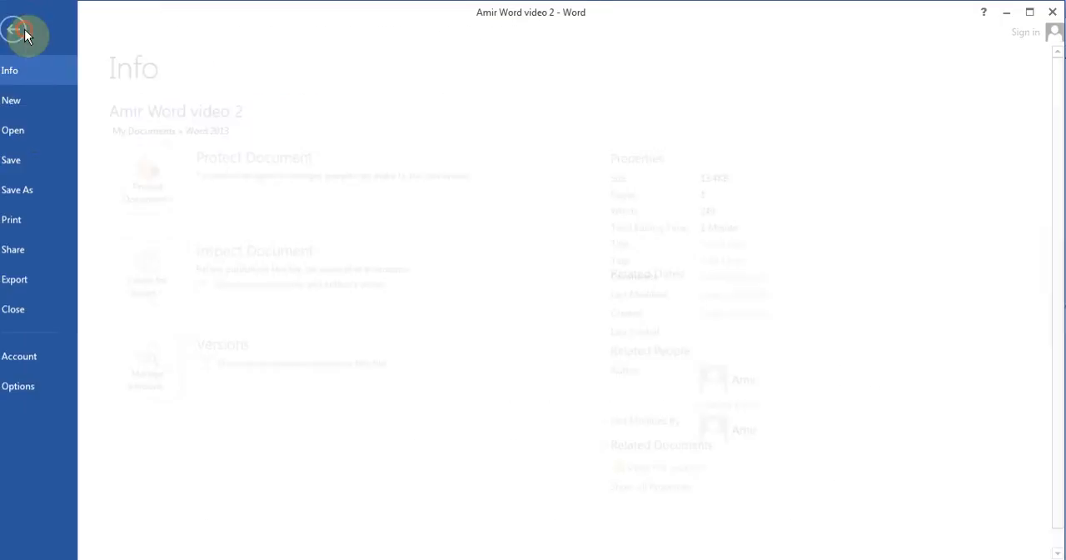
left_click(46, 312)
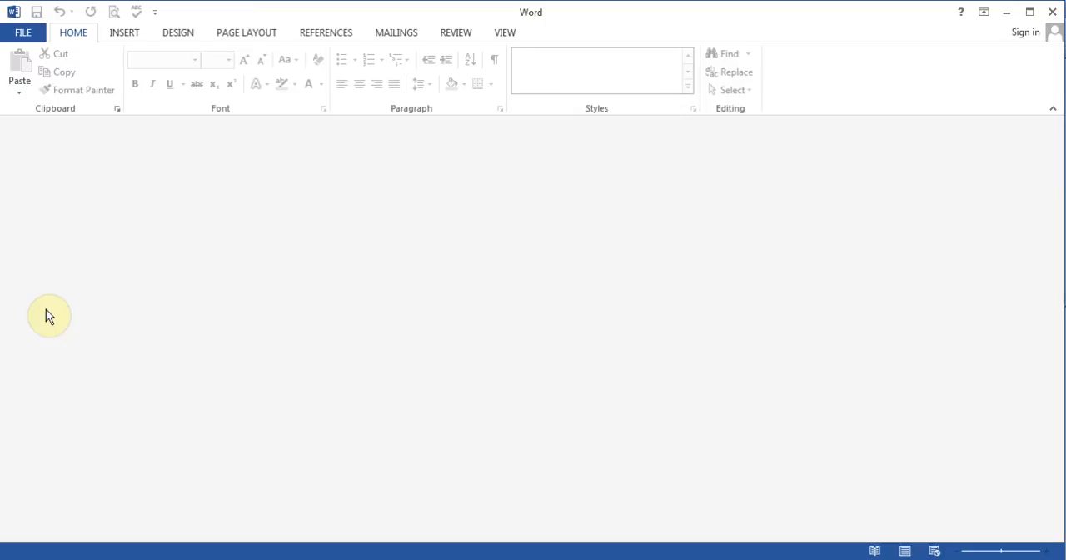
left_click(30, 35)
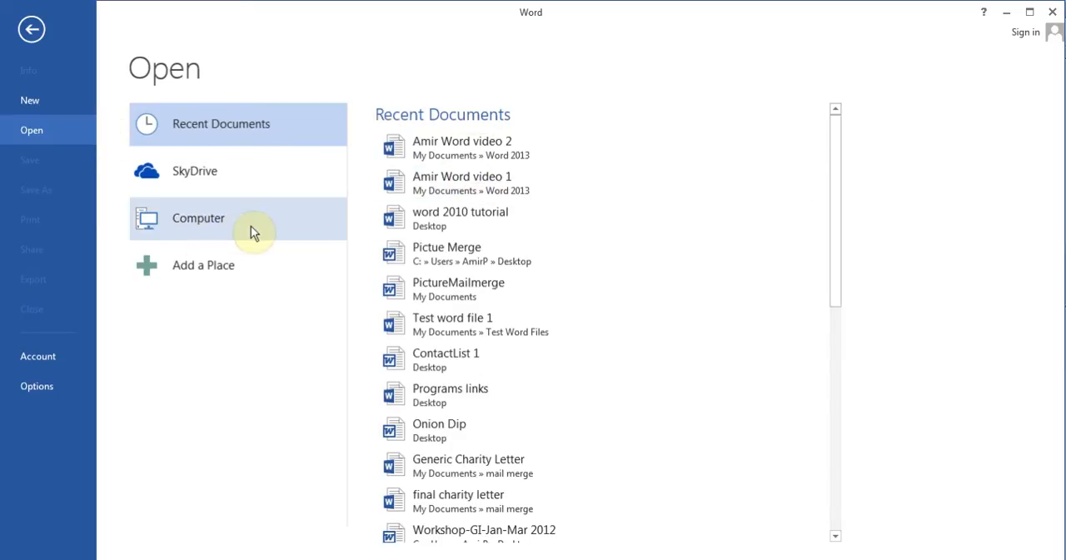
left_click(208, 228)
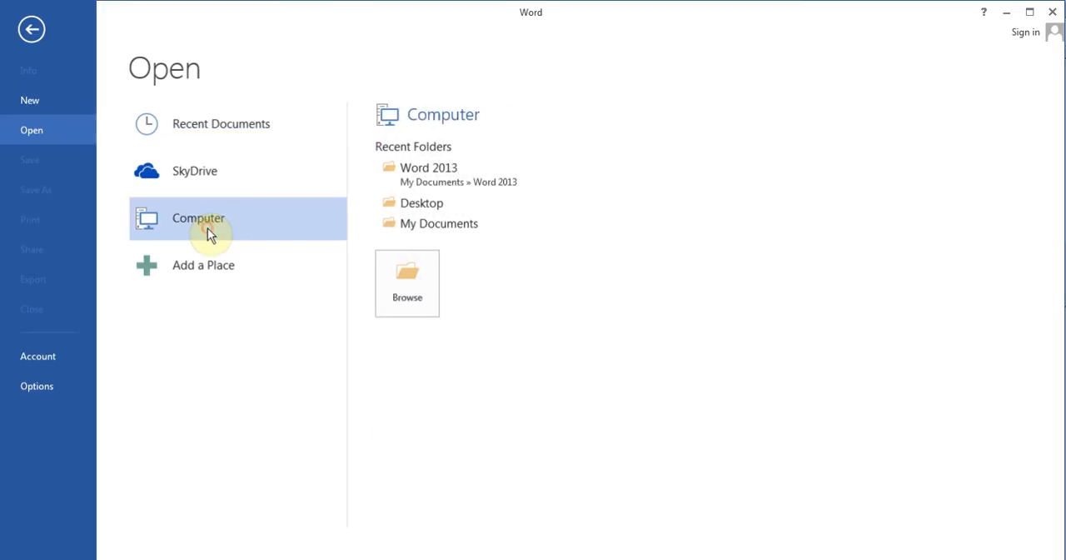
left_click(424, 276)
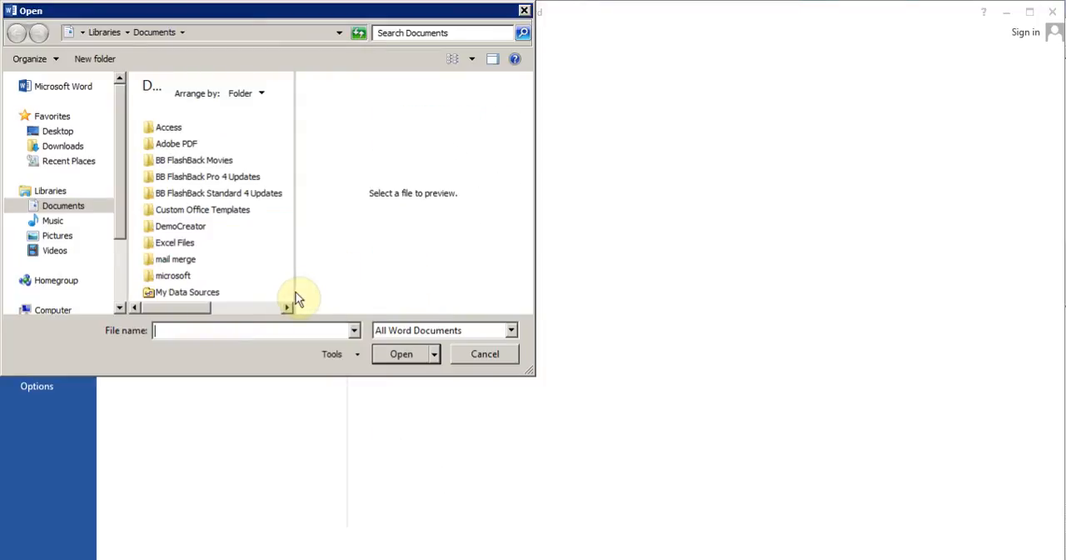
left_click(269, 309)
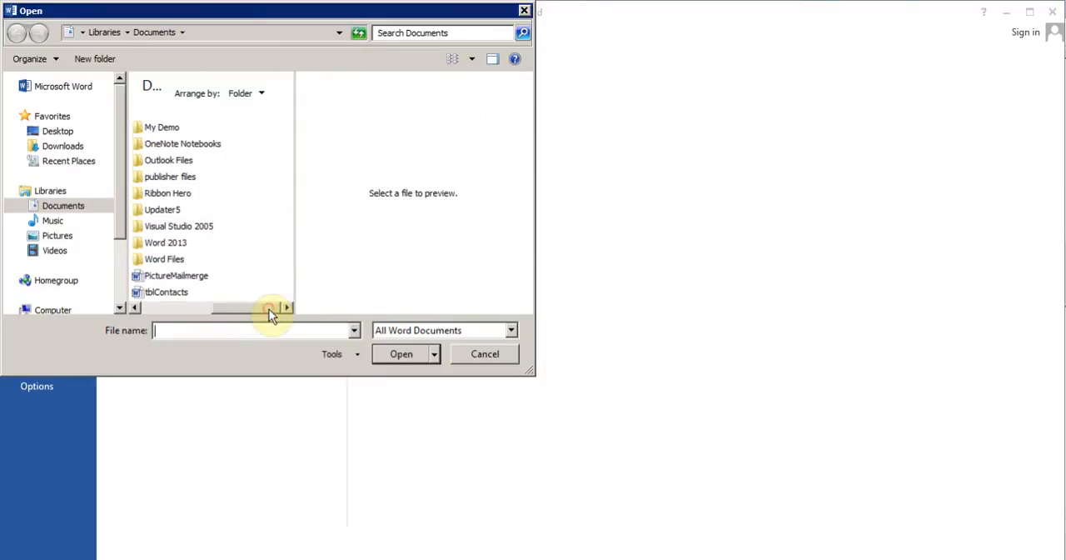
double_click(174, 245)
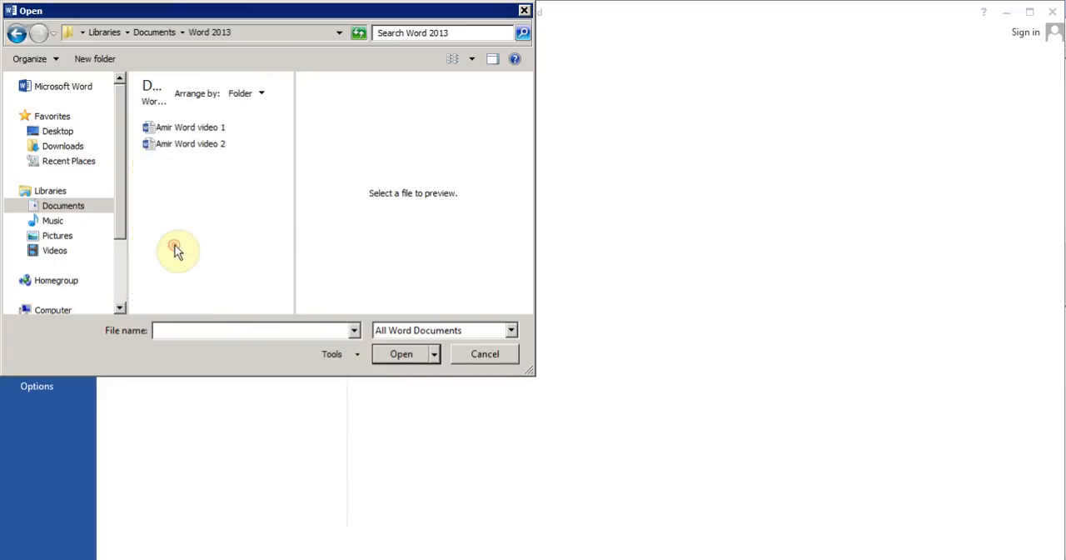
double_click(193, 145)
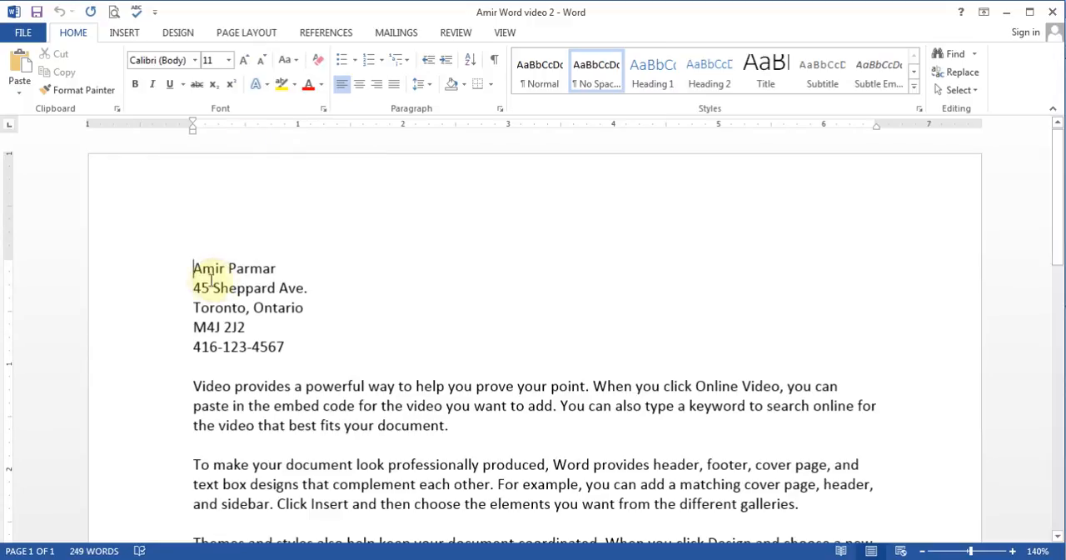
Step: Try the Accord Heavy SF font on the name in the contact block's first line, and settle on Adamsky SF
left_click_drag(190, 263, 276, 270)
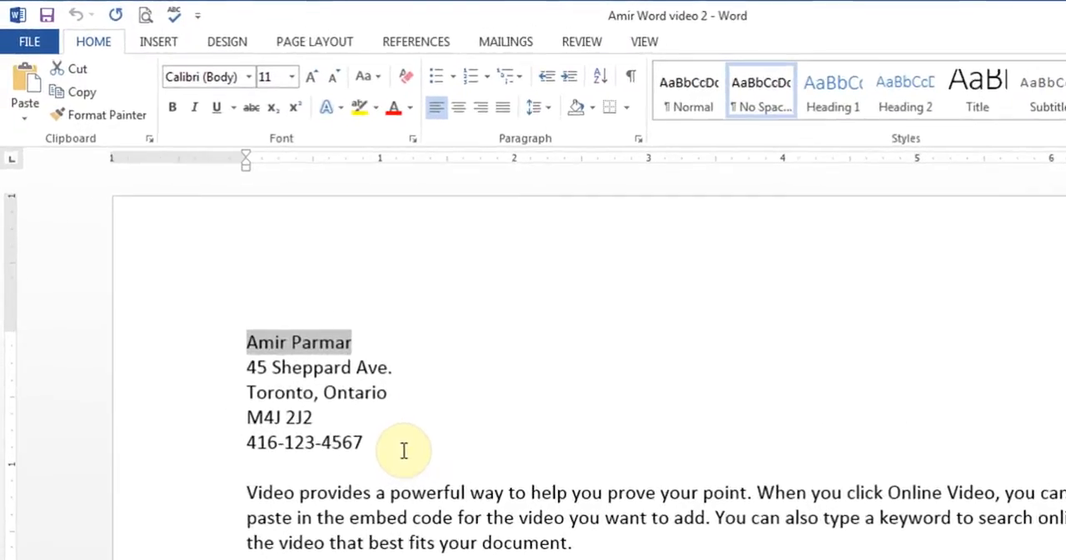
left_click(335, 384)
left_click_drag(255, 358, 345, 359)
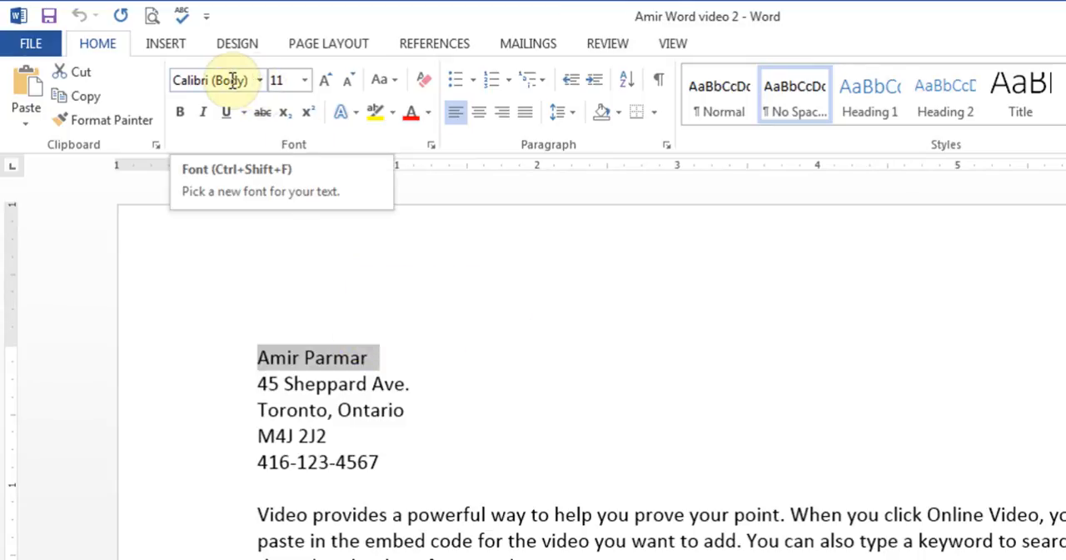
left_click(260, 80)
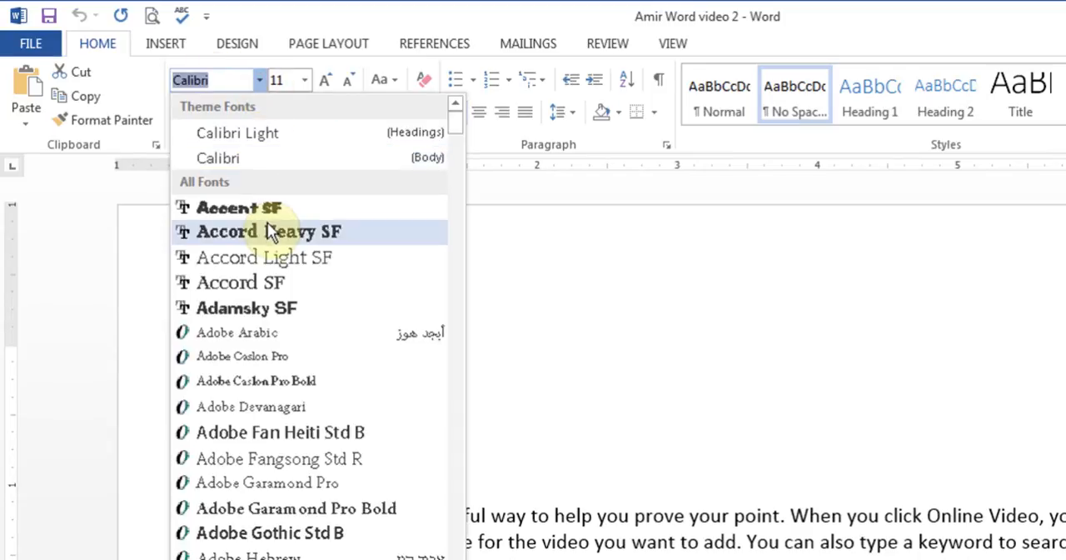
left_click(266, 235)
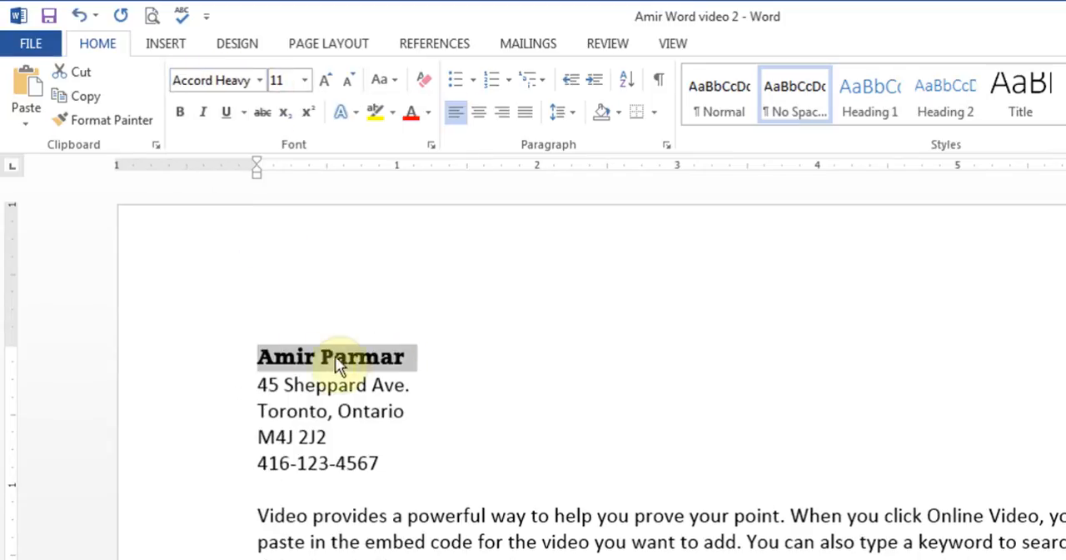
left_click(258, 80)
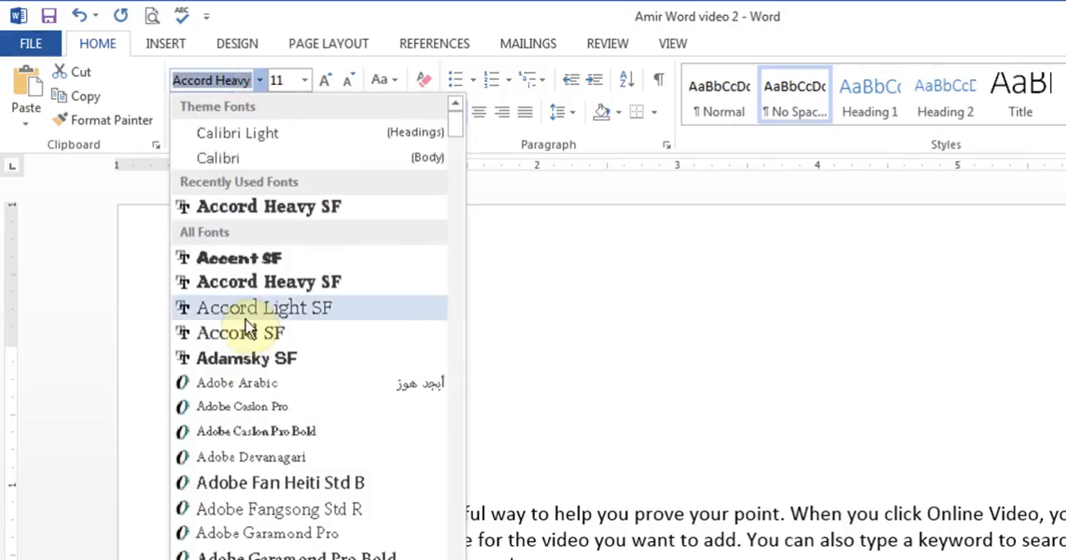
left_click(248, 364)
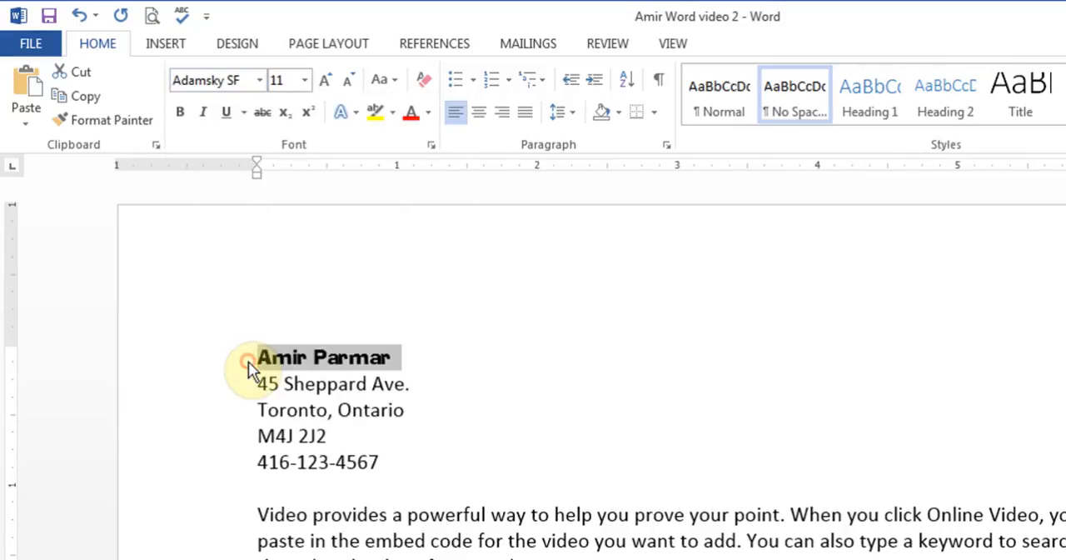
Step: Change the name line's font to Chuzzlewit SF, and try size 22 before settling on 26
left_click(259, 81)
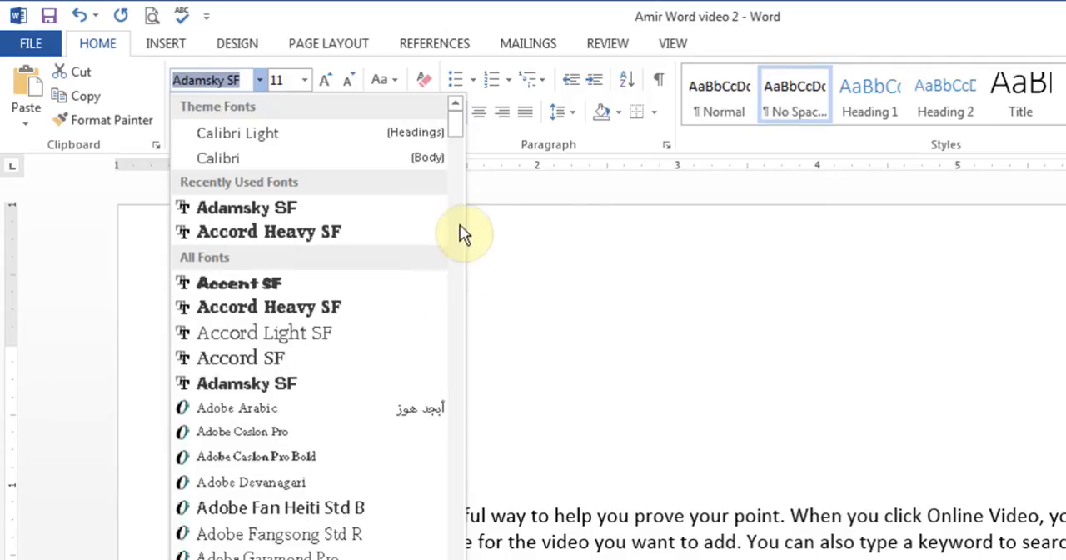
scroll(459, 214, "down", 15)
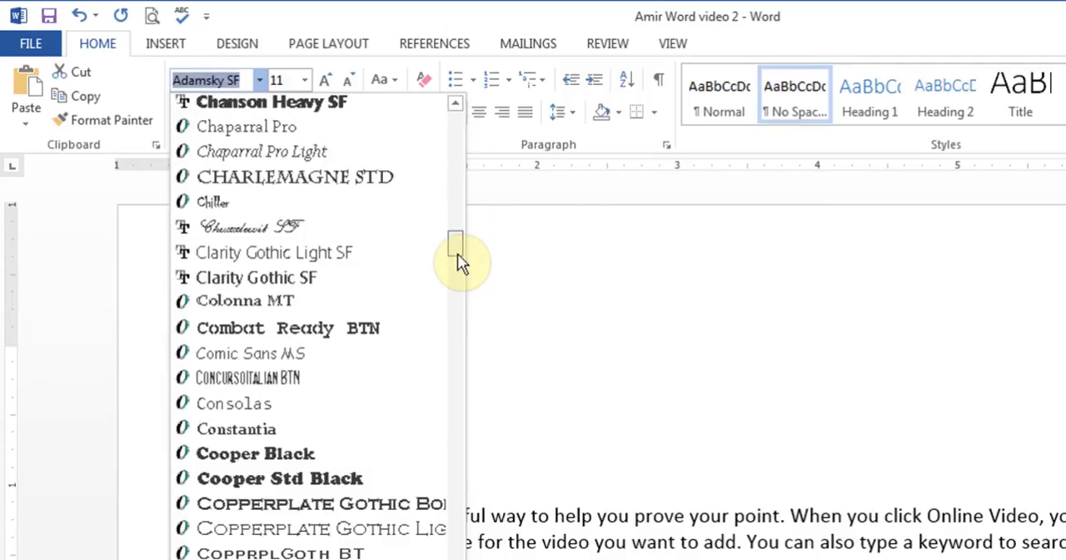
left_click(305, 184)
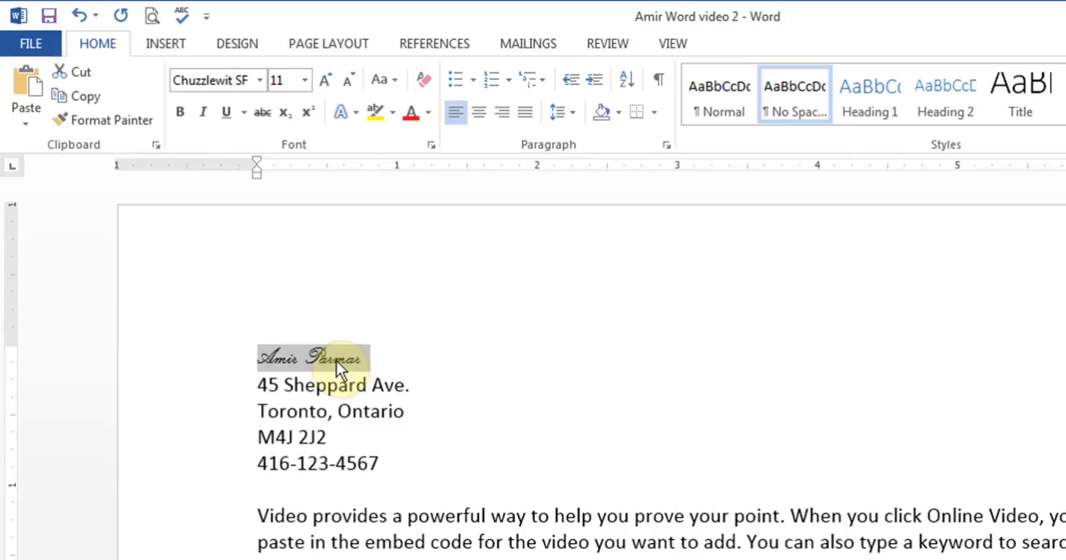
left_click(304, 82)
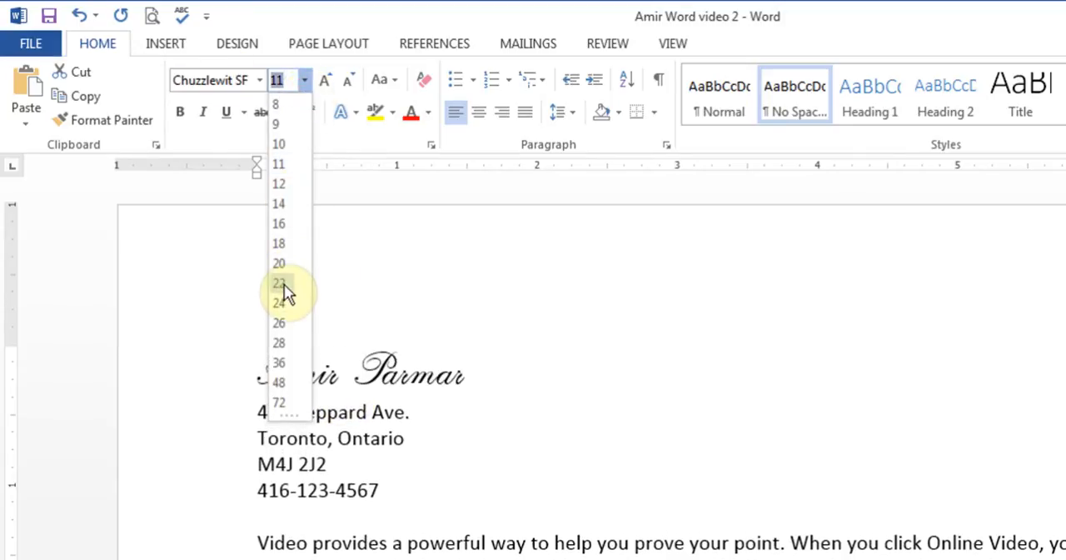
left_click(284, 287)
left_click(304, 80)
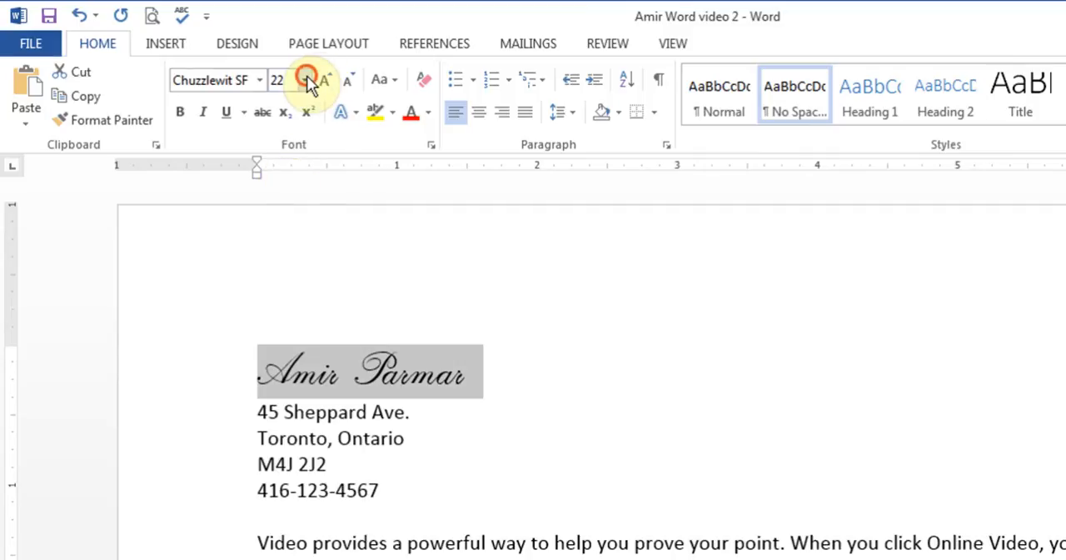
left_click(292, 323)
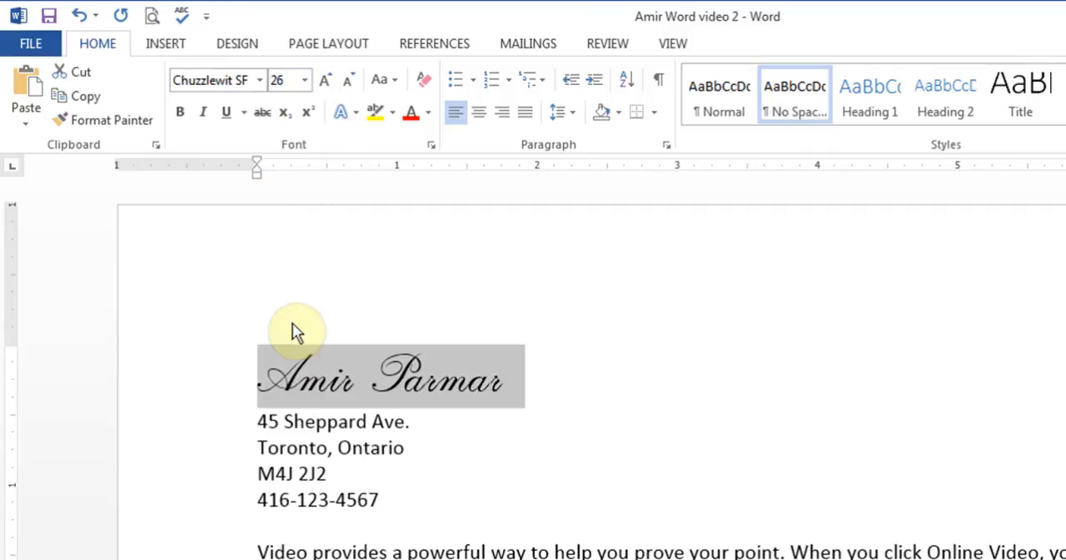
Step: Grow the name line's font in increments to 48, and shrink it step by step back to 26
left_click(327, 84)
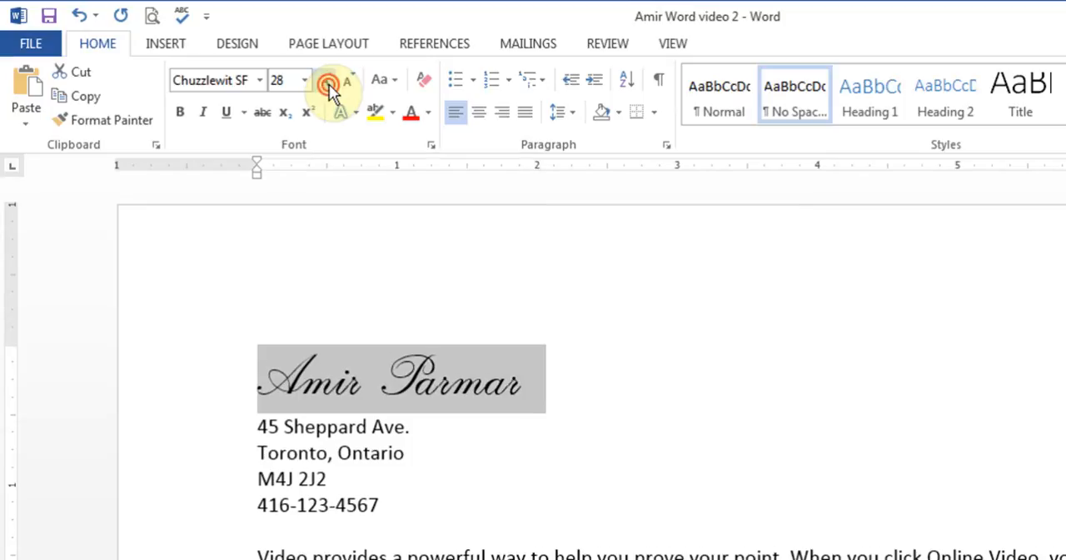
left_click(328, 84)
left_click(328, 84)
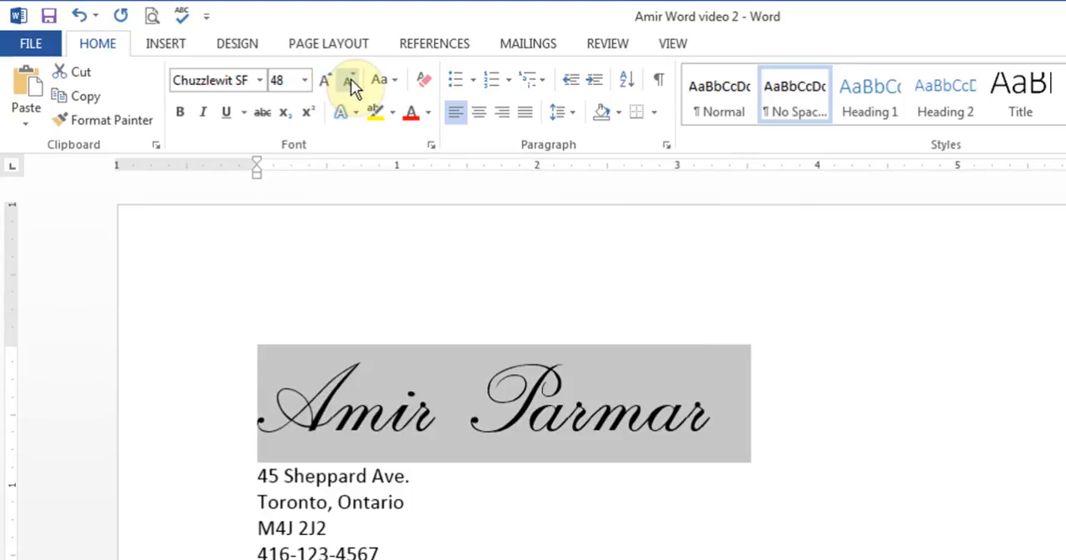
left_click(352, 83)
left_click(351, 83)
left_click(351, 83)
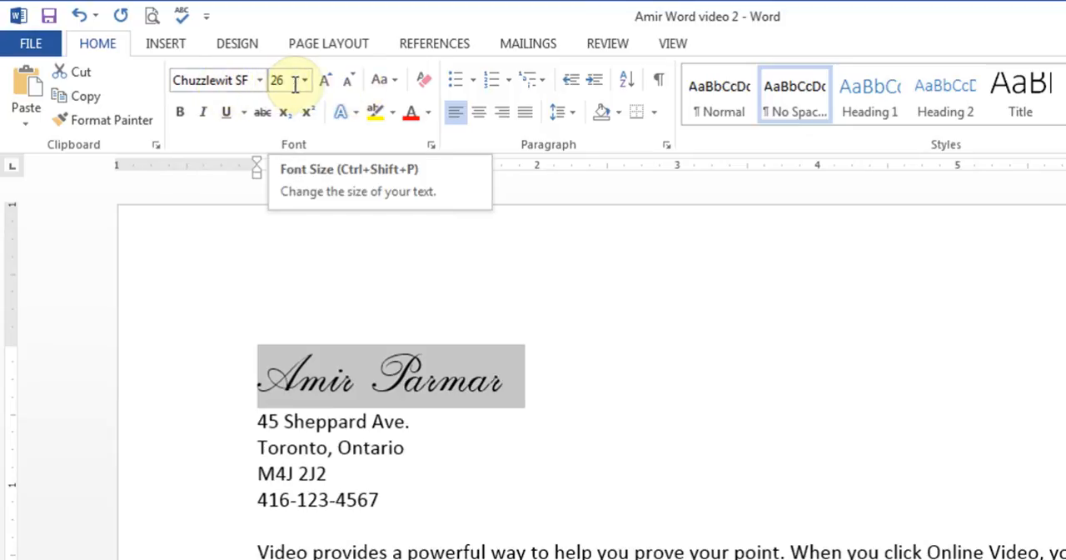
Step: Try UPPERCASE and lowercase on the name line, and settle on Capitalize Each Word
left_click(389, 83)
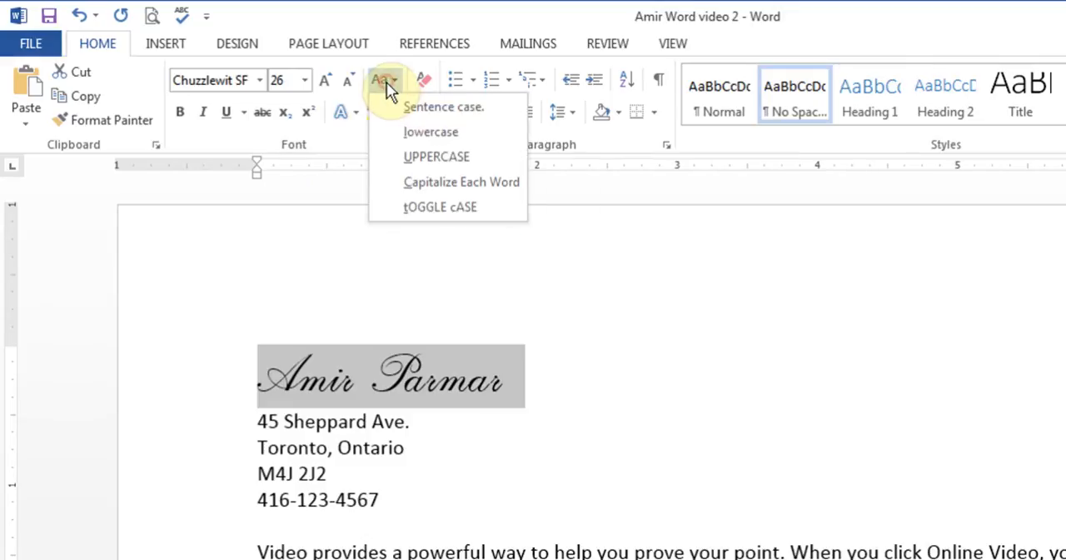
left_click(432, 155)
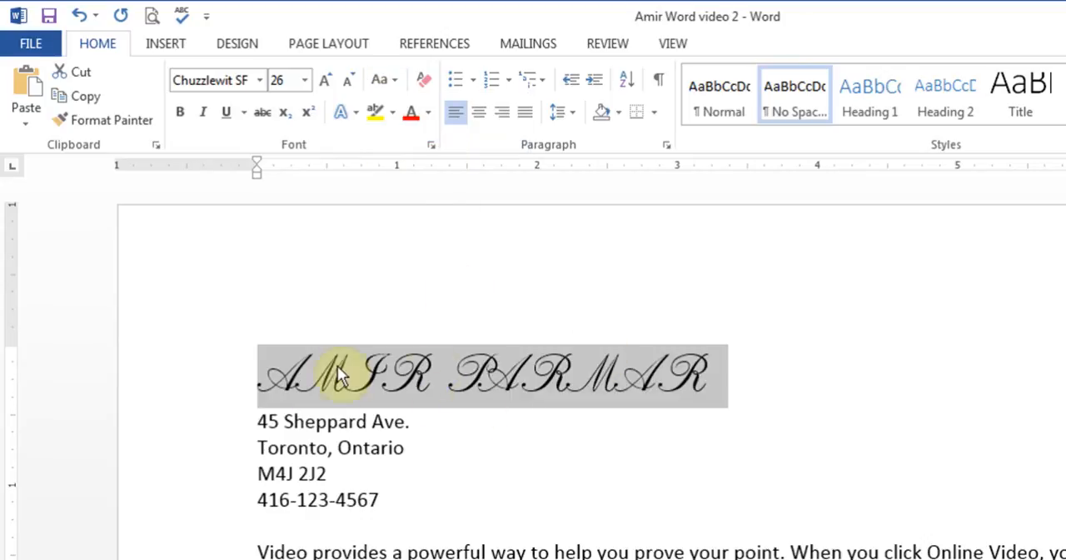
left_click(395, 83)
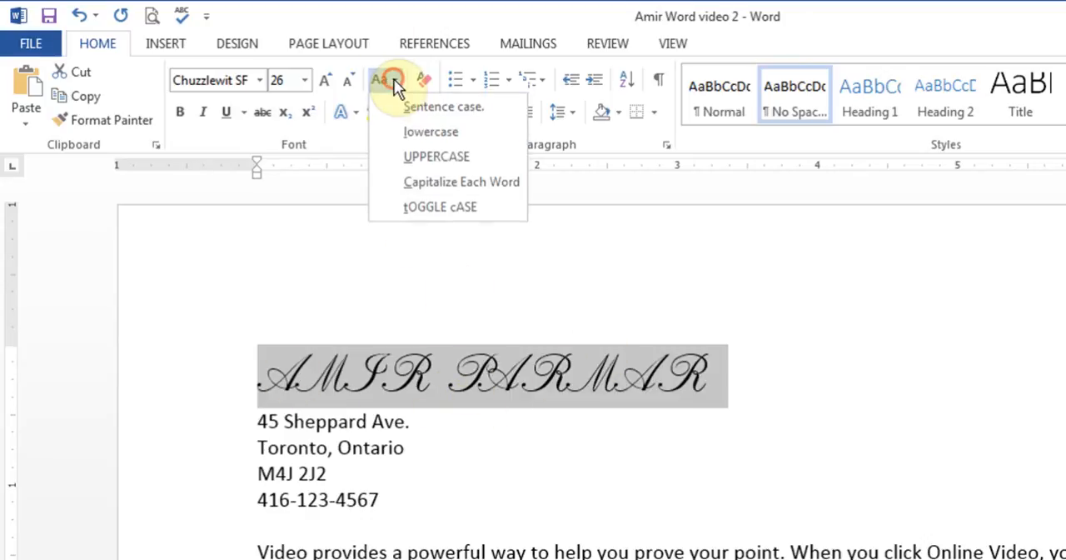
left_click(425, 136)
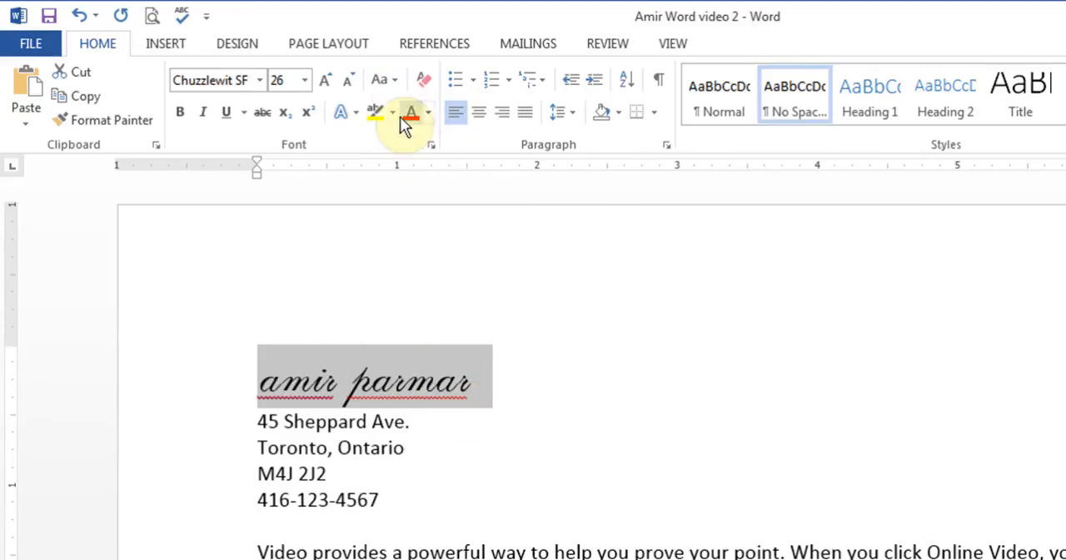
left_click(395, 83)
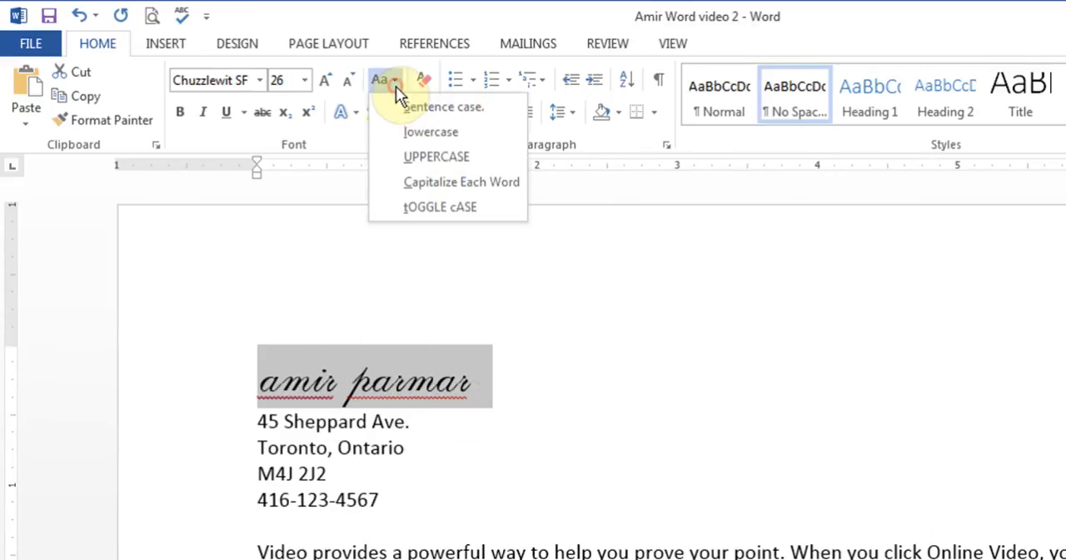
left_click(468, 185)
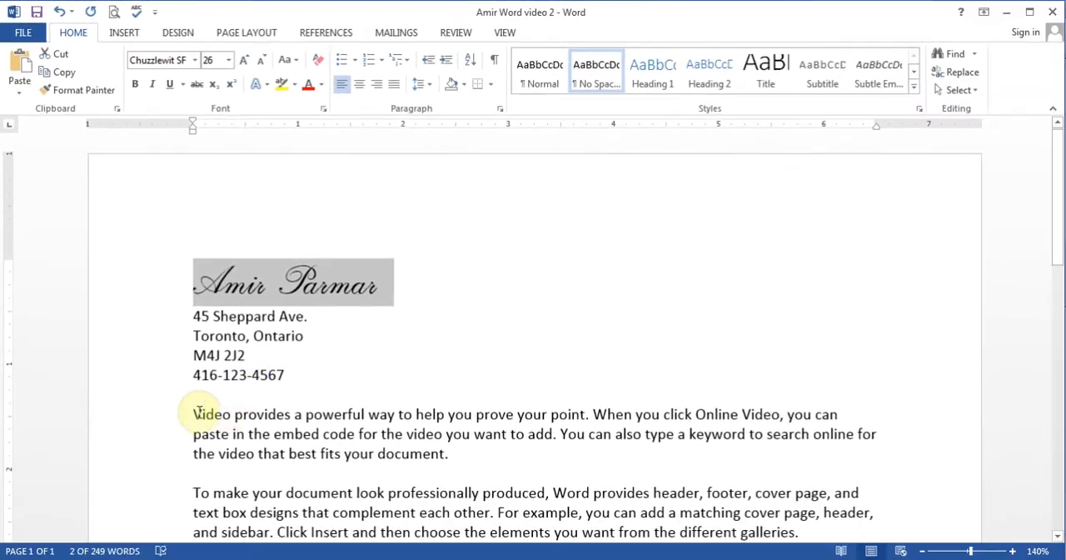
Step: Convert the first two sentences of the opening sample paragraph to UPPERCASE, and change them to Sentence case
left_click_drag(193, 412, 557, 437)
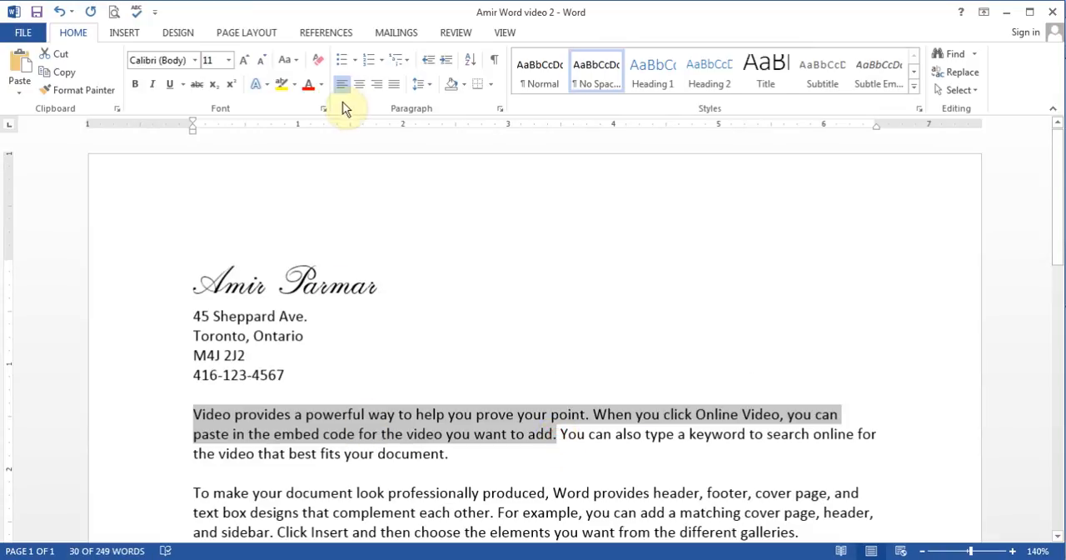
left_click(292, 61)
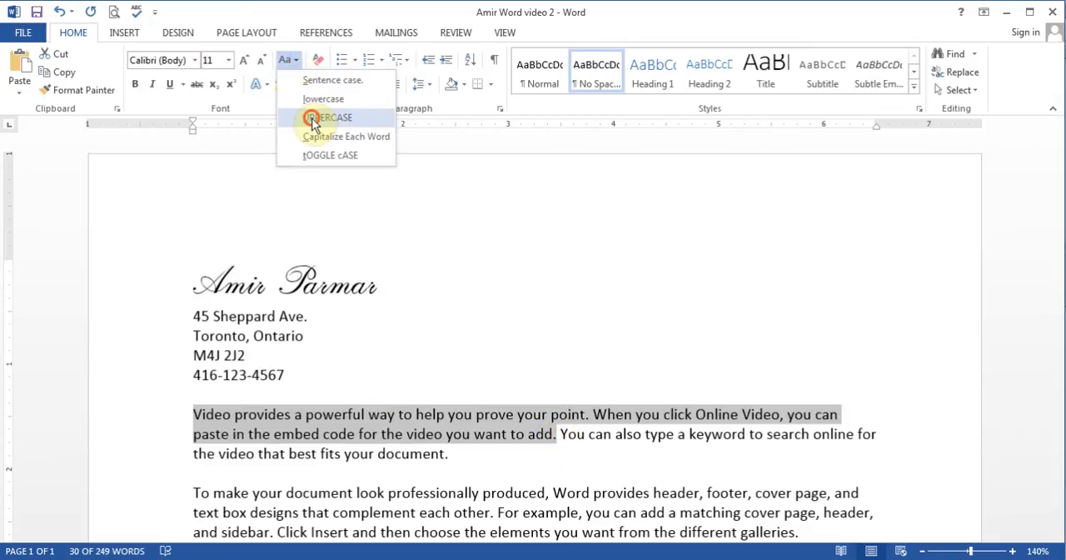
left_click(310, 113)
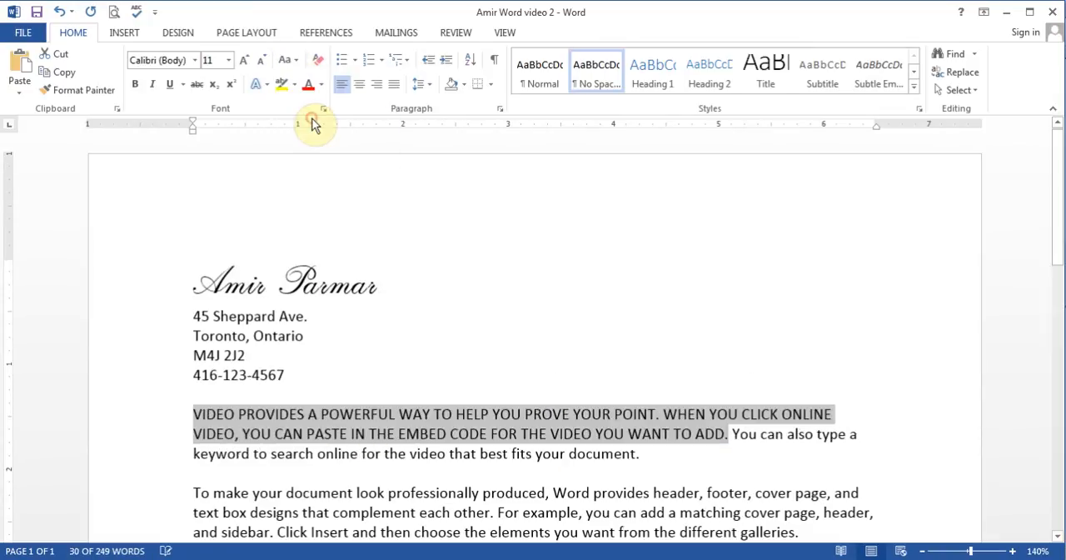
left_click(290, 61)
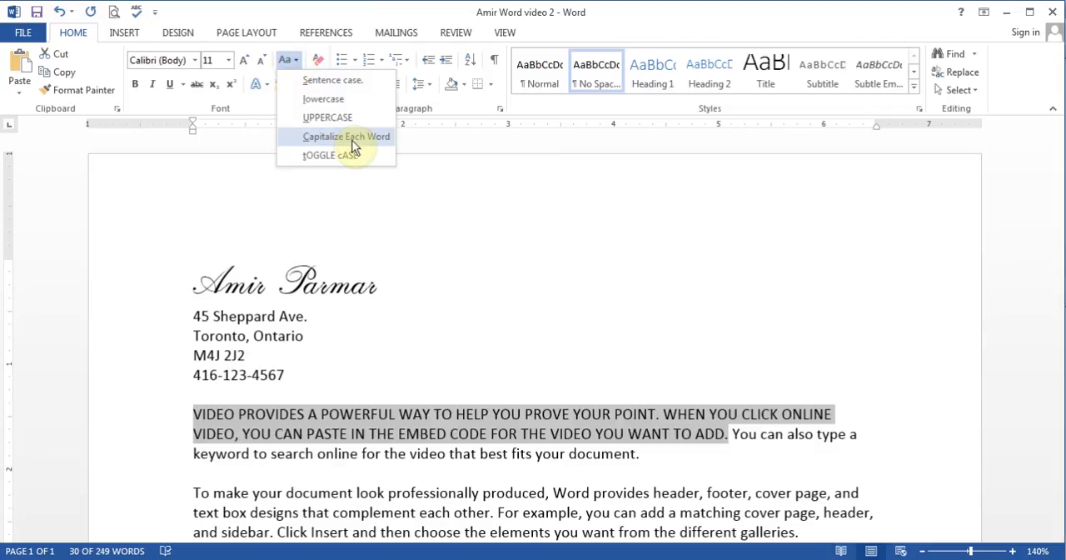
left_click(359, 88)
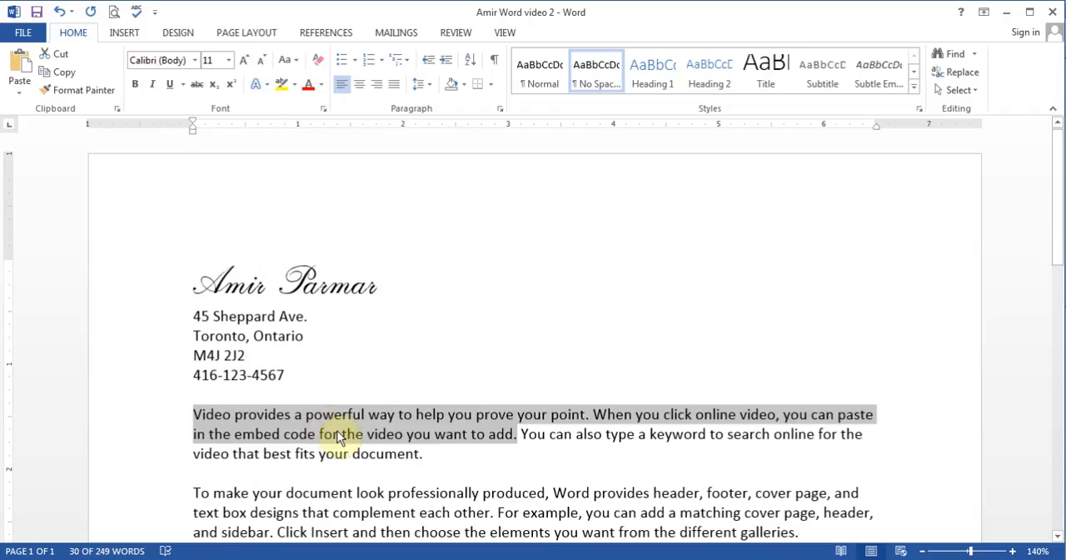
Step: Clear all formatting from the name line and apply the No Spacing style to it
left_click_drag(190, 281, 394, 273)
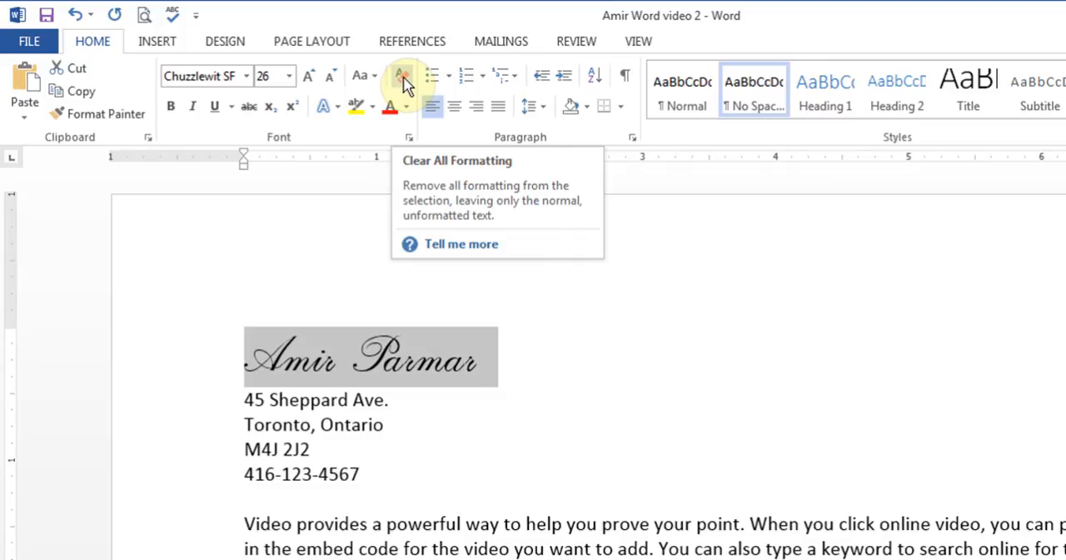
left_click(403, 78)
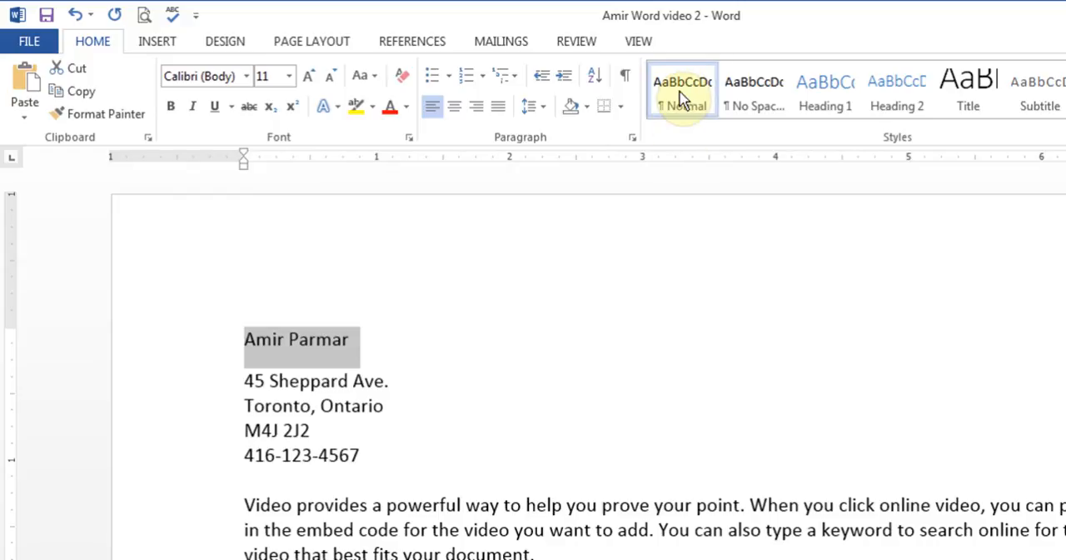
left_click(358, 353)
left_click(252, 361)
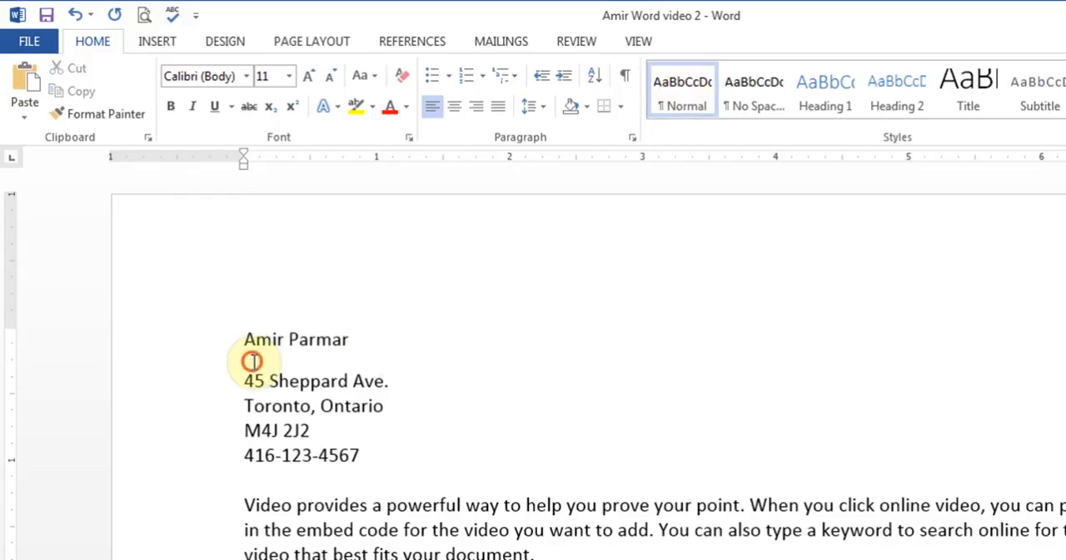
left_click_drag(245, 335, 318, 350)
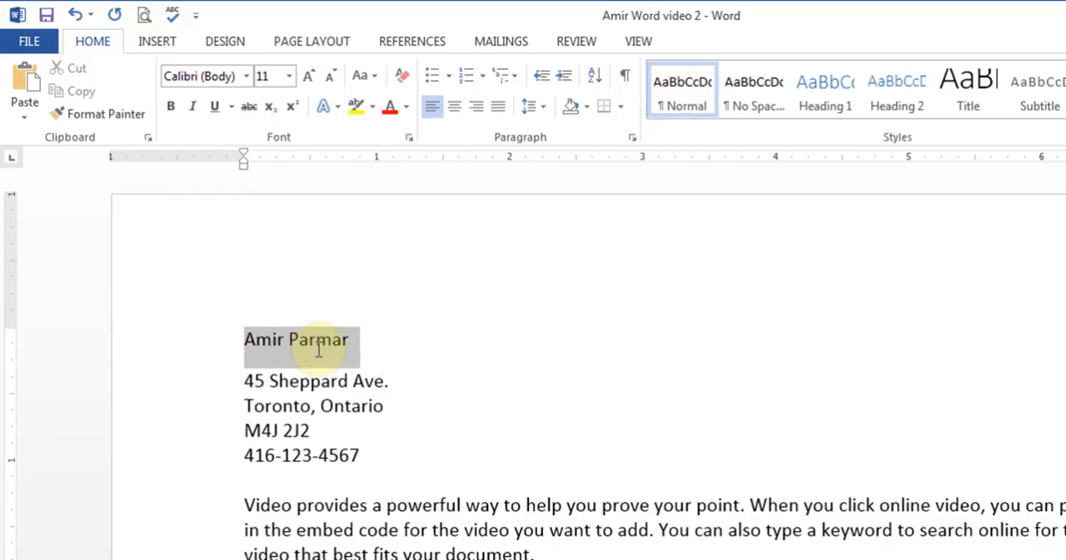
left_click(392, 368)
left_click_drag(235, 339, 388, 355)
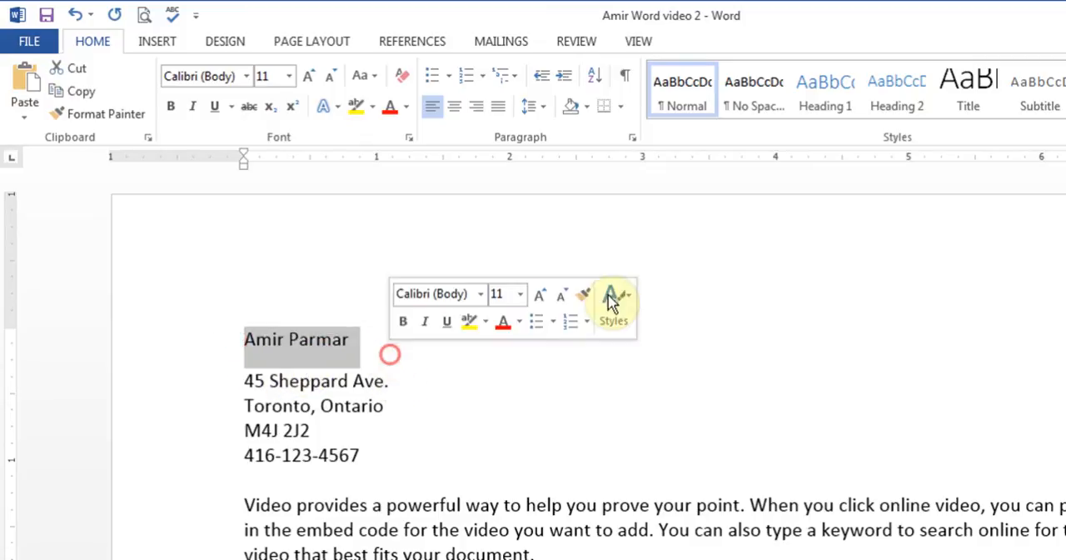
left_click(758, 110)
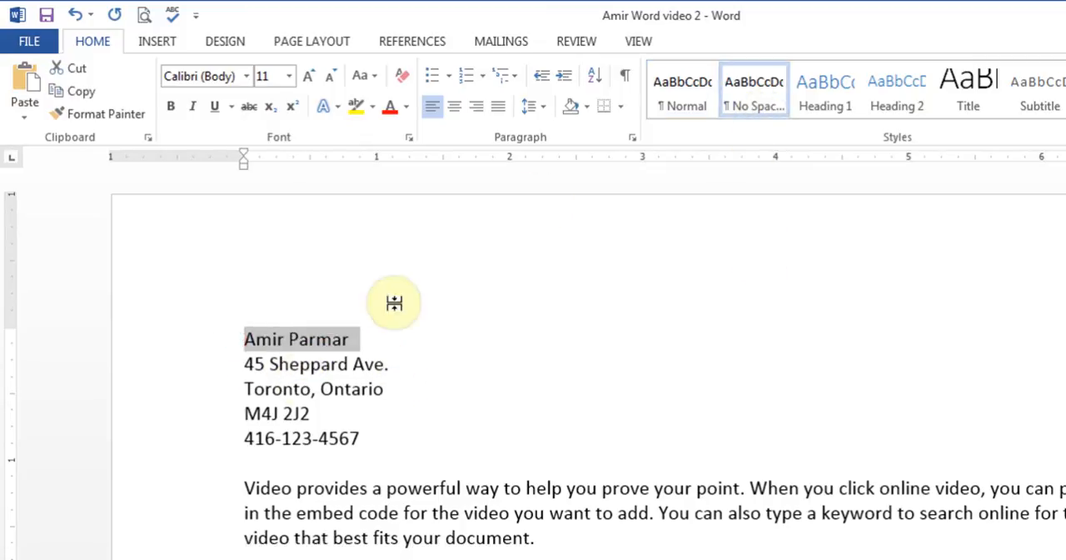
Step: Set the name line's font to Adobe Caslon Pro Bold
left_click(350, 336)
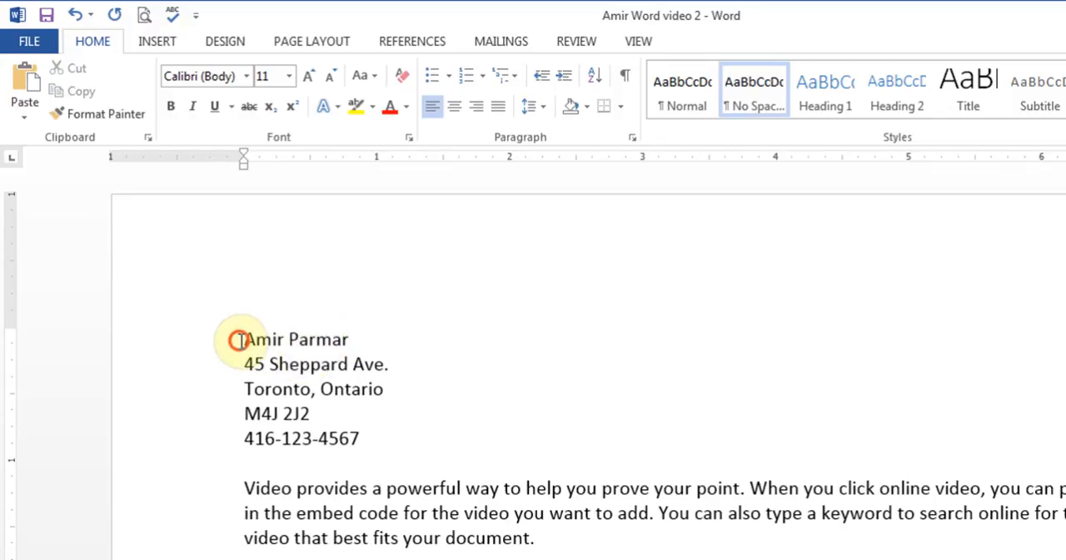
left_click_drag(236, 338, 351, 331)
left_click(247, 76)
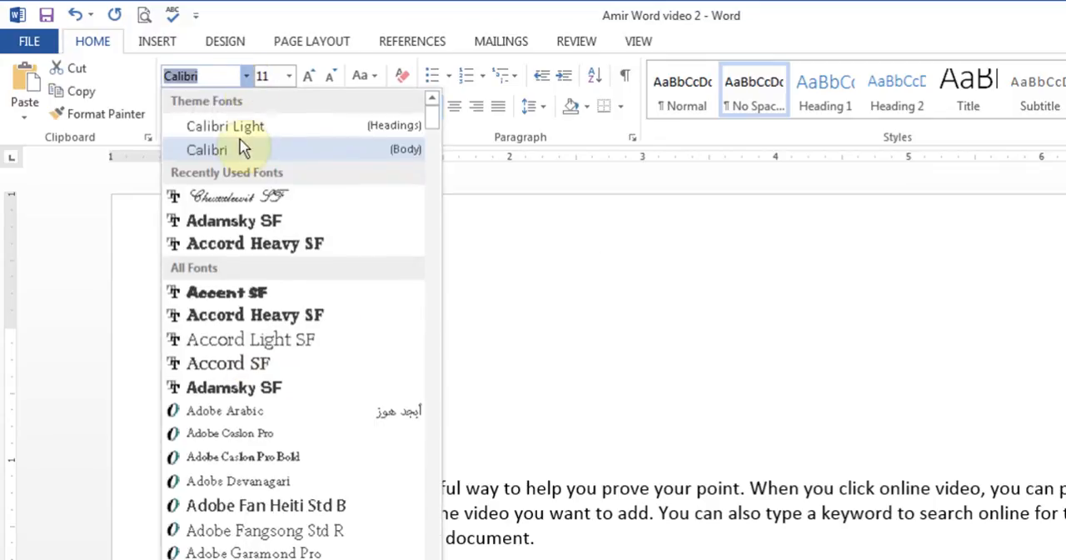
left_click(238, 459)
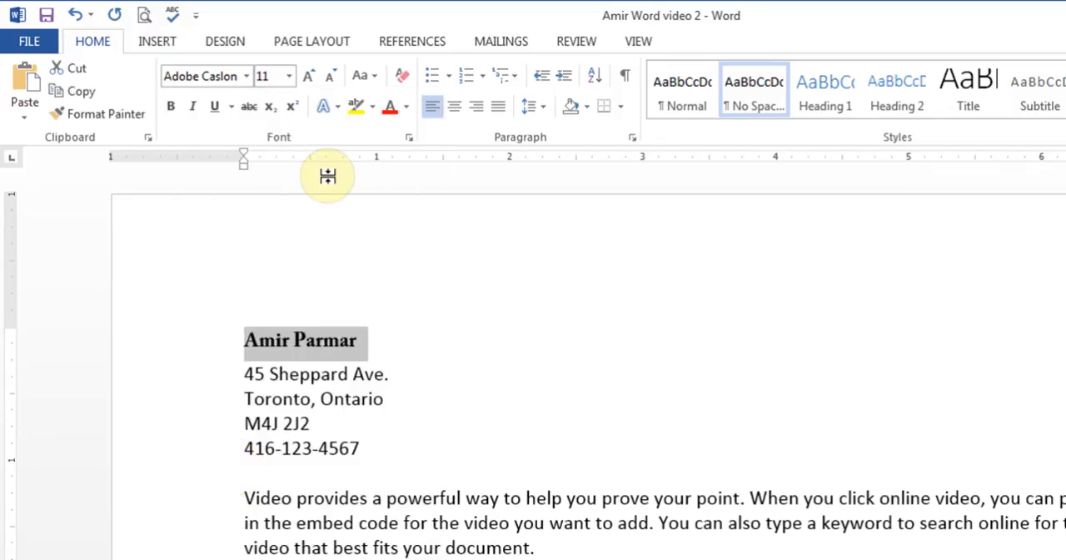
Step: Enlarge the name line step by step to size 20 and color its text red
left_click(310, 79)
left_click(310, 79)
left_click(310, 79)
left_click(310, 79)
left_click(310, 79)
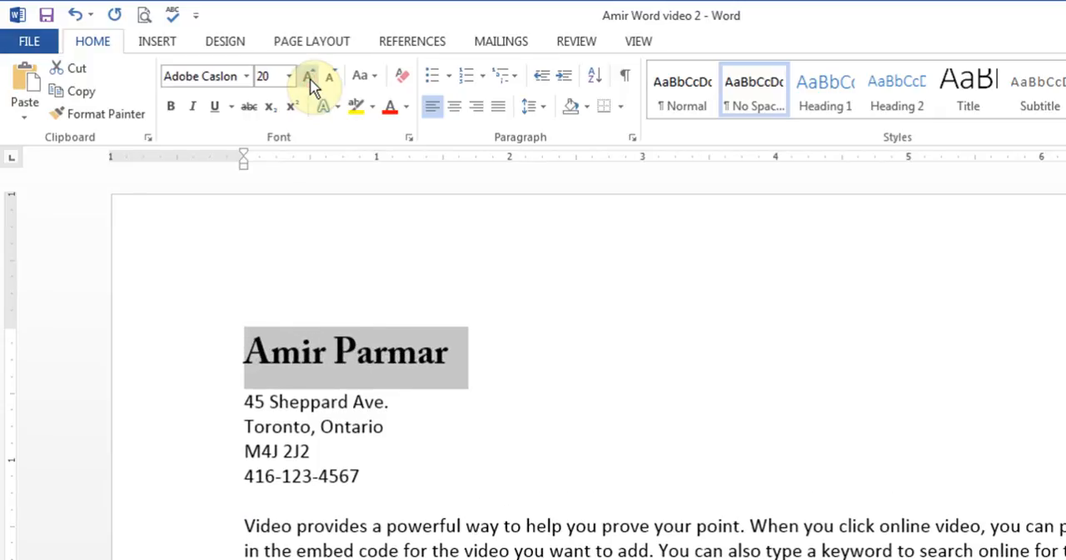
left_click(407, 108)
left_click(406, 288)
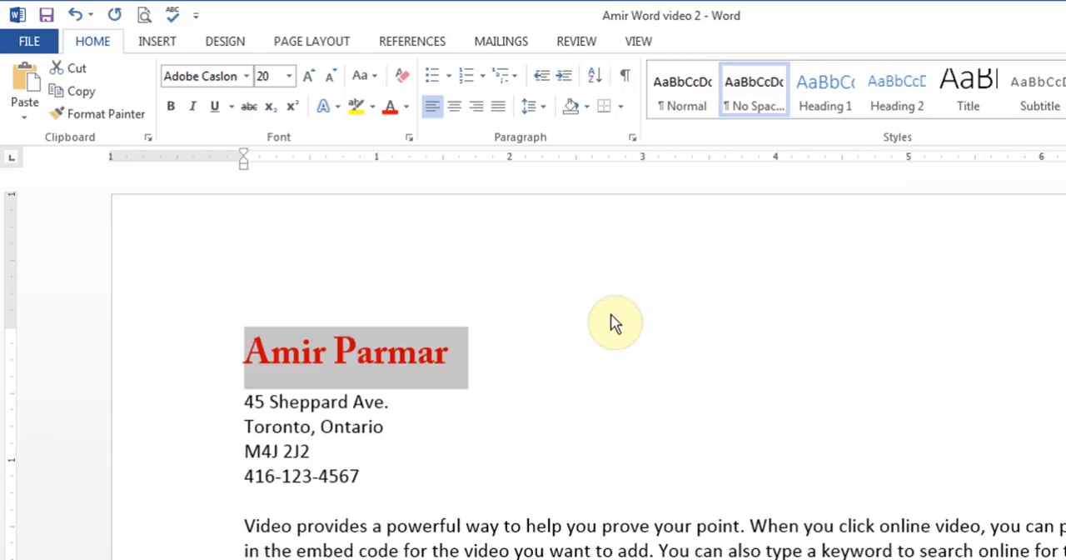
Step: Reset the name line with the No Spacing style, and try font size 22 before settling on 12
left_click(752, 91)
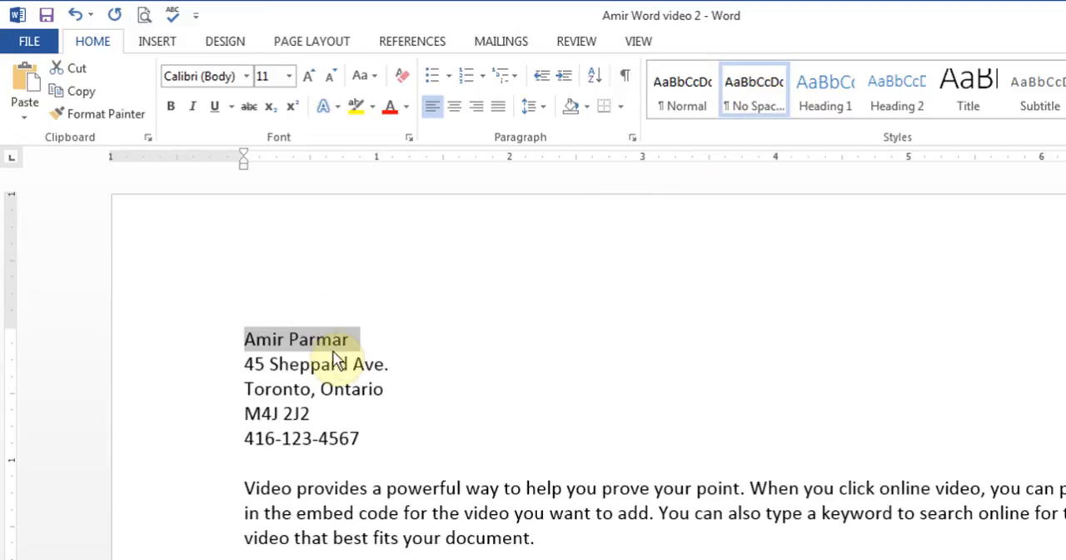
left_click(289, 77)
left_click(280, 272)
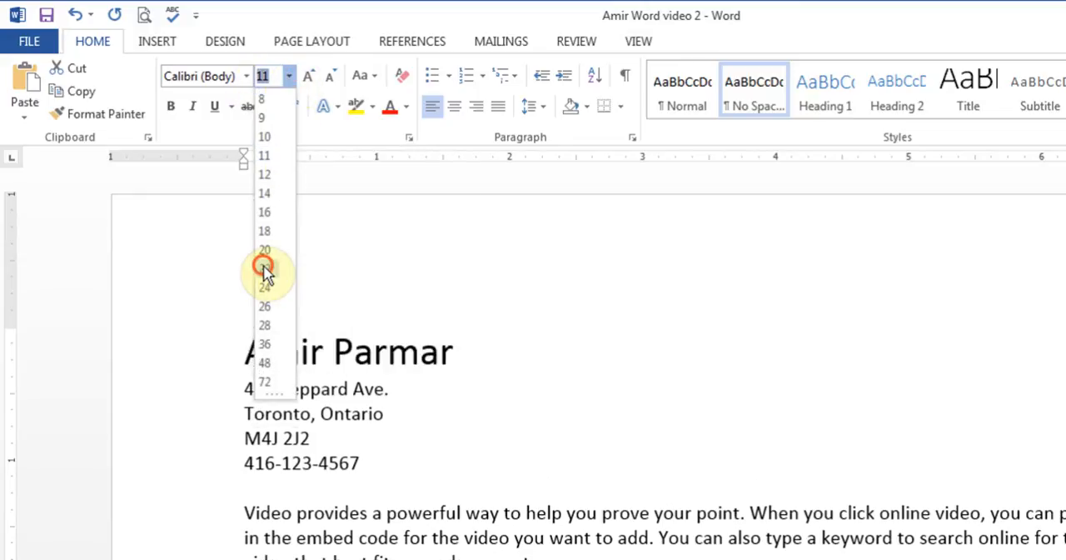
left_click(264, 269)
left_click(289, 77)
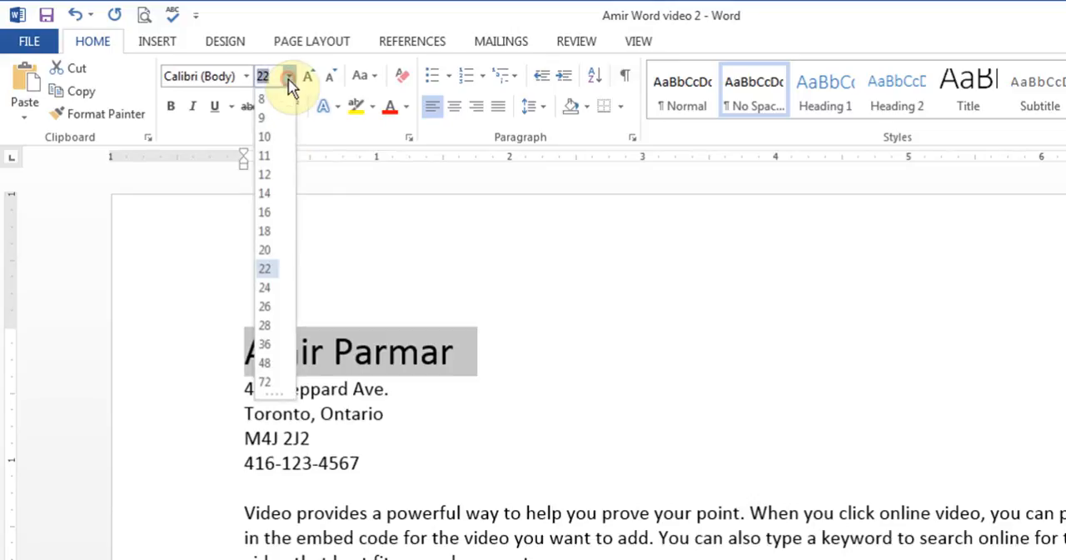
left_click(274, 170)
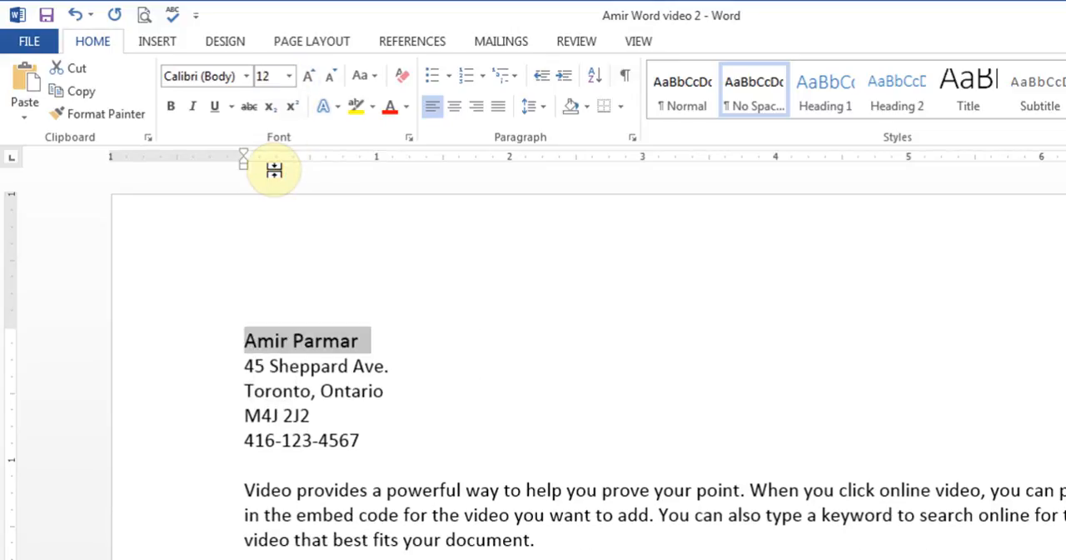
Step: Color the name line red from the standard colors, and return its font color to Automatic
left_click(407, 106)
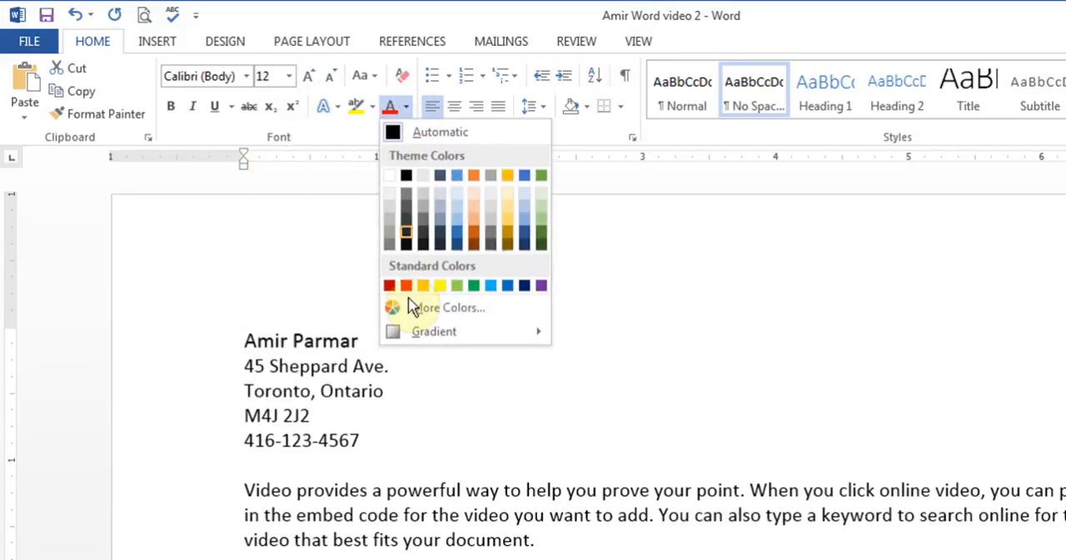
left_click(389, 286)
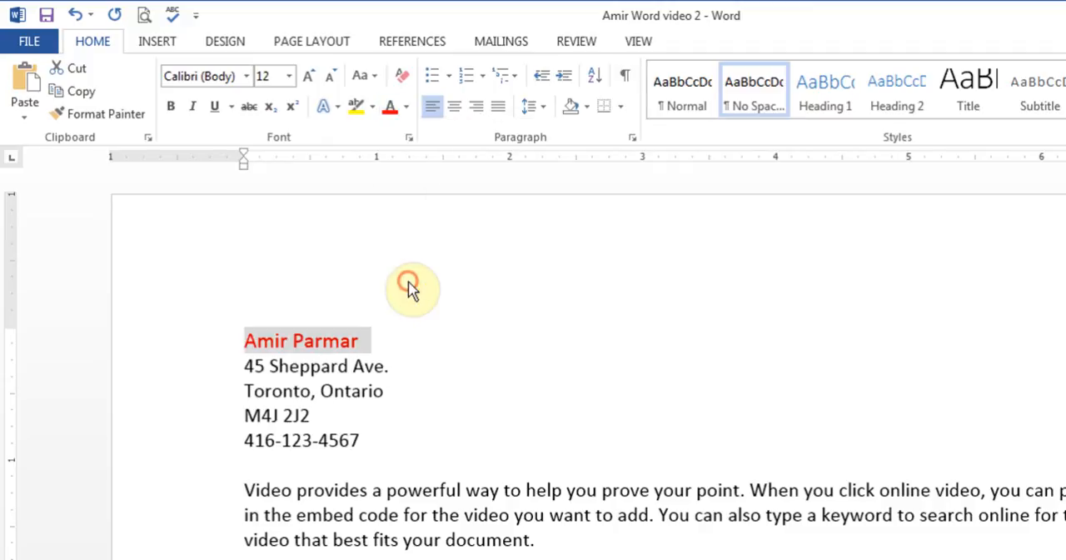
left_click(406, 106)
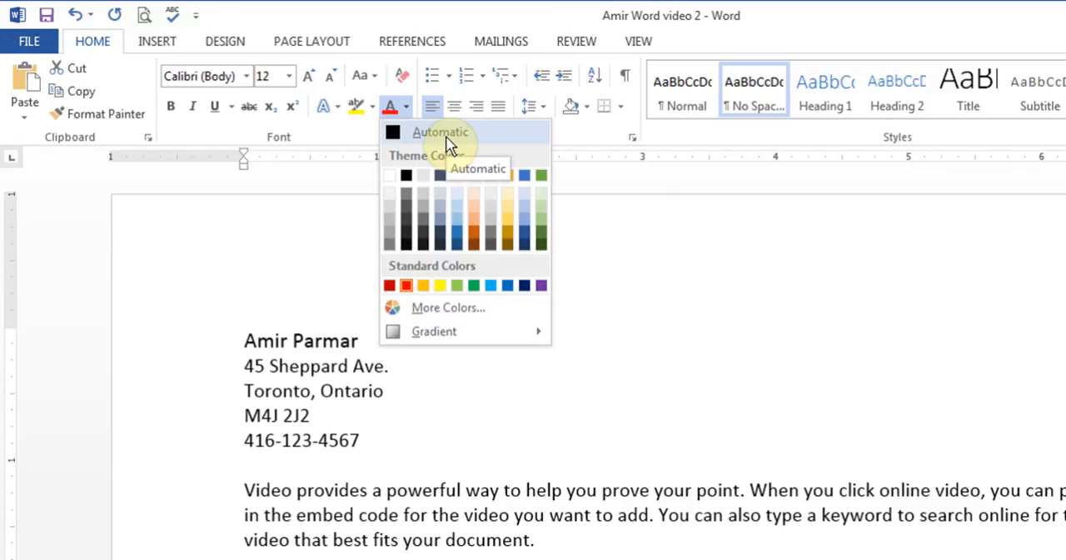
mouse_move(459, 333)
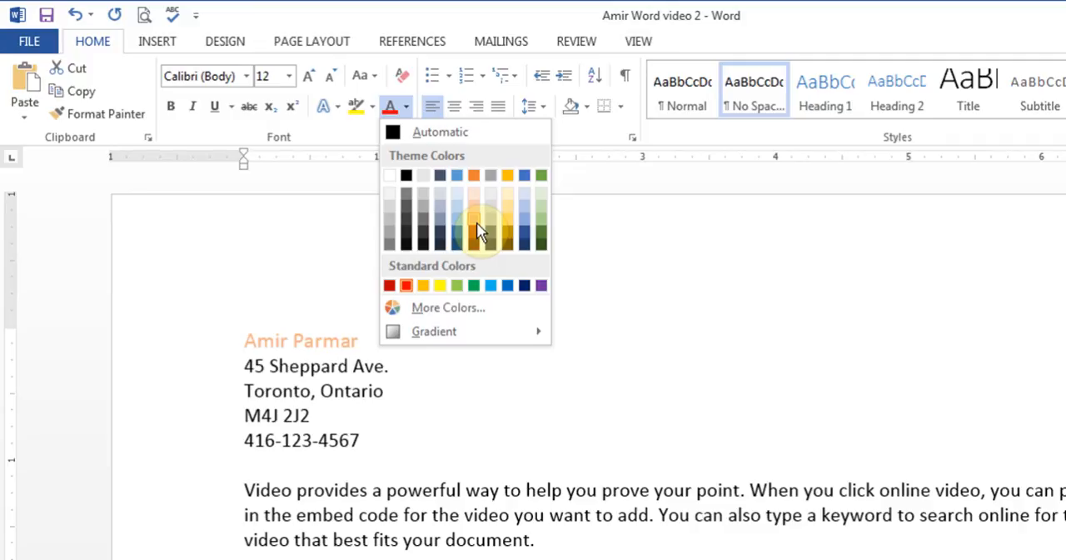
left_click(440, 131)
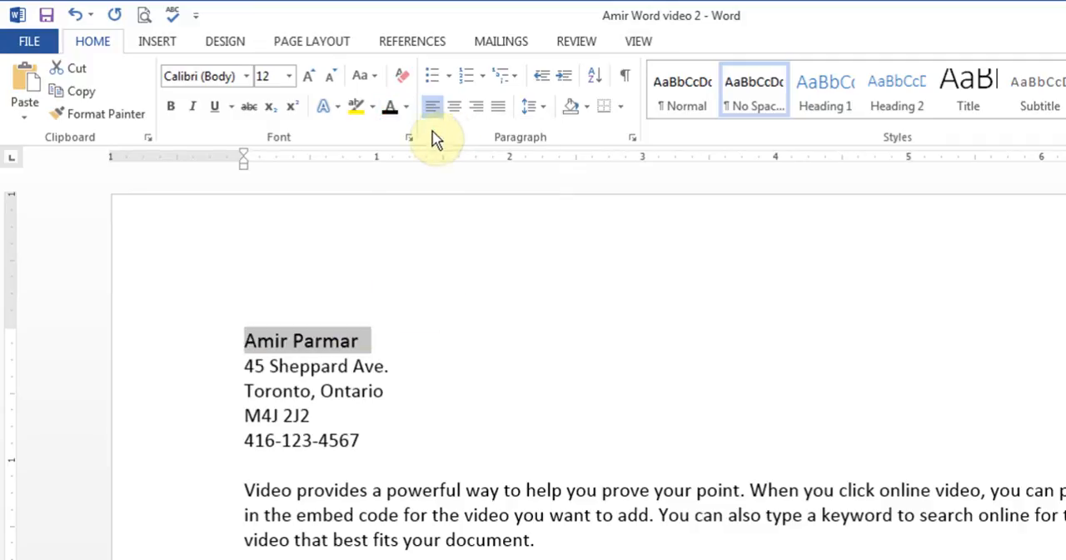
Step: Enlarge the name line step by step to font size 18
left_click(308, 76)
left_click(308, 77)
left_click(308, 76)
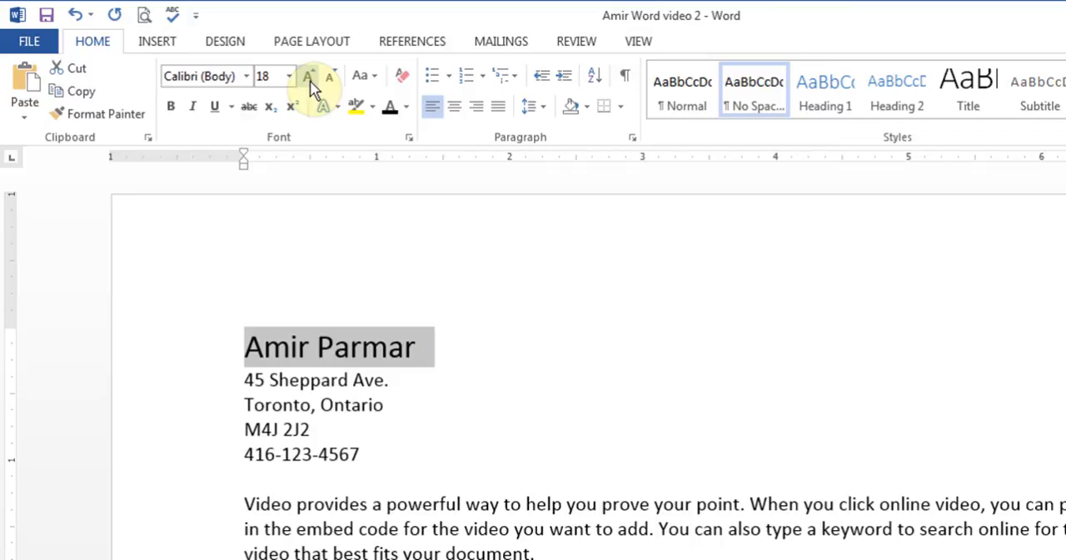
Step: Make the name line bold and italic, and underline it with a double line
left_click(173, 108)
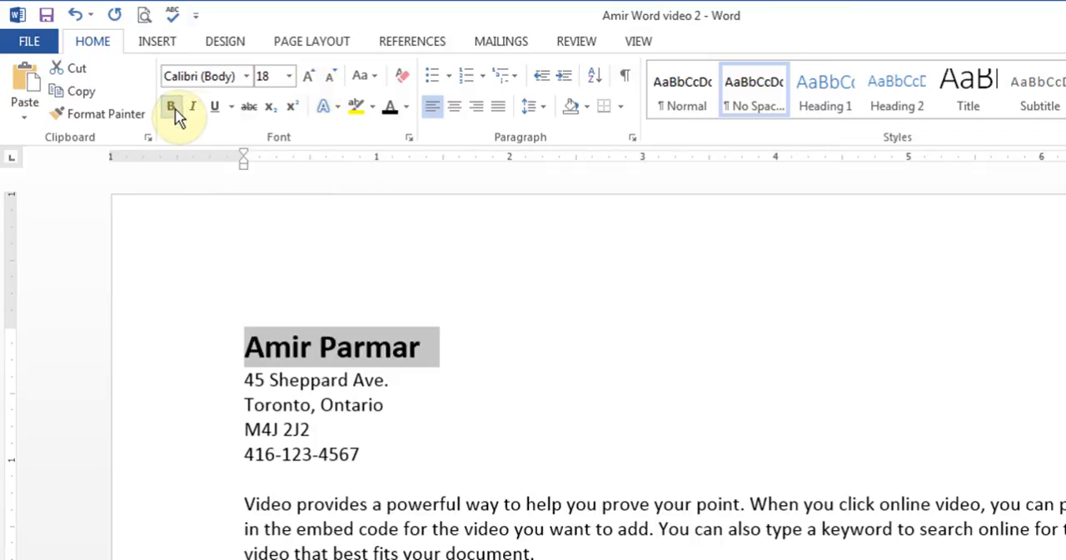
left_click(192, 108)
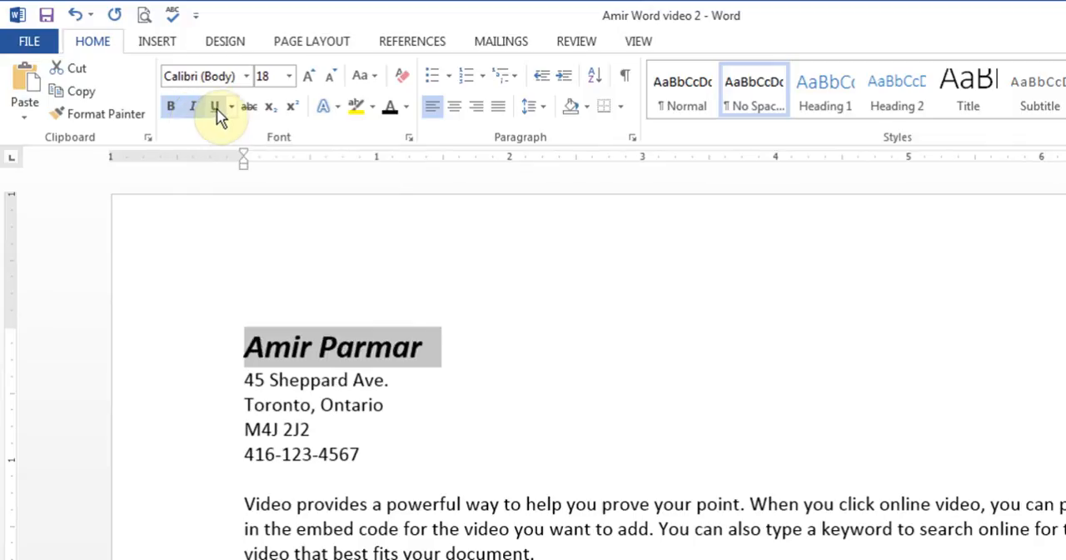
left_click(215, 108)
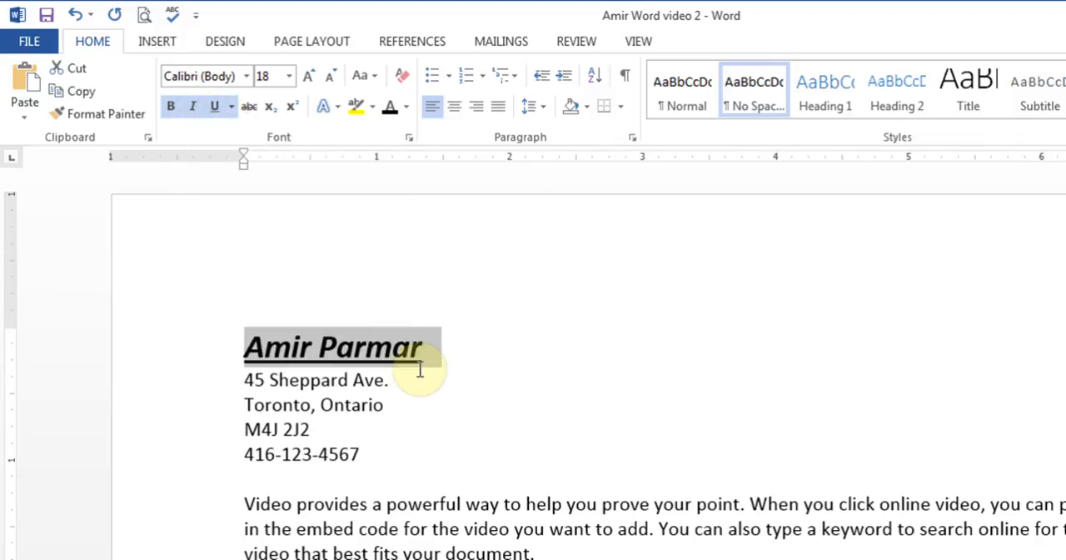
left_click(231, 108)
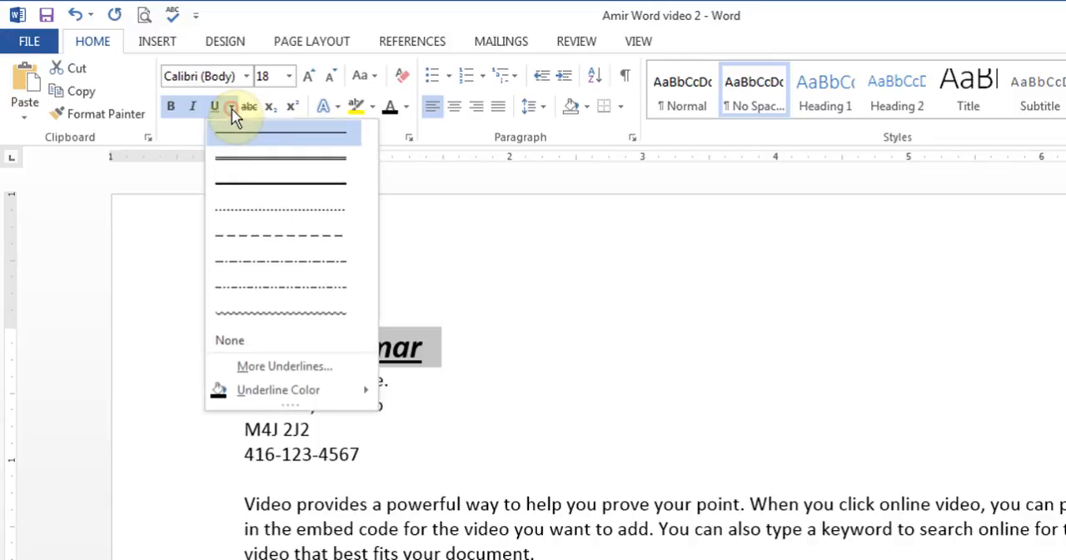
left_click(269, 163)
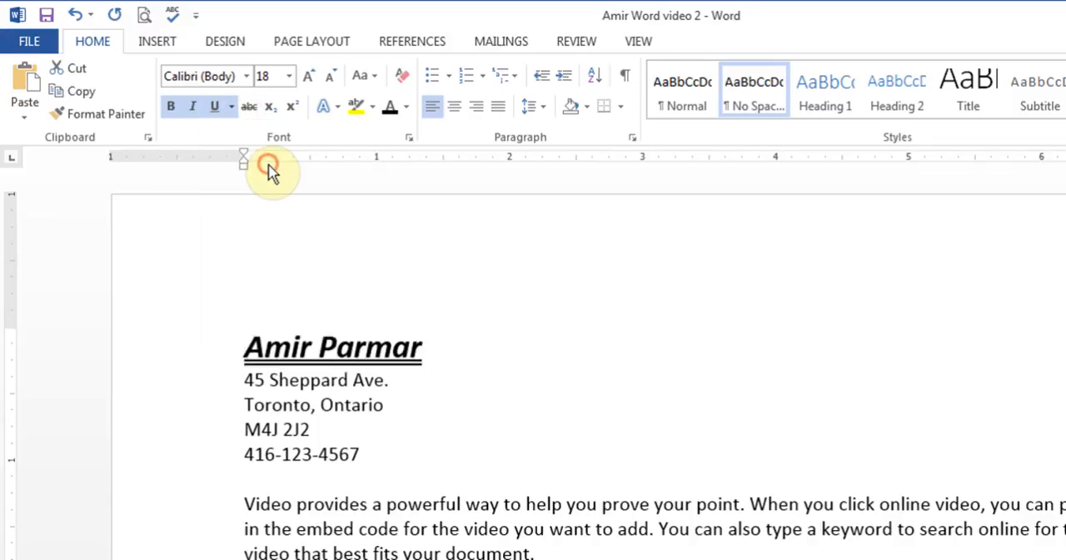
left_click(416, 402)
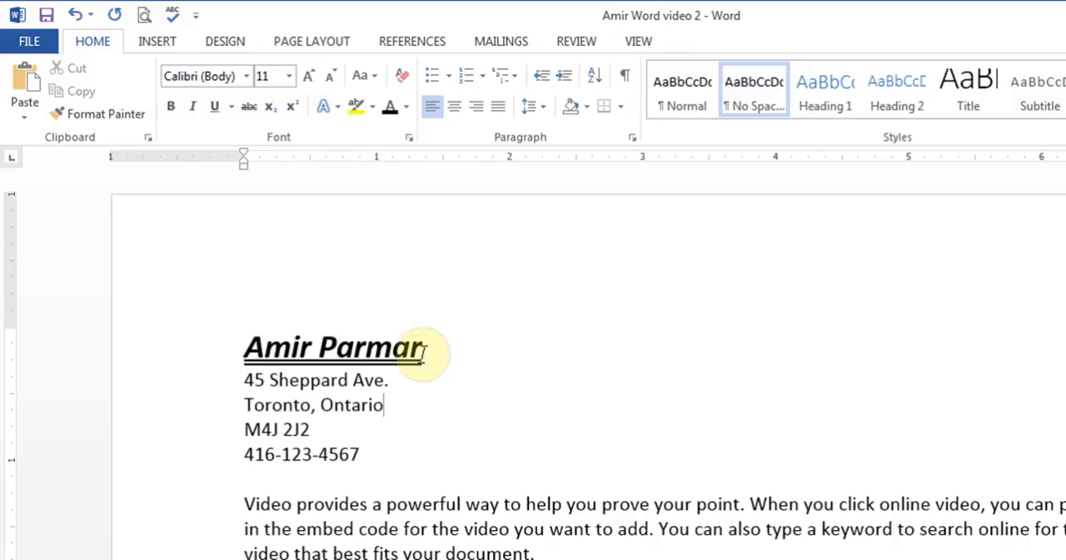
Step: Remove the underline, italic and bold from the name line, and turn strikethrough on and off again
left_click_drag(426, 351, 252, 354)
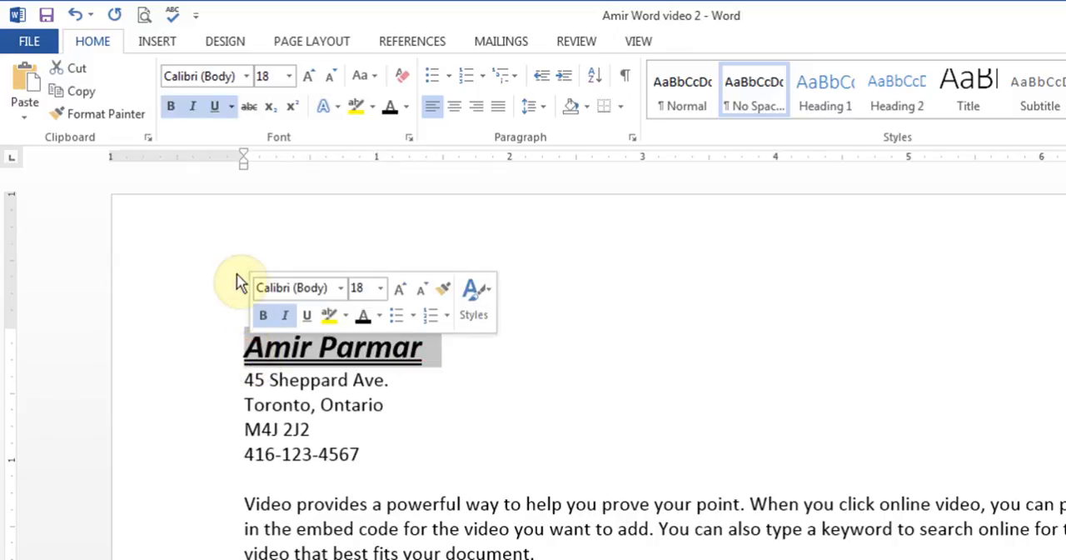
left_click(215, 109)
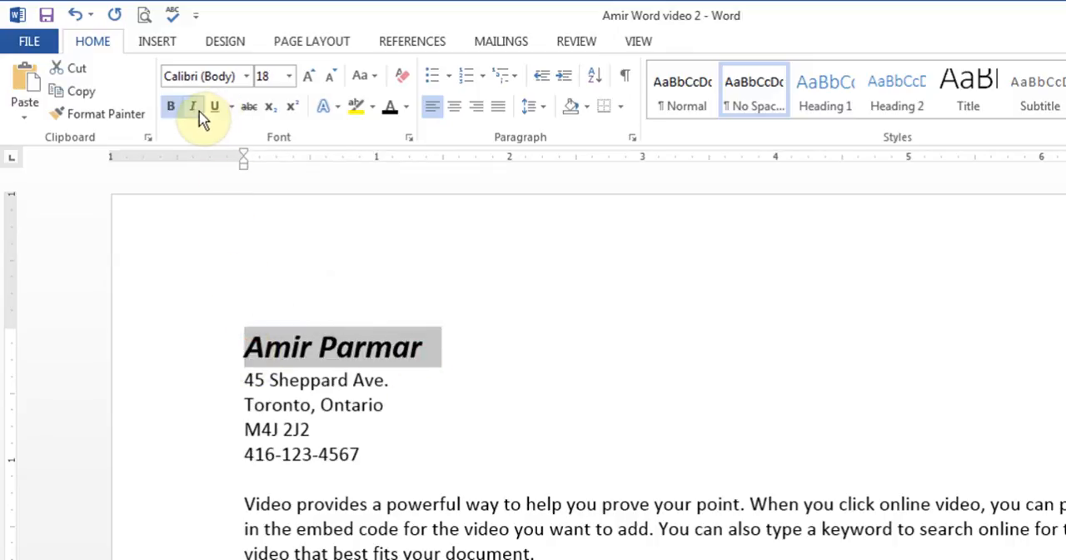
left_click(194, 108)
left_click(171, 110)
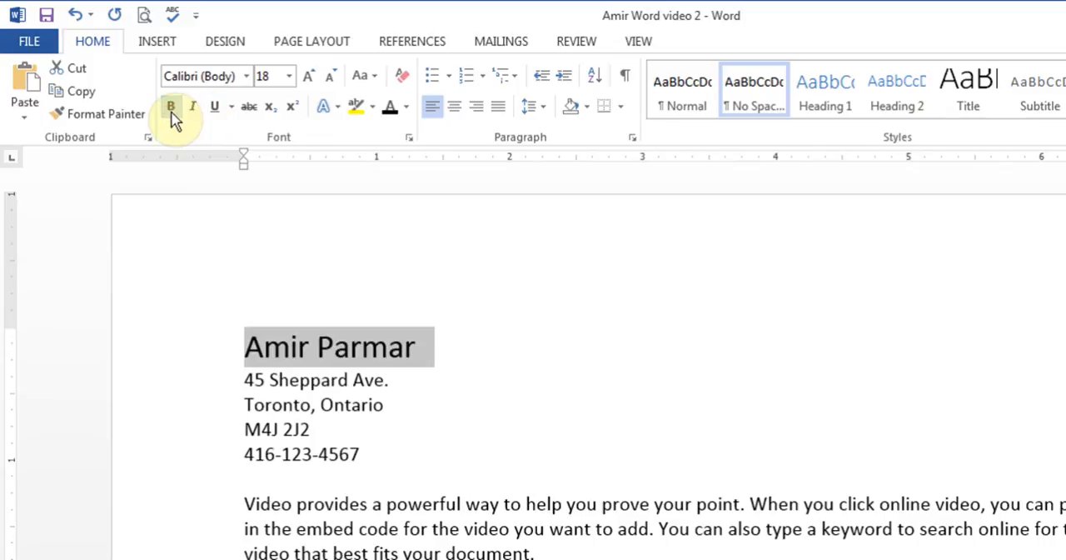
left_click(249, 115)
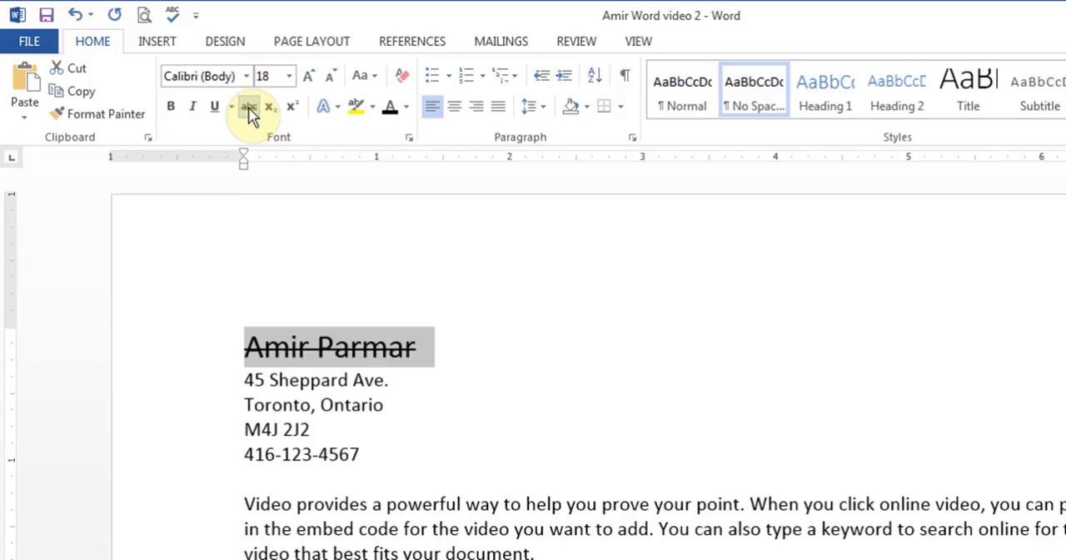
left_click(249, 114)
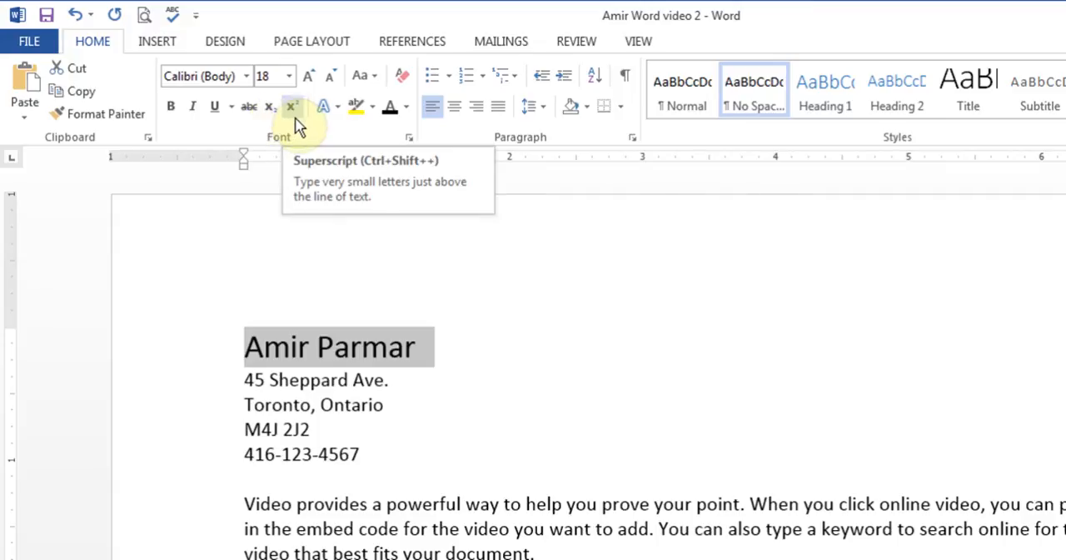
Step: Add two sample lines below the phone number, reading H20 and Xy, with a blank line above them
left_click(326, 476)
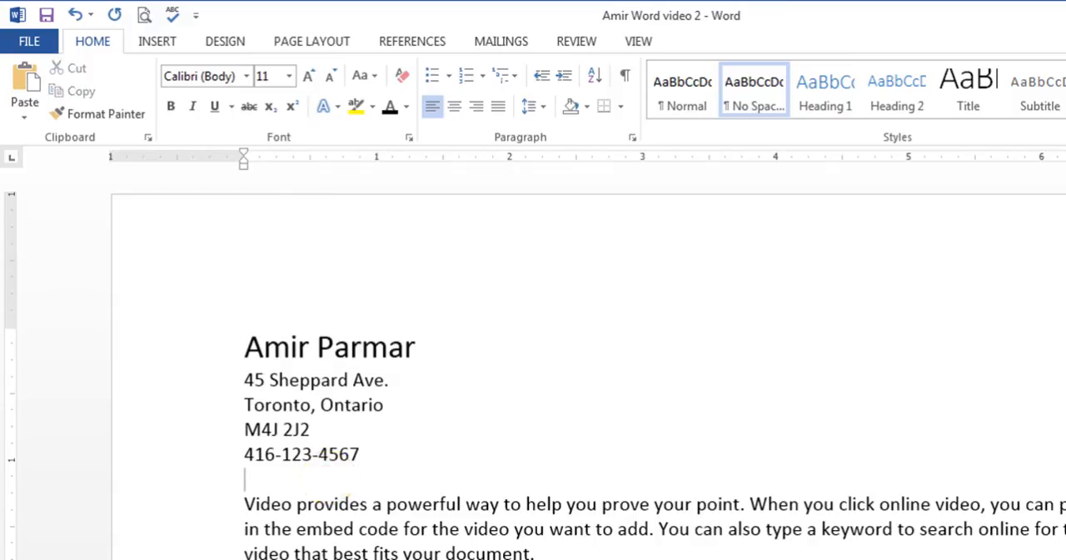
key("Return")
key("Return")
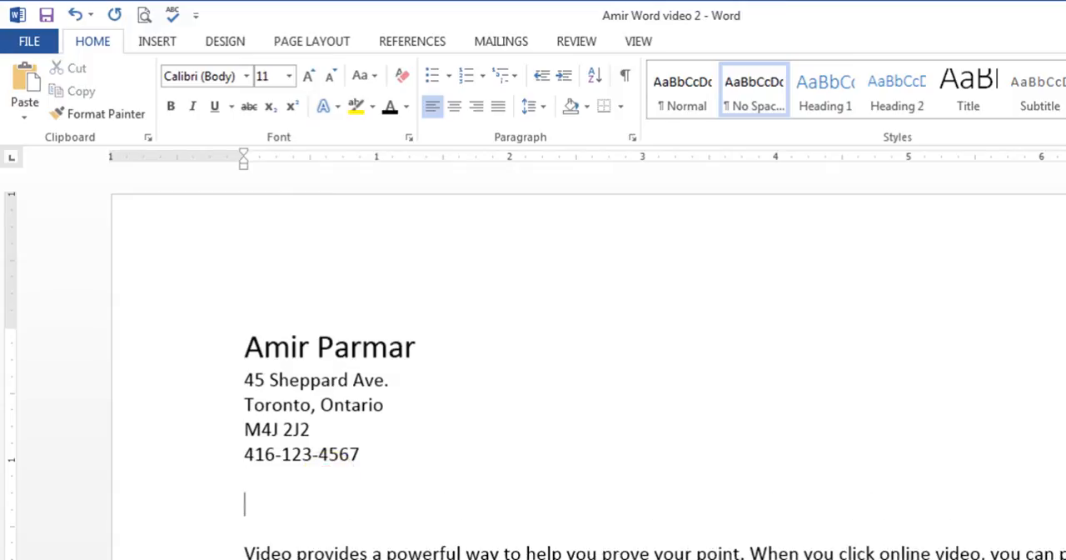
type("H20")
key("Return")
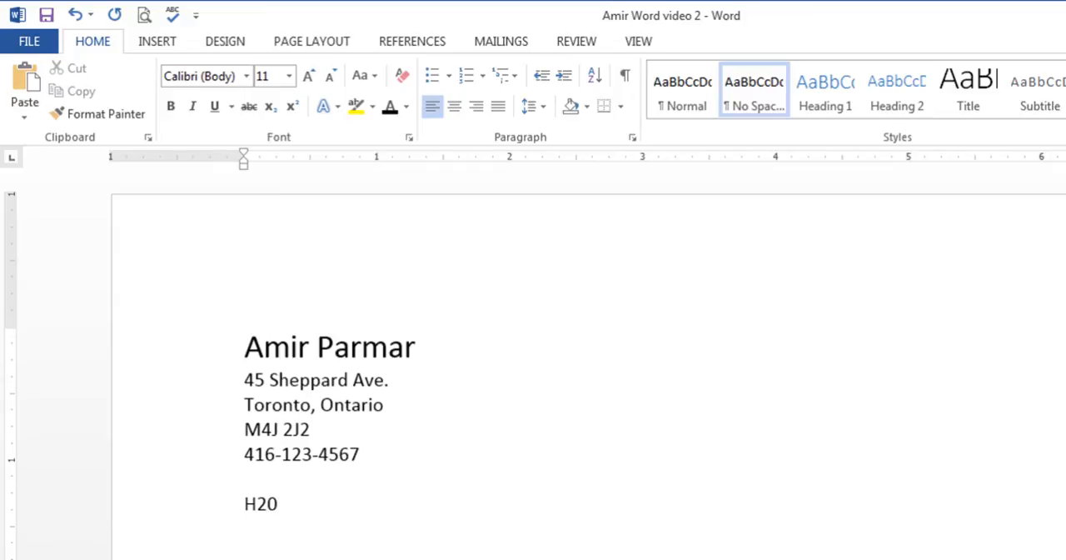
type("Xy")
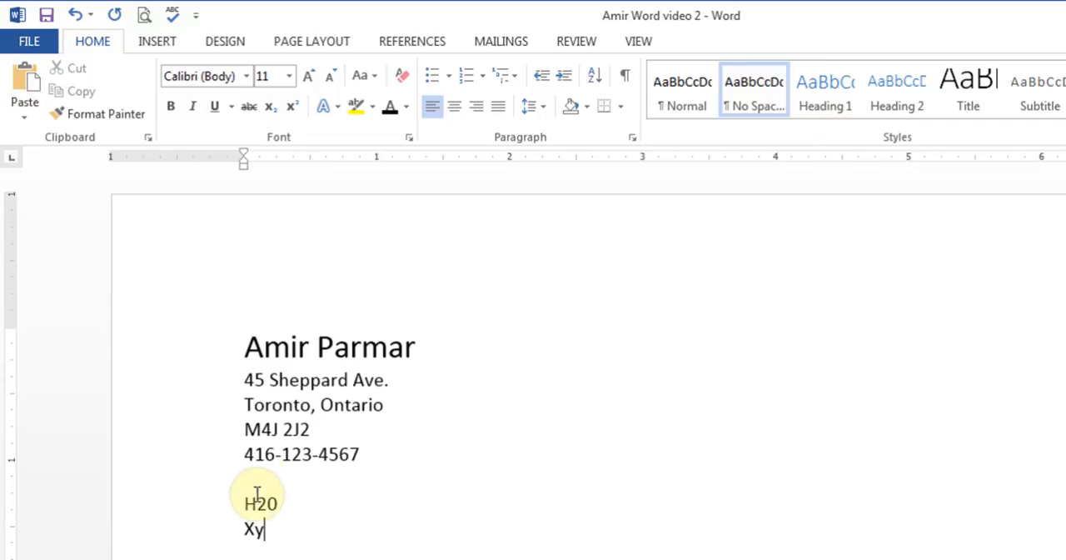
Step: Format the 2 in the H20 sample line as subscript
left_click_drag(254, 503, 267, 503)
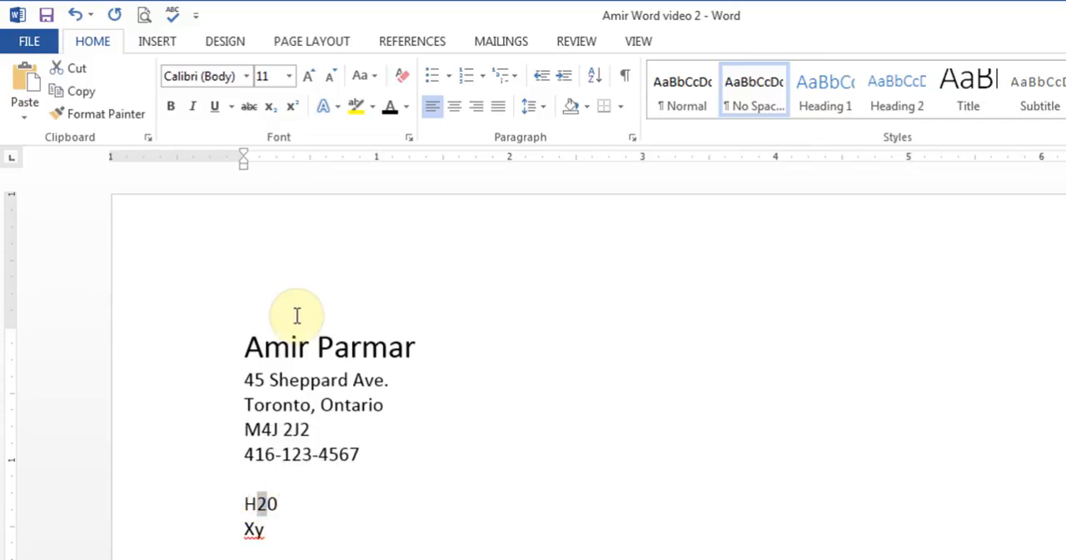
left_click(271, 108)
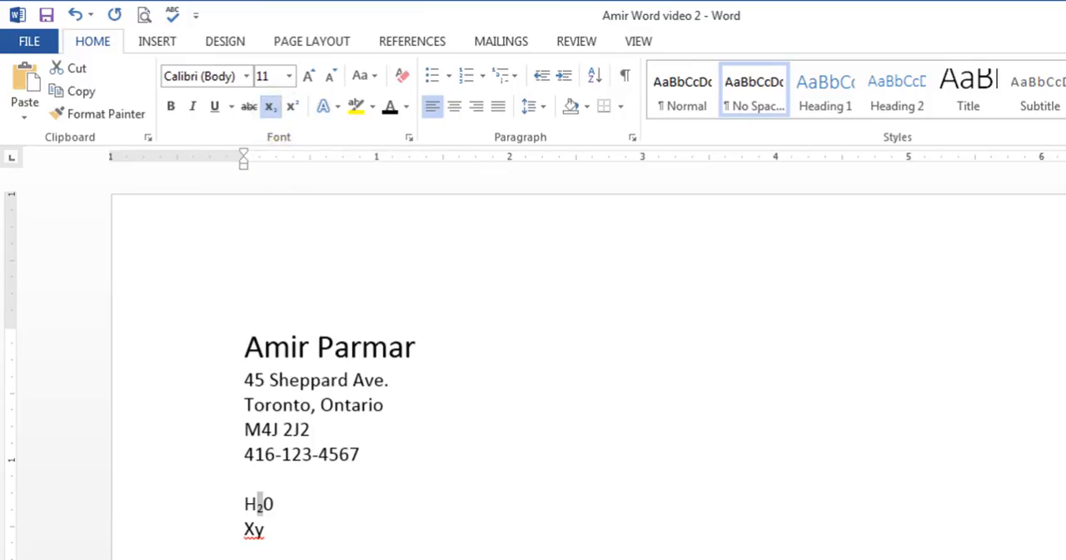
left_click_drag(1041, 558, 1053, 558)
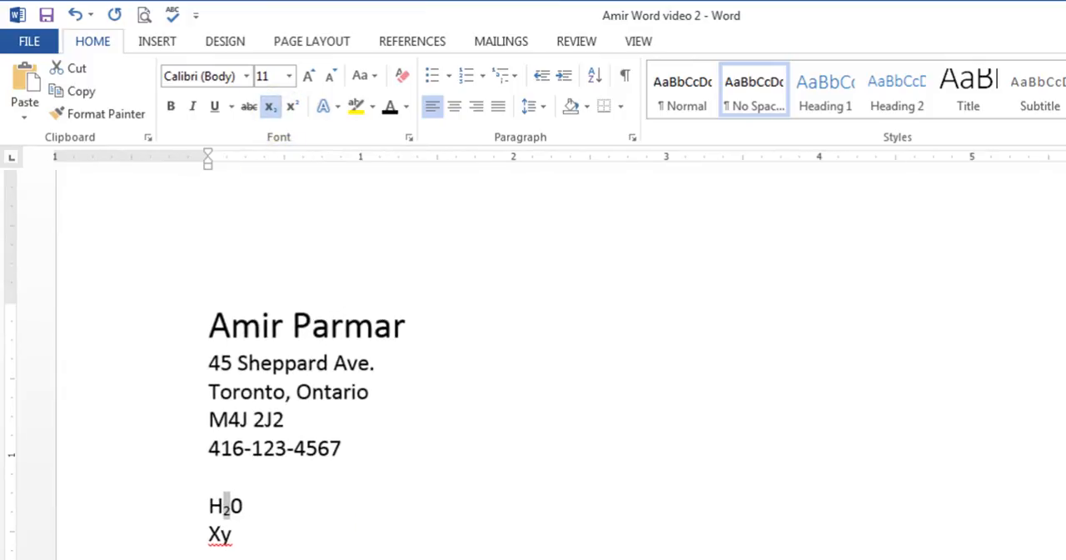
left_click(310, 535)
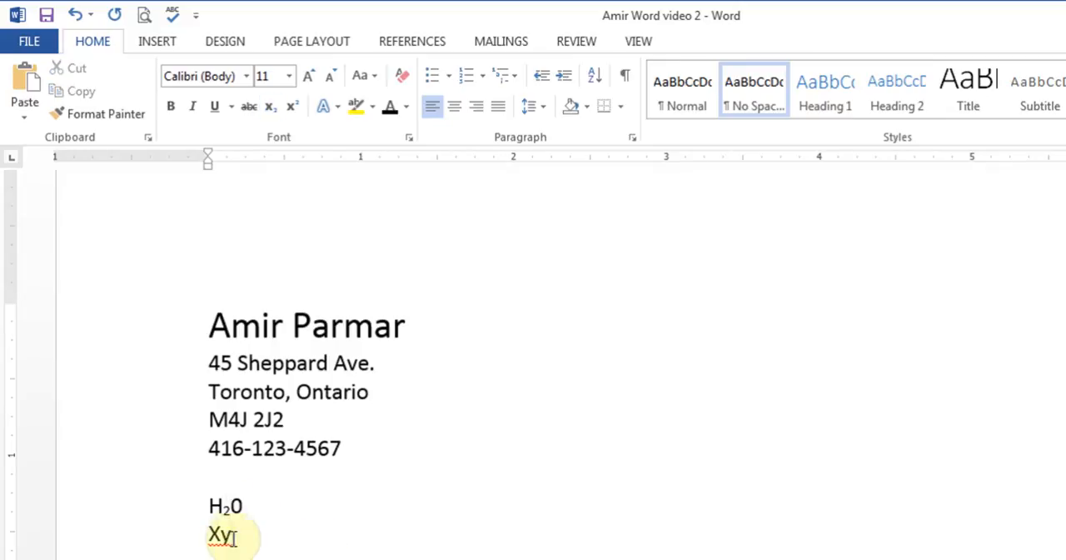
Step: Format the y in the Xy sample line as superscript
left_click_drag(222, 533, 235, 533)
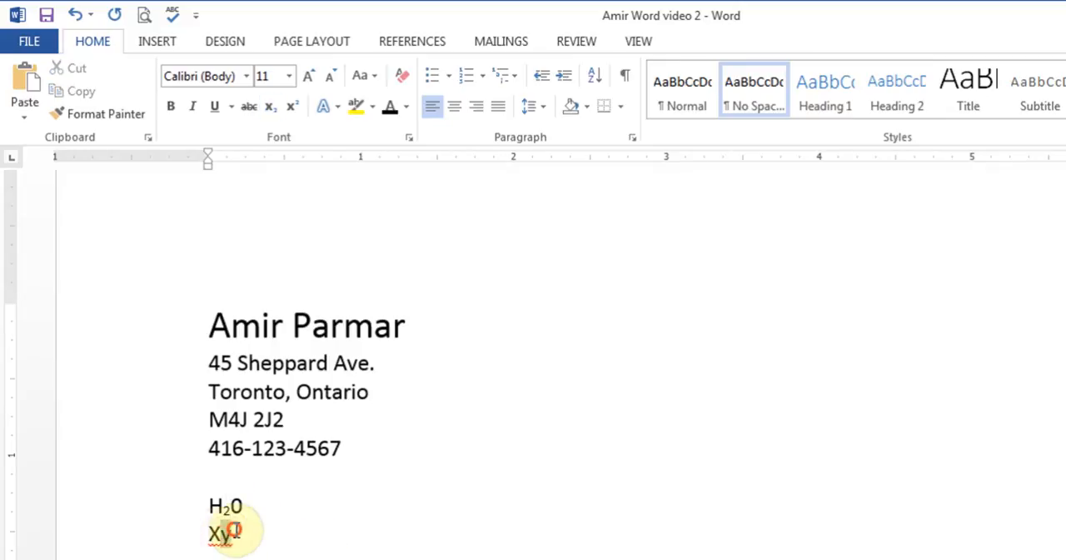
left_click(293, 111)
left_click(247, 536)
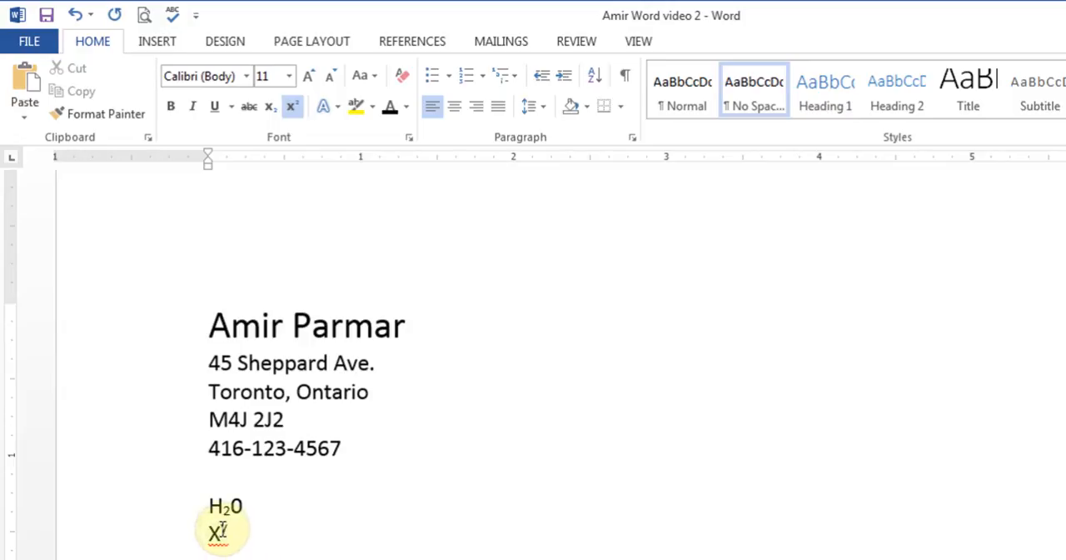
Step: Remove the superscript and subscript from the sample text, and delete the H20 and Xy lines with their extra blank line
left_click_drag(220, 527, 221, 506)
left_click(292, 106)
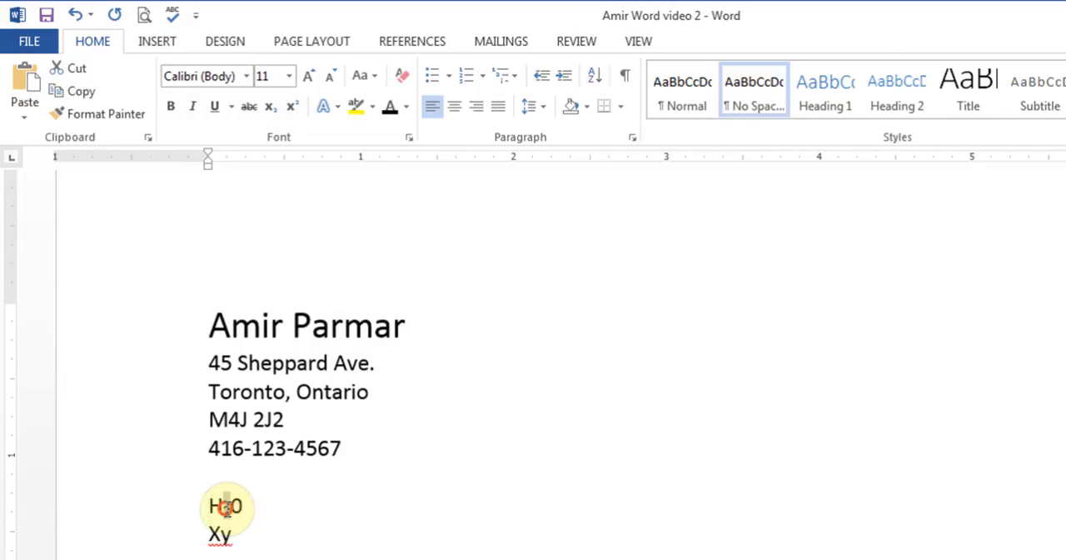
left_click(269, 107)
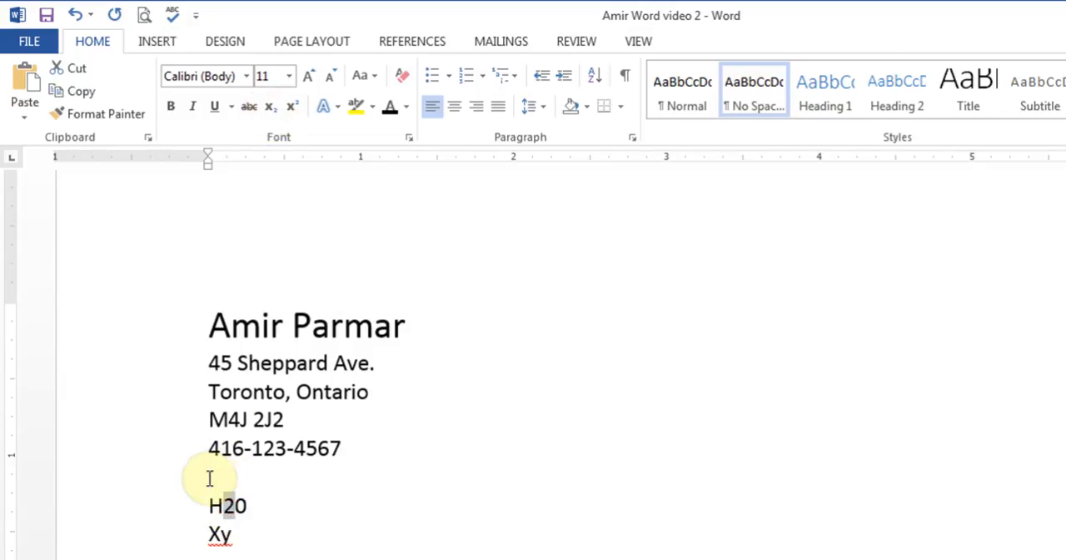
left_click_drag(210, 475, 262, 536)
key("Delete")
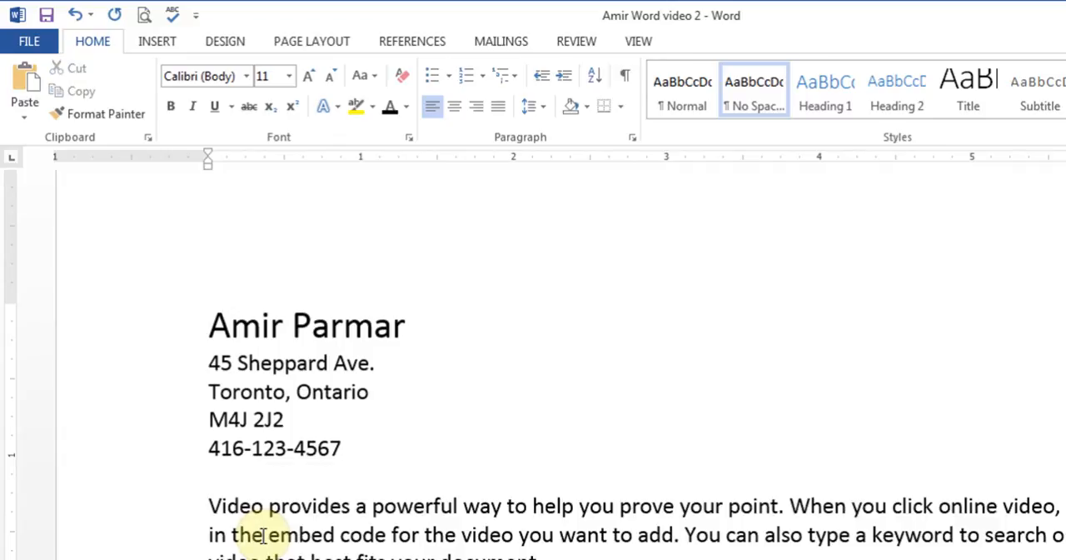
Step: Apply a Reflection text effect to the name line, using the third variation in the second row
left_click(333, 110)
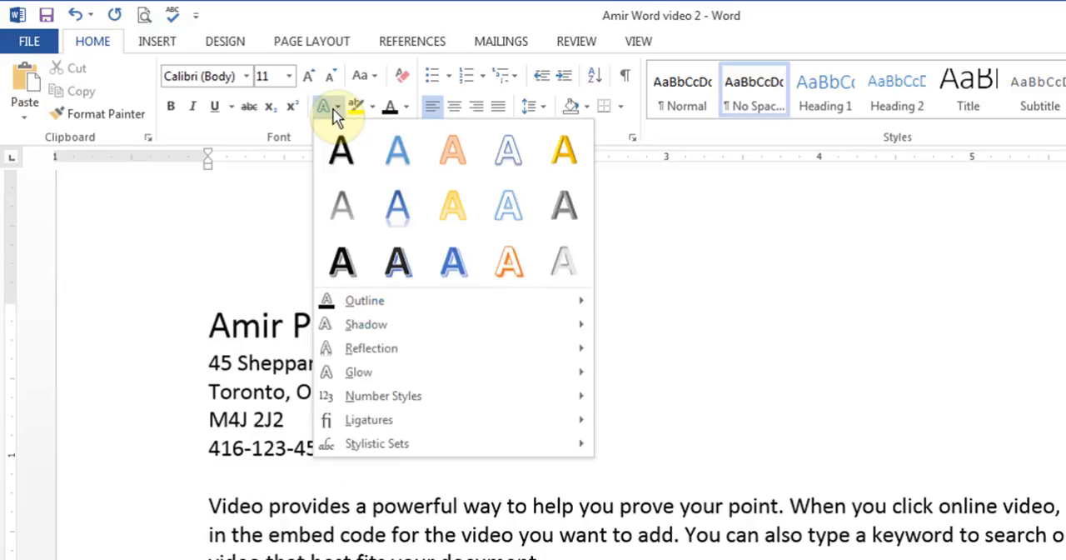
left_click(209, 323)
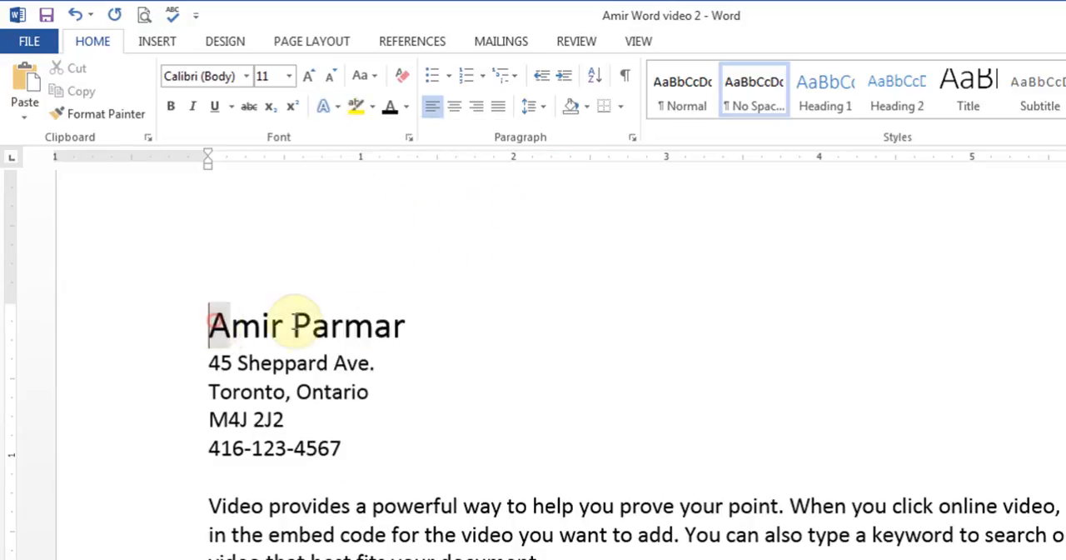
triple_click(406, 325)
left_click(328, 107)
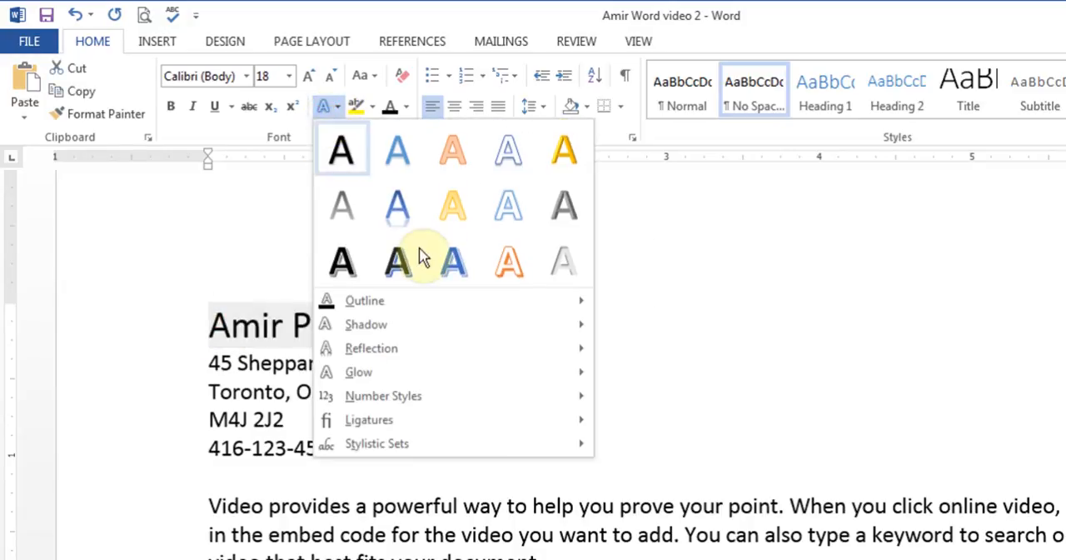
mouse_move(440, 350)
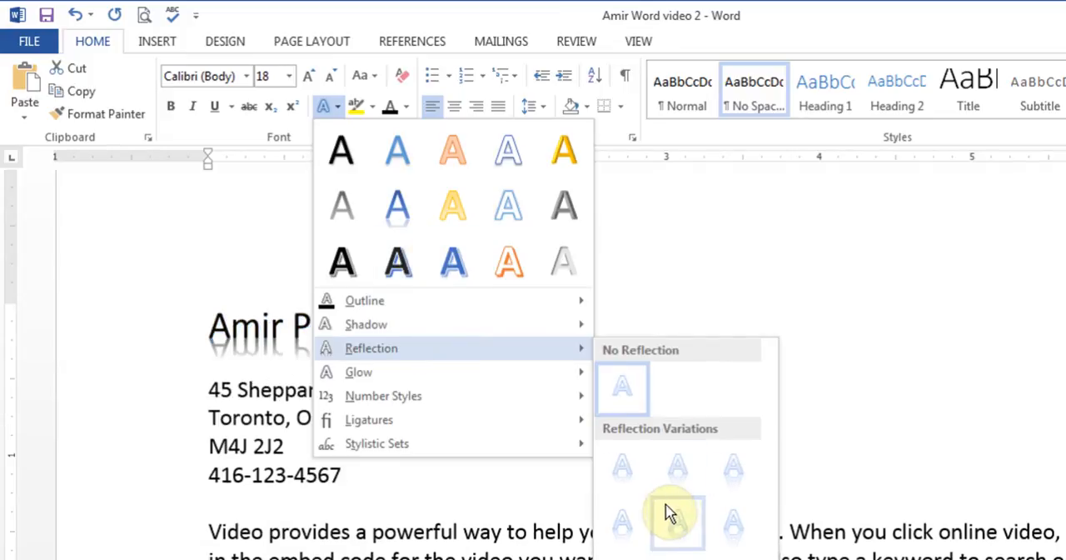
left_click(717, 515)
left_click(409, 435)
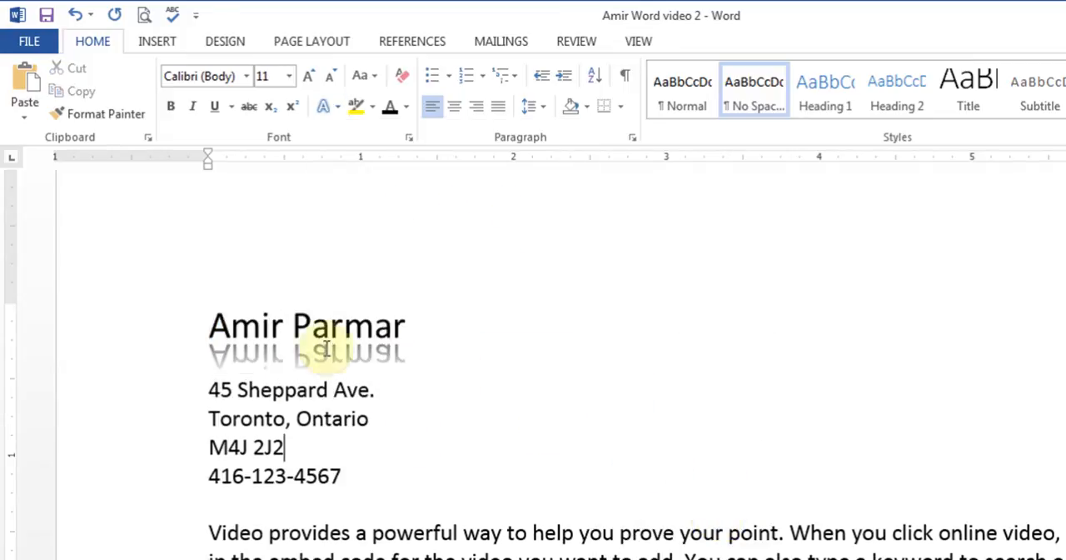
Step: Examine the text effect presets and the Outline, Glow and Ligatures options for the name line
left_click_drag(213, 323, 405, 352)
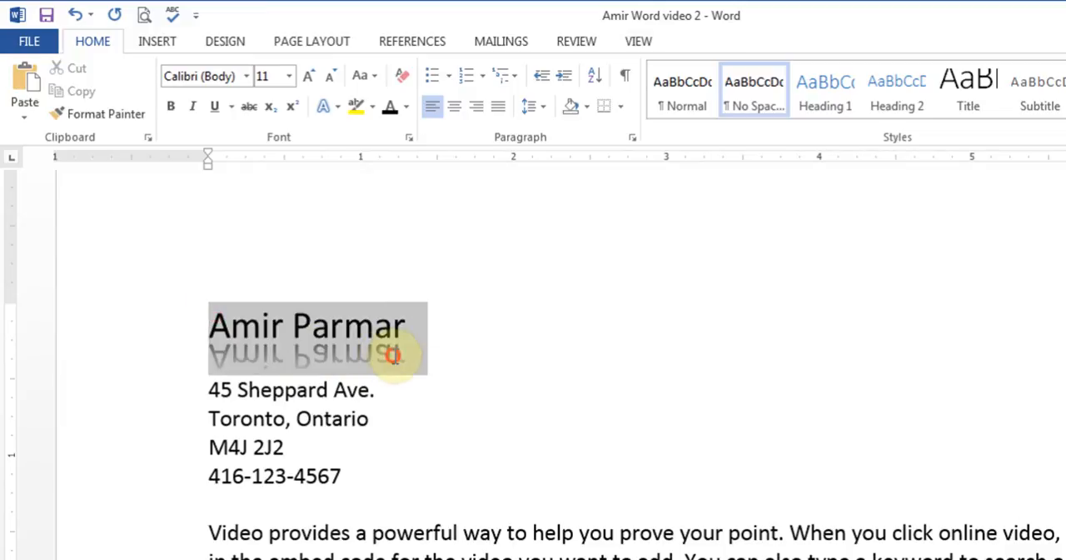
left_click(326, 106)
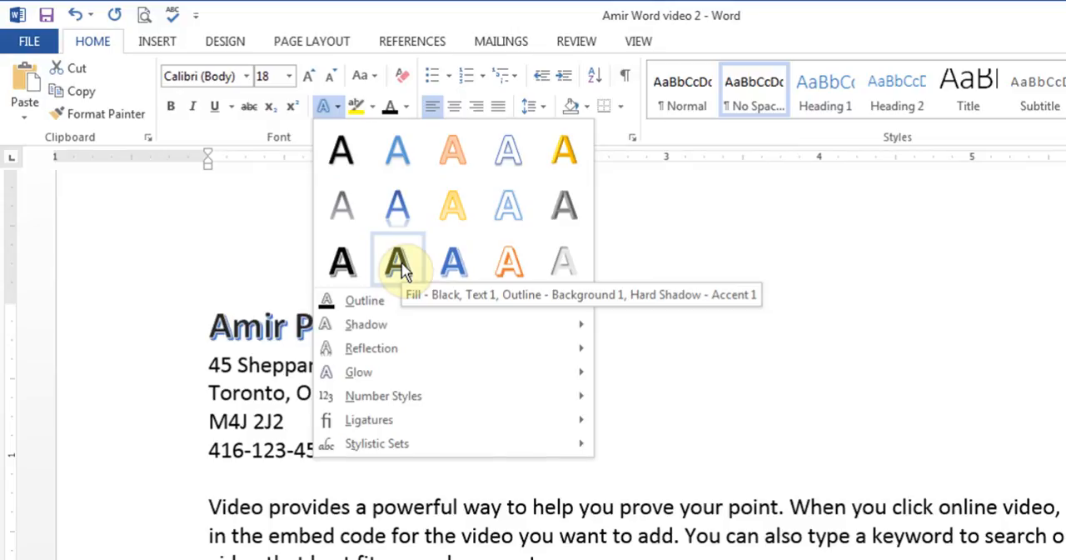
mouse_move(400, 373)
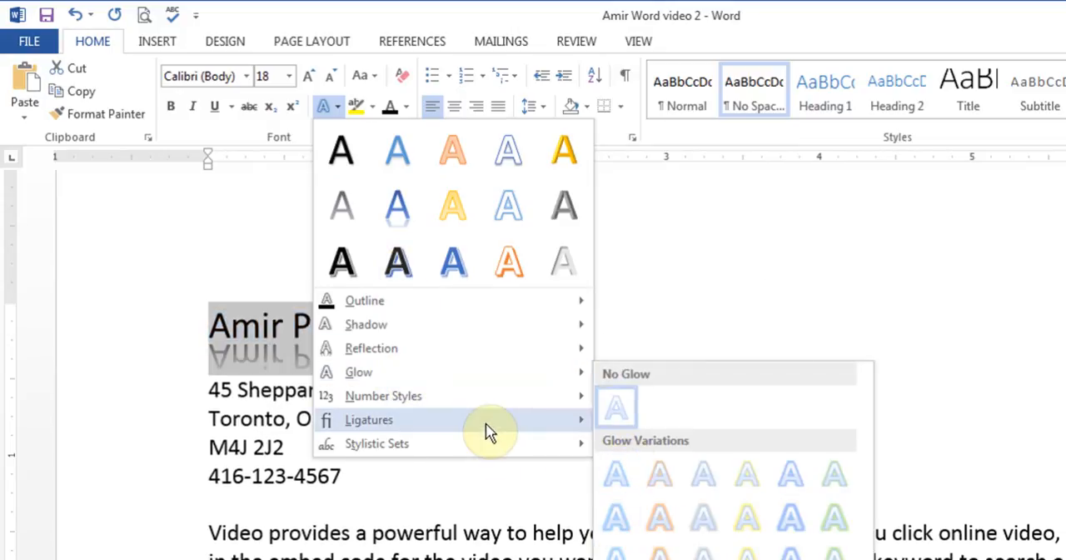
mouse_move(488, 431)
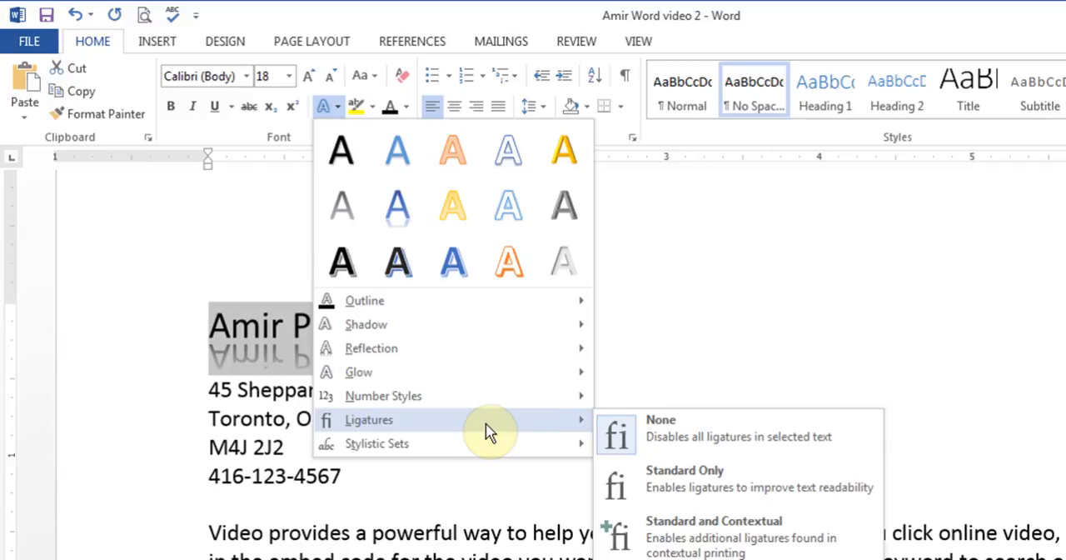
key("Escape")
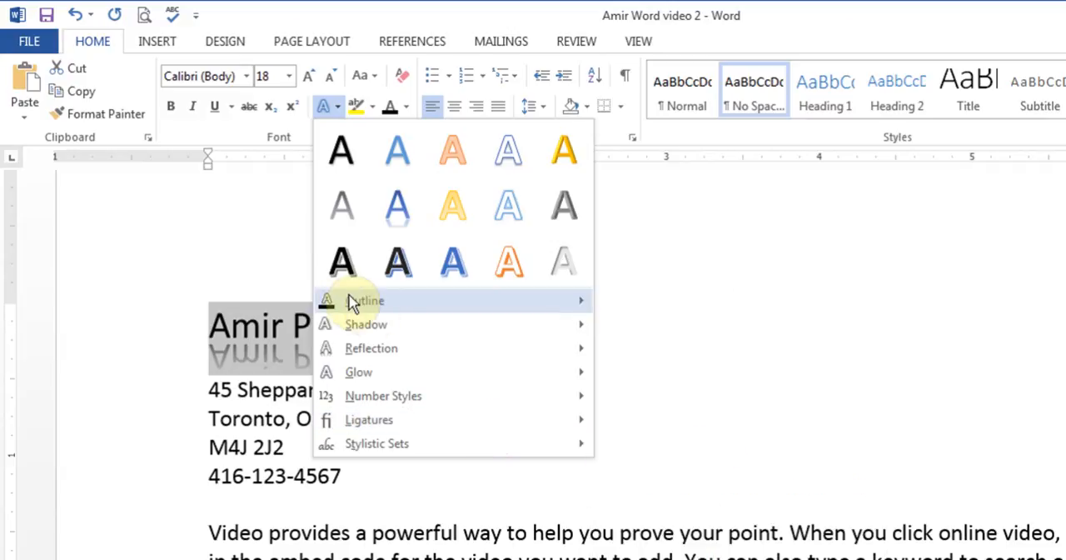
mouse_move(373, 310)
key("Escape")
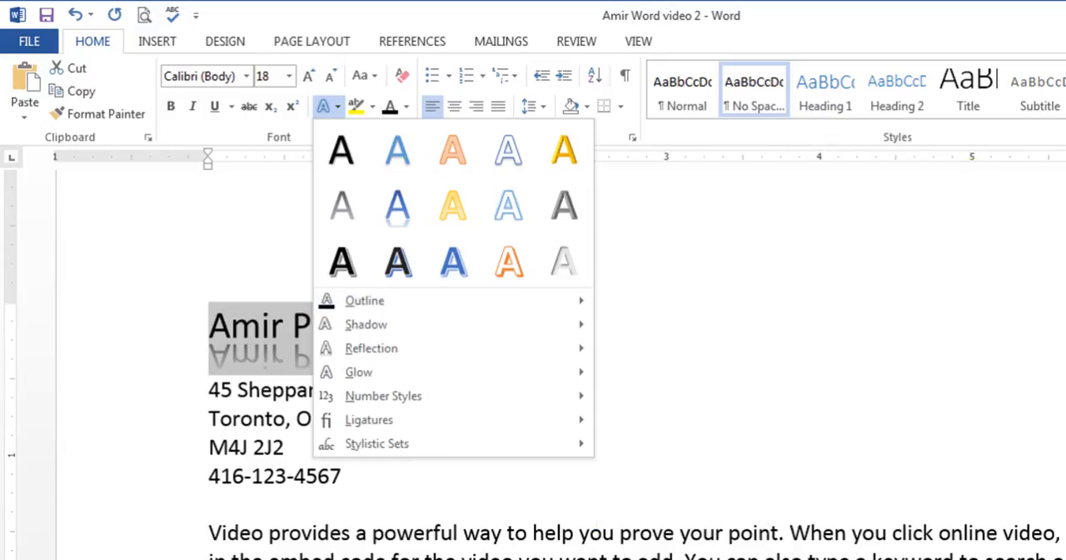
left_click(241, 309)
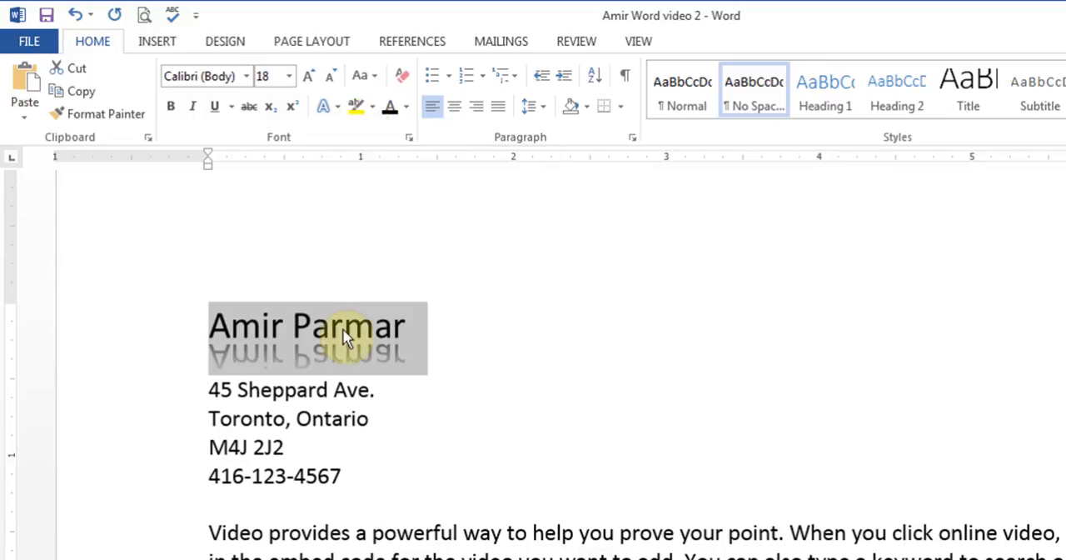
Step: Highlight the words "powerful way to help you prove your" in the first body paragraph in dark blue
left_click_drag(370, 532, 726, 533)
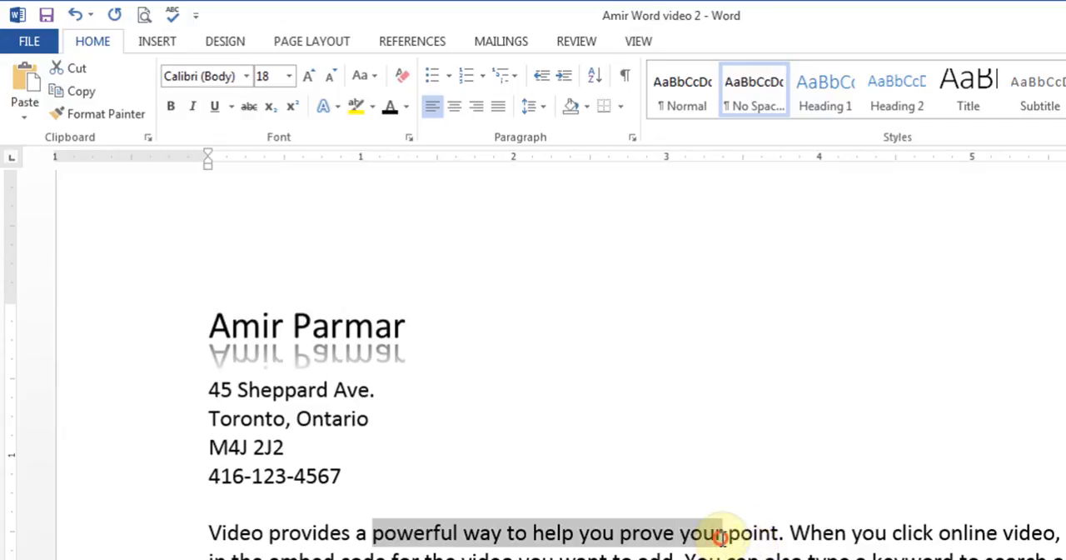
left_click(374, 108)
left_click(400, 171)
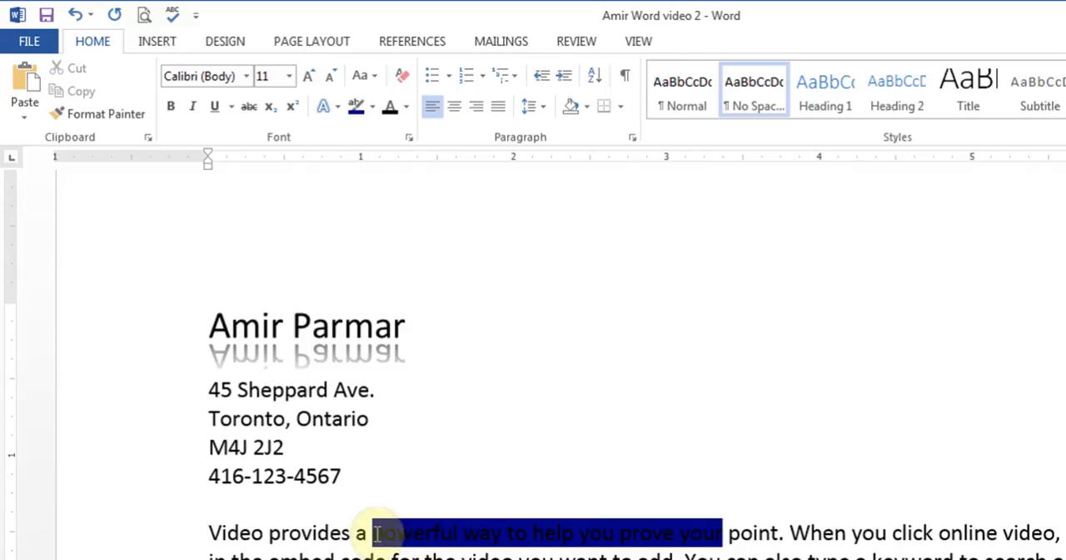
Step: Remove the highlight color from the words in the first body paragraph
left_click_drag(364, 528, 708, 536)
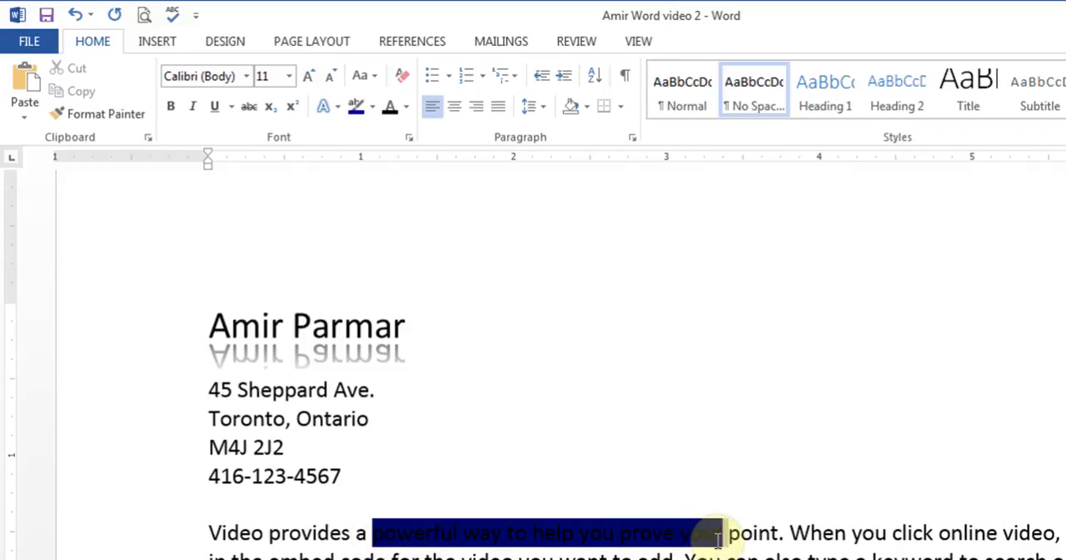
left_click(374, 108)
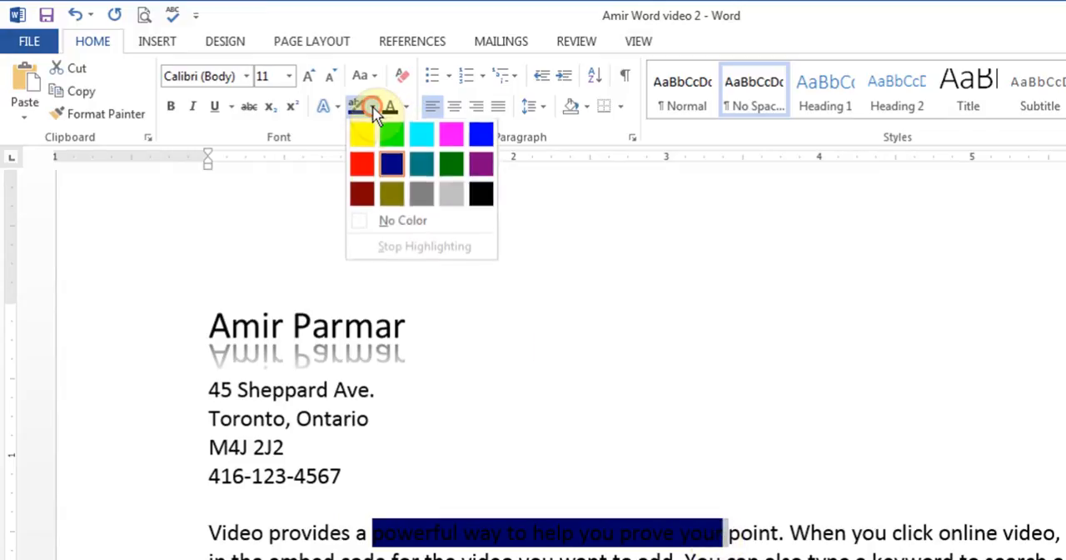
left_click(398, 223)
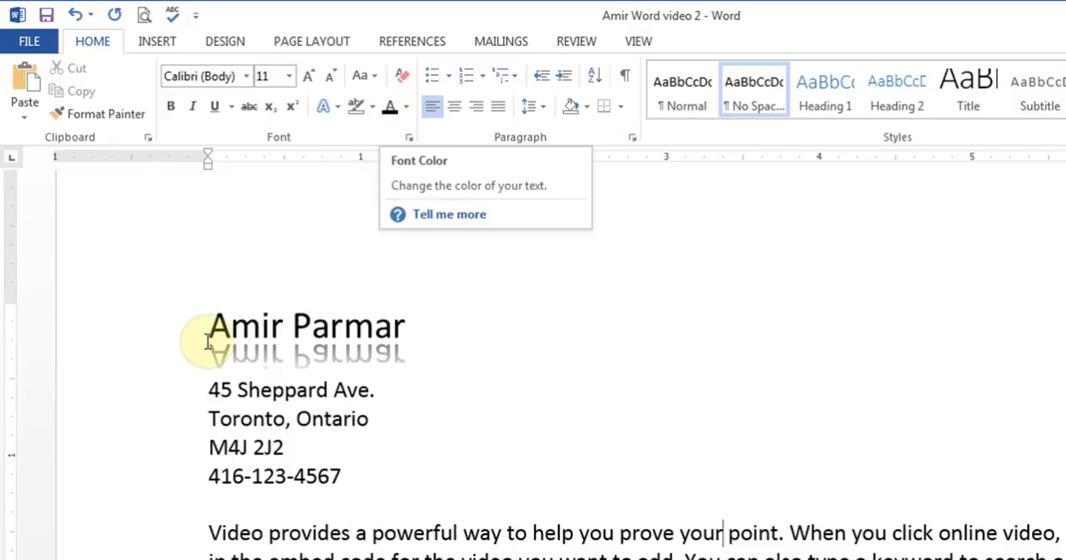
Step: Reset the name line to the No Spacing style
left_click_drag(209, 324, 405, 324)
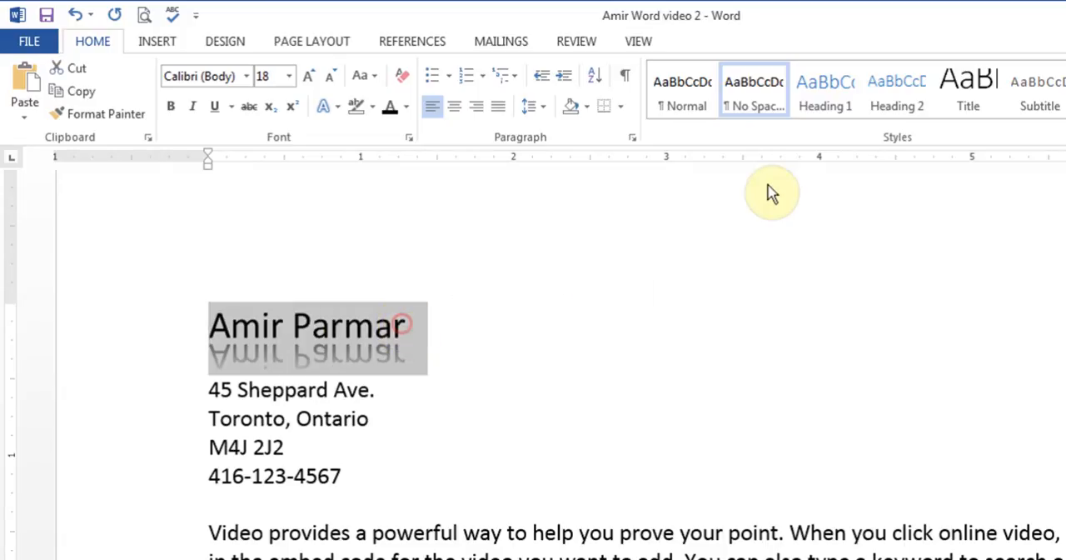
left_click(755, 106)
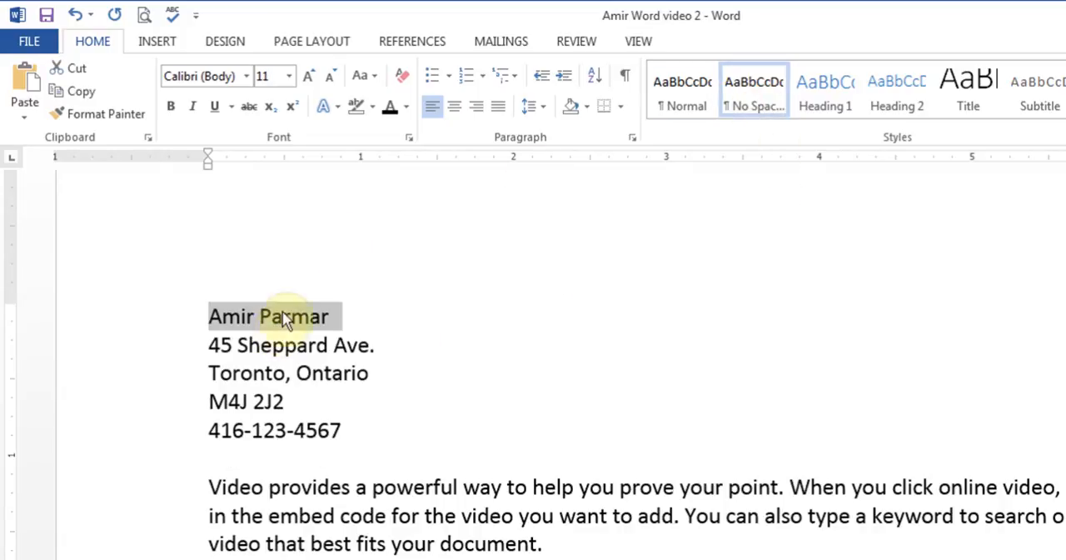
Step: Apply the Small caps font effect to the name line
left_click(409, 138)
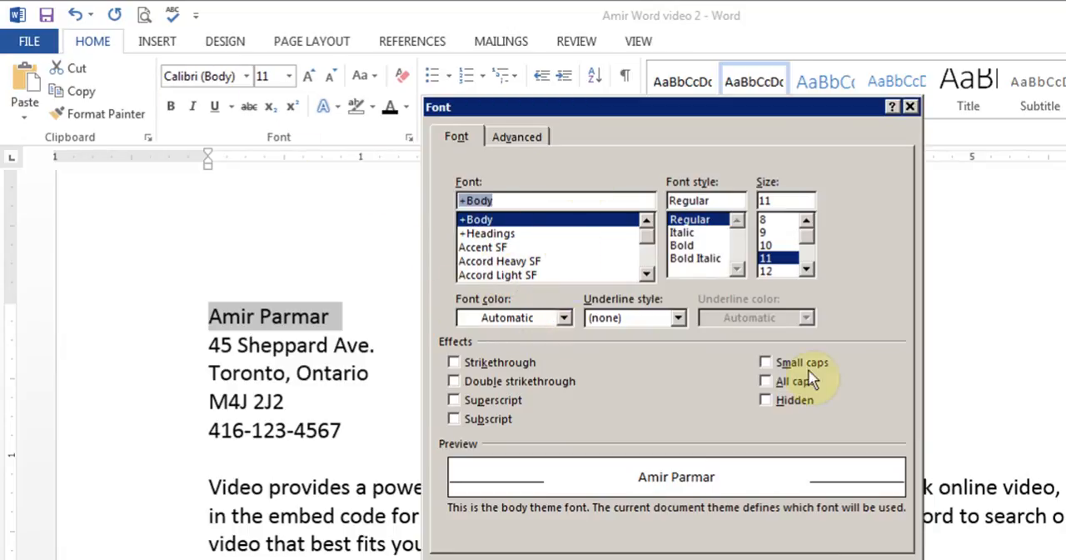
left_click(771, 366)
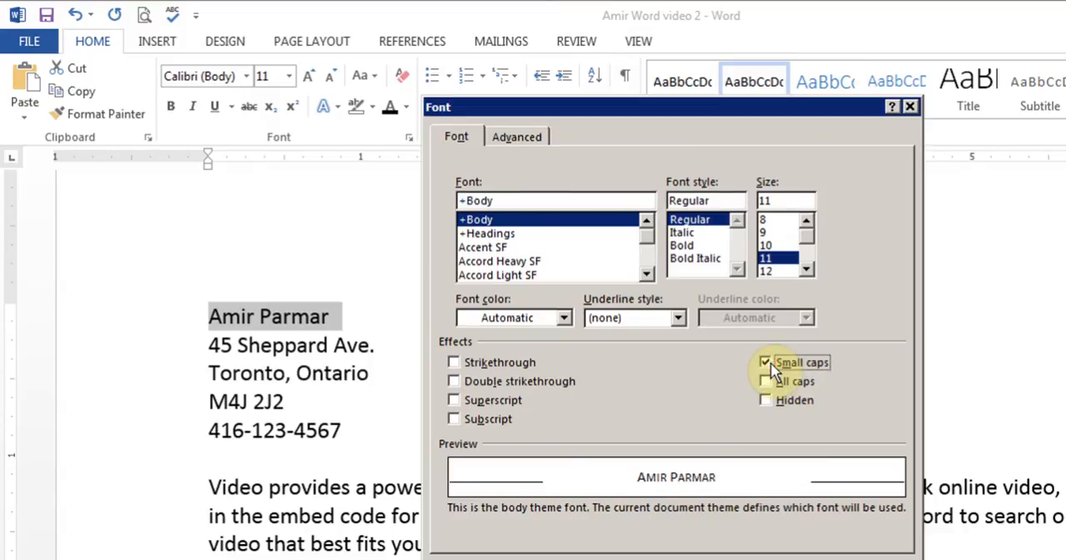
left_click(780, 553)
left_click(362, 356)
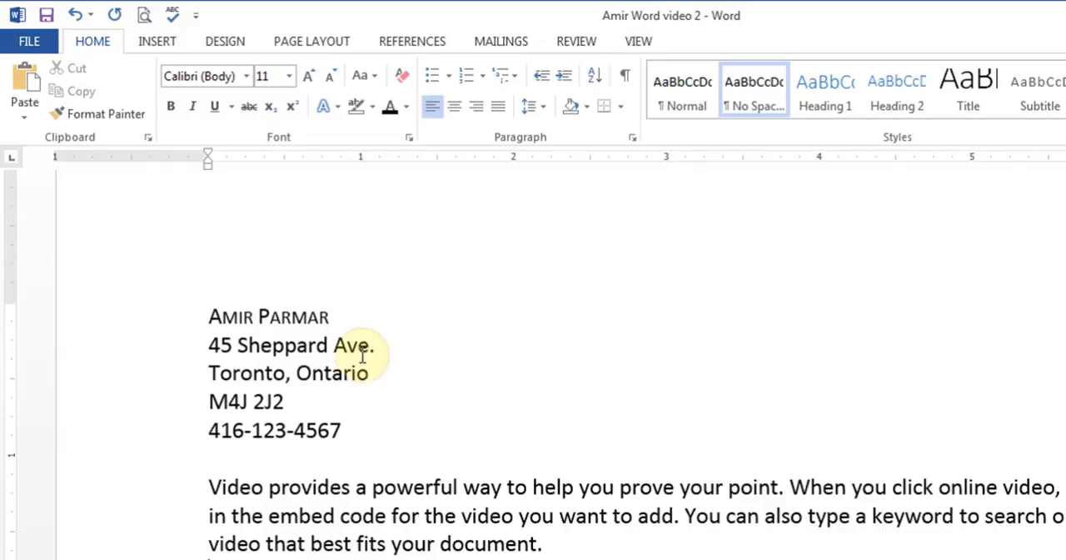
Step: Increase the font size of the name line to 36
left_click_drag(330, 312, 193, 307)
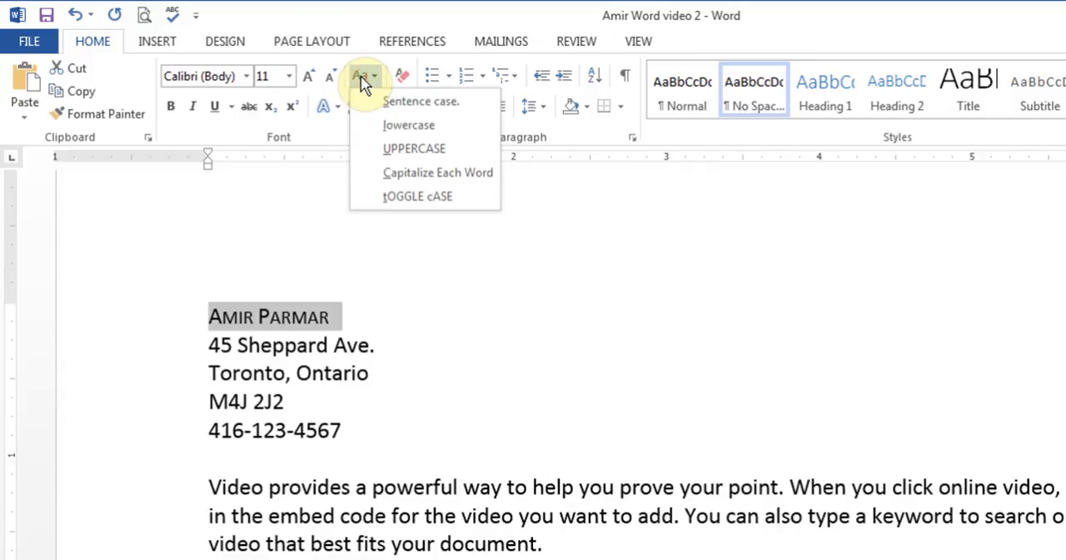
left_click(310, 80)
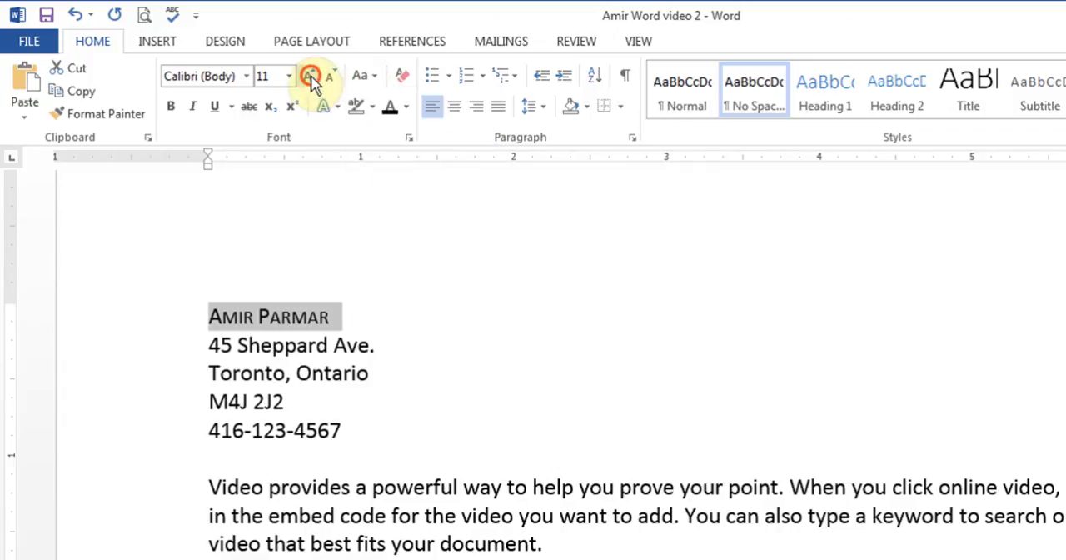
left_click(311, 80)
left_click(311, 80)
left_click(311, 81)
left_click(311, 80)
left_click(311, 80)
left_click(311, 81)
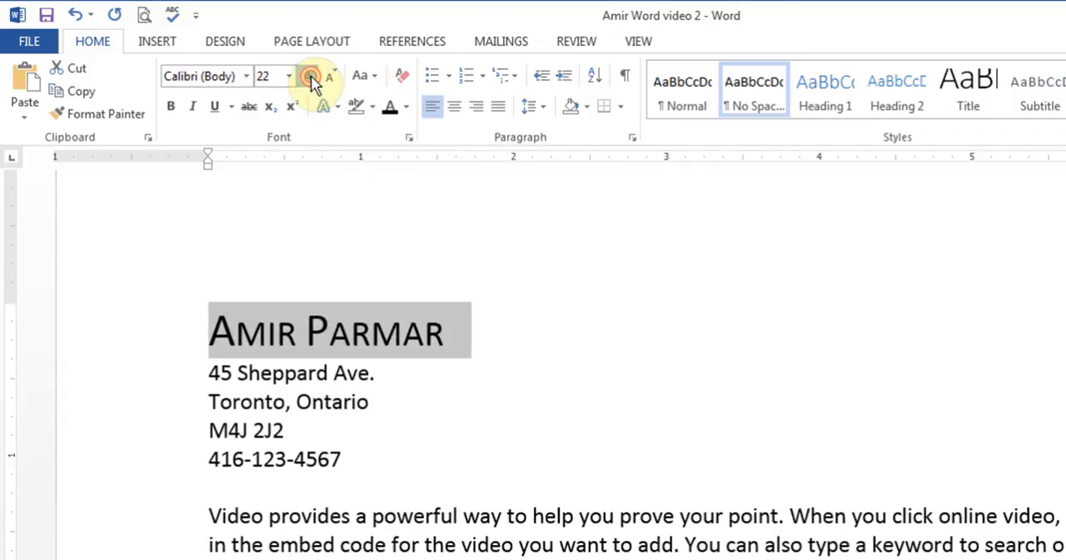
left_click(311, 81)
left_click(310, 81)
left_click(311, 81)
left_click(311, 81)
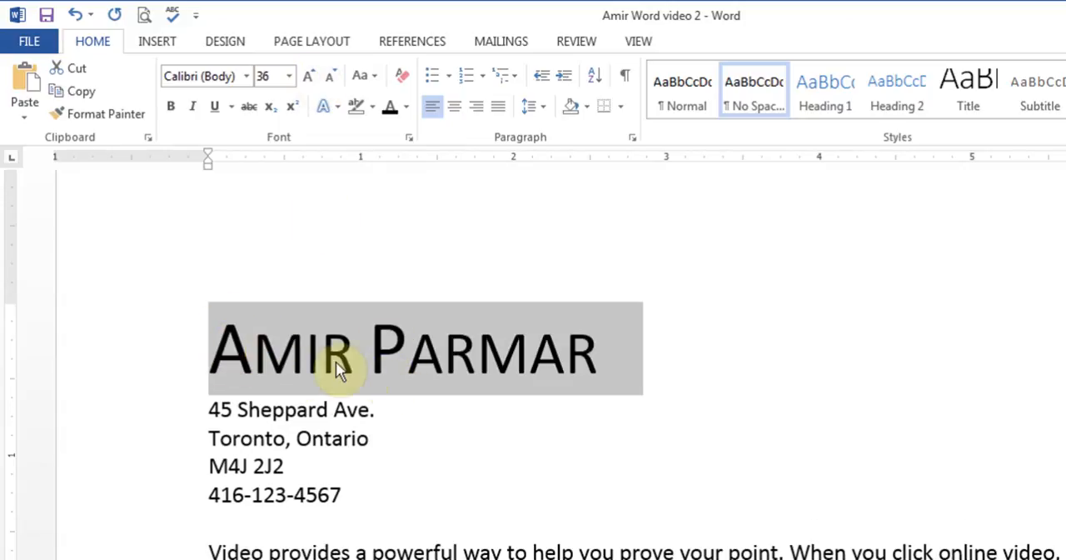
Step: Change the name line to UPPERCASE and return it to Capitalize Each Word
left_click(365, 76)
left_click(403, 162)
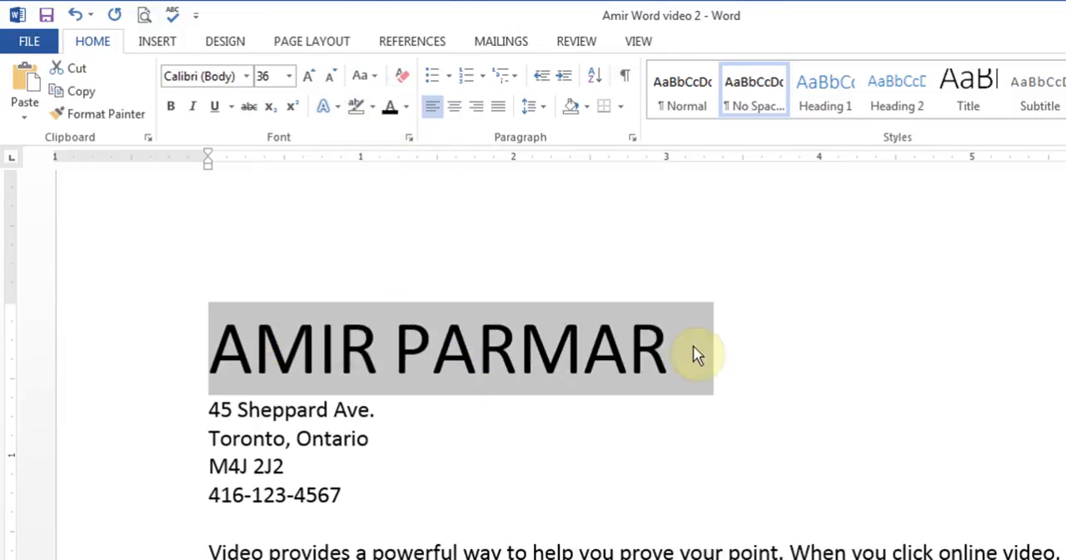
left_click(367, 77)
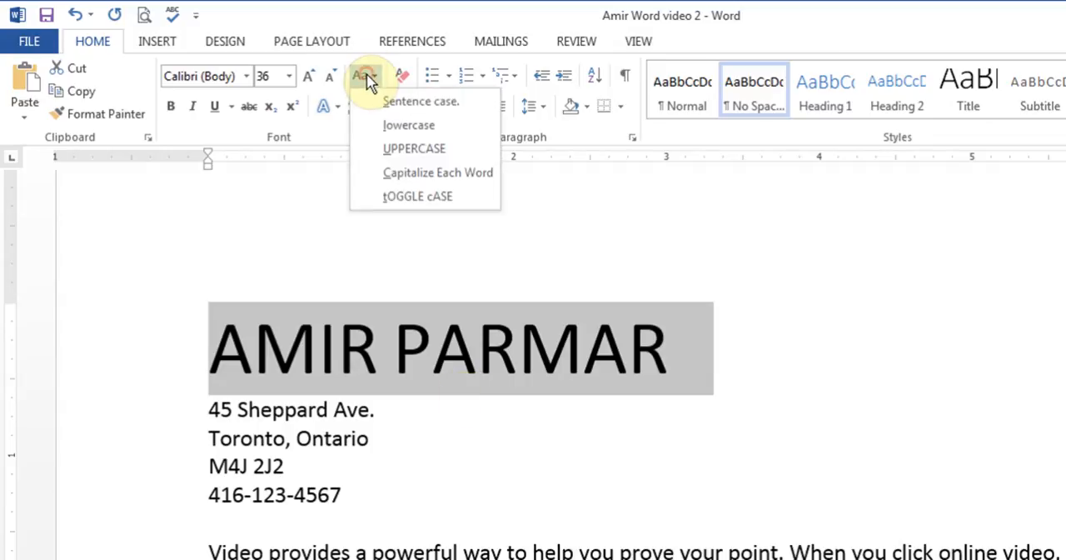
left_click(425, 172)
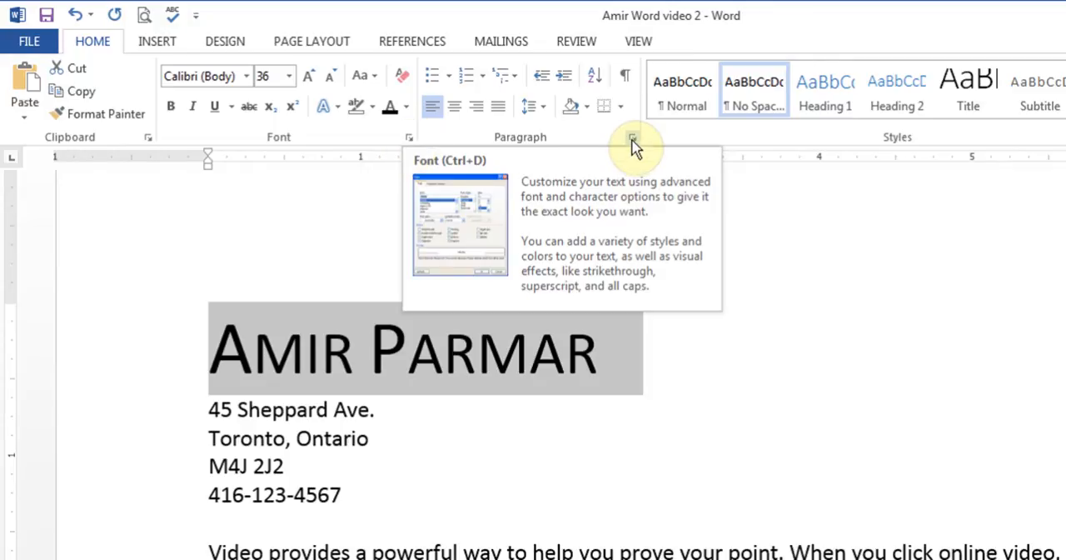
Step: Turn off Small caps for the name line and reapply the No Spacing style
left_click(409, 138)
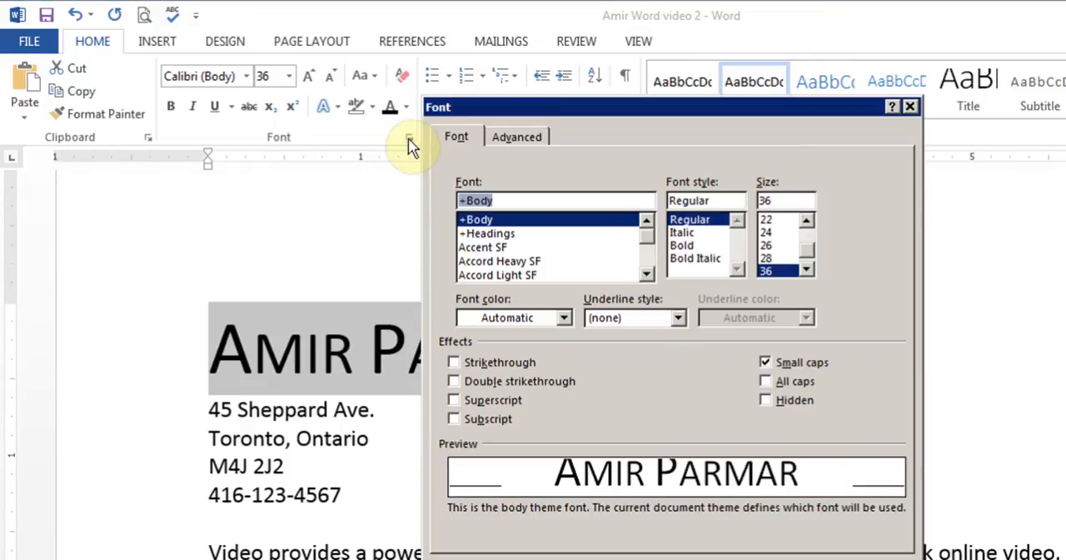
left_click(767, 363)
left_click(792, 554)
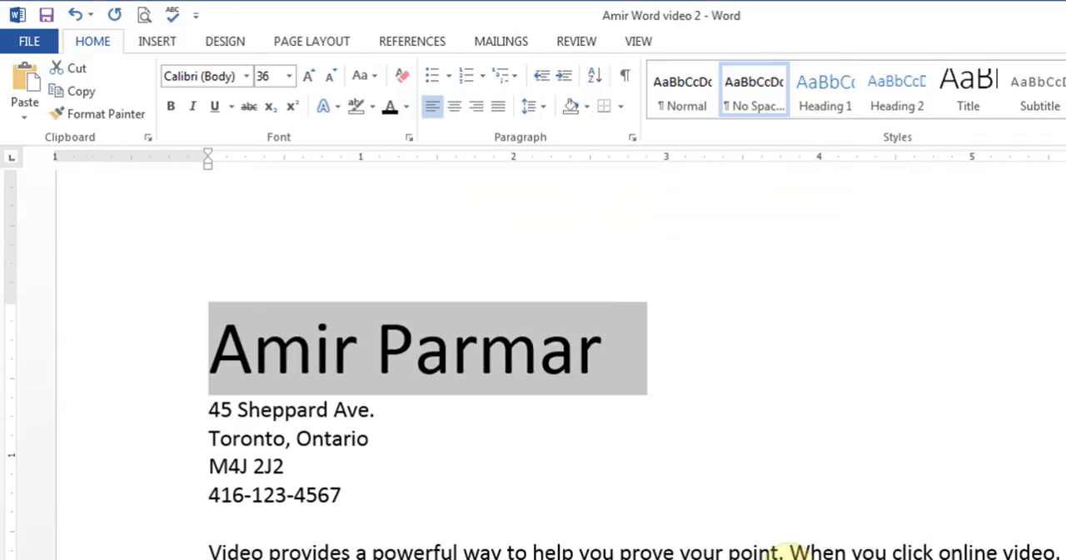
left_click(753, 107)
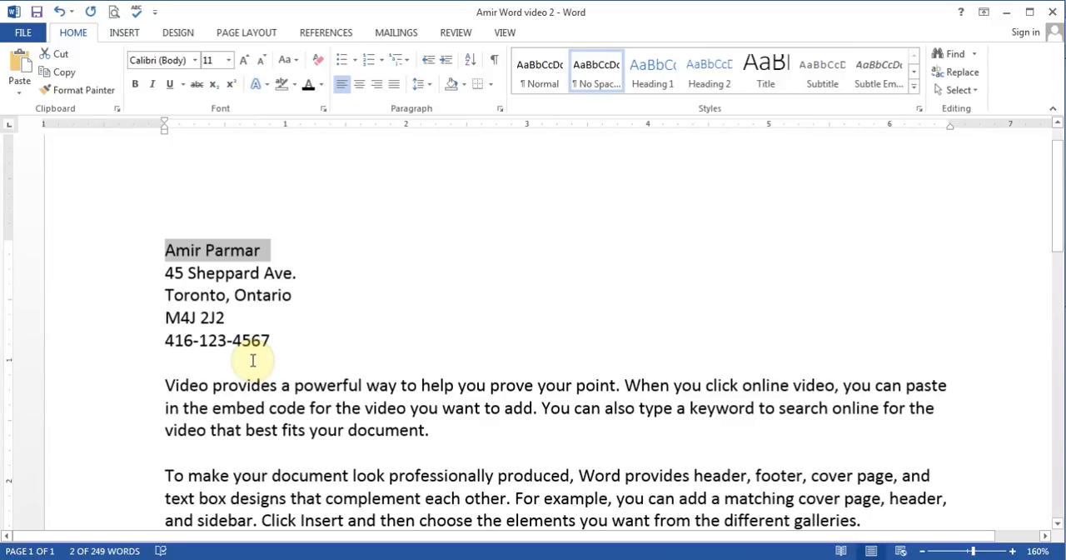
Step: Insert the line "Heading 1" between the phone number and the first body paragraph, with a blank line on each side
left_click(214, 365)
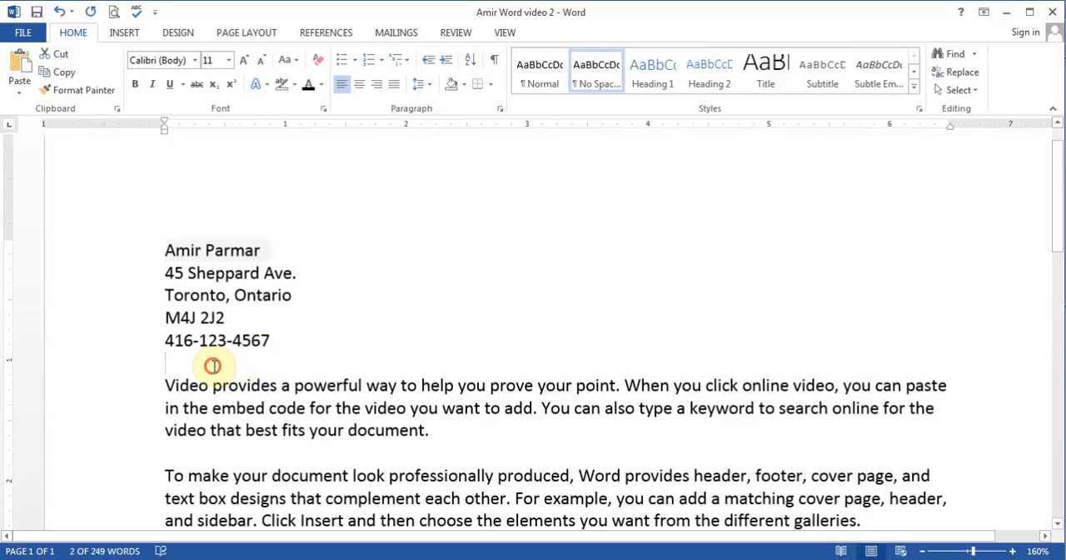
key("Return")
key("Return")
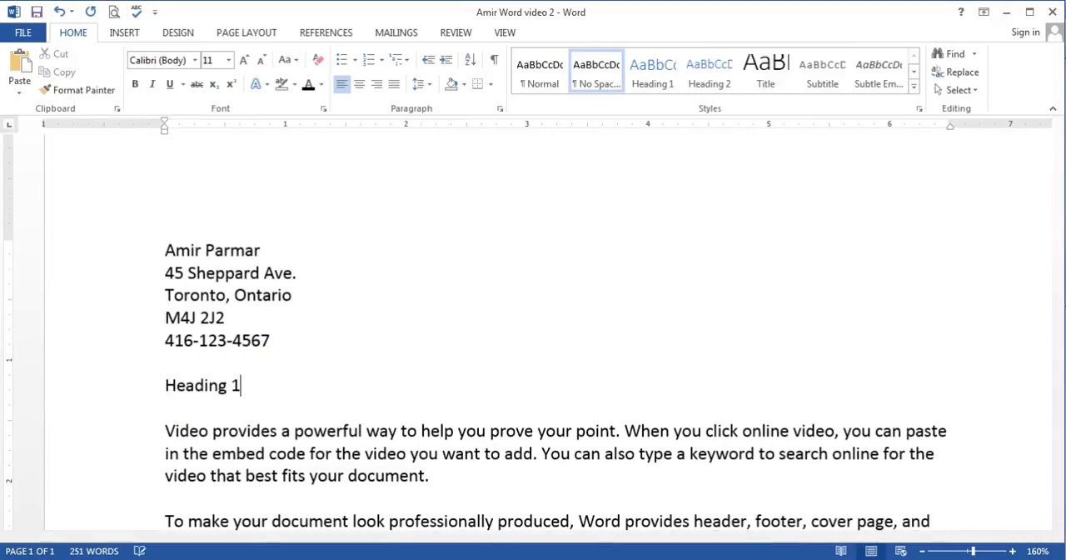
Step: Copy the "Heading 1" line above the paragraph starting "To make your document", leaving one blank line on each side
left_click(142, 393)
key("ctrl+c")
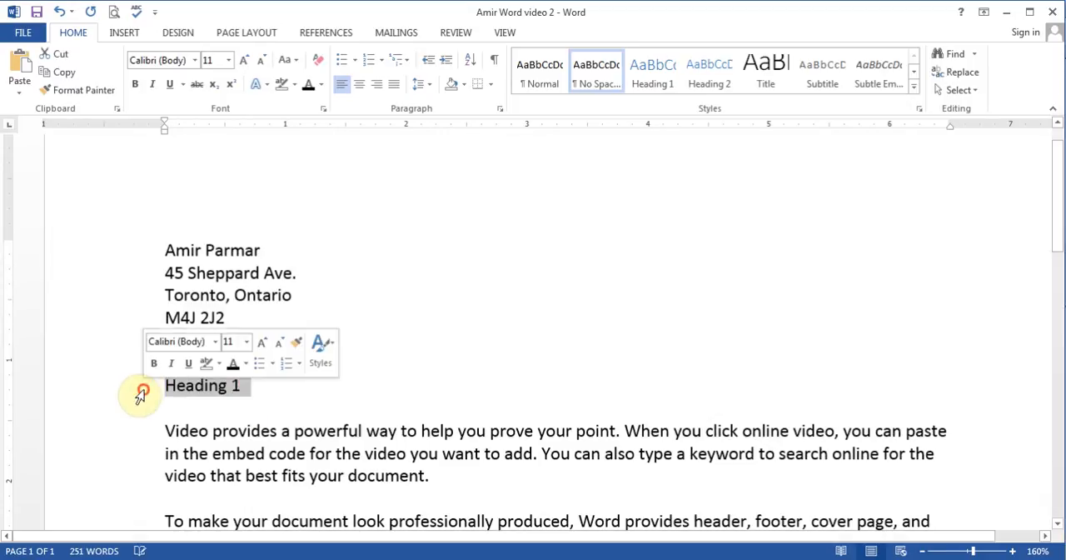
left_click(185, 498)
key("Return")
scroll(185, 497, "down", 1)
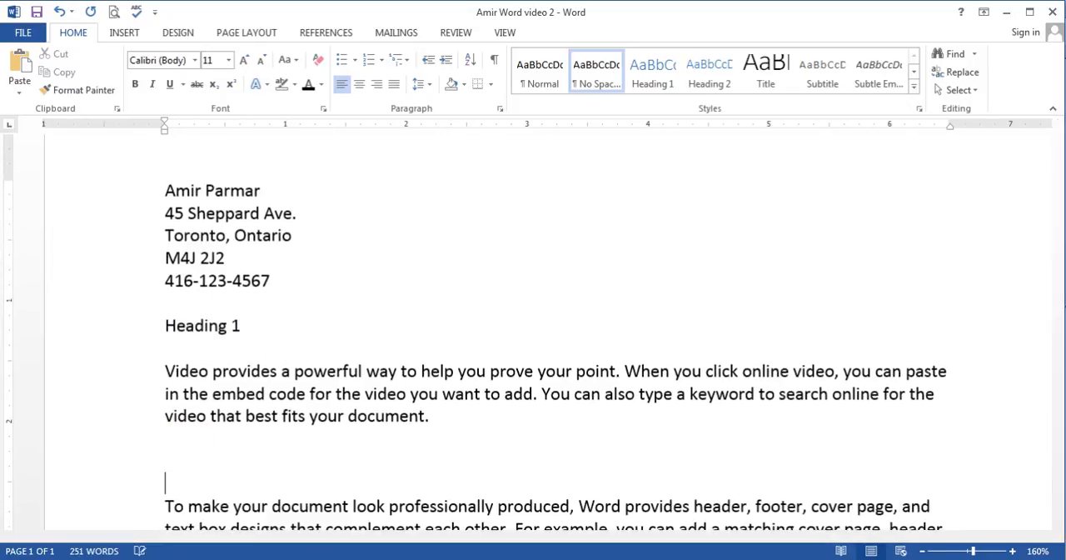
key("ctrl+v")
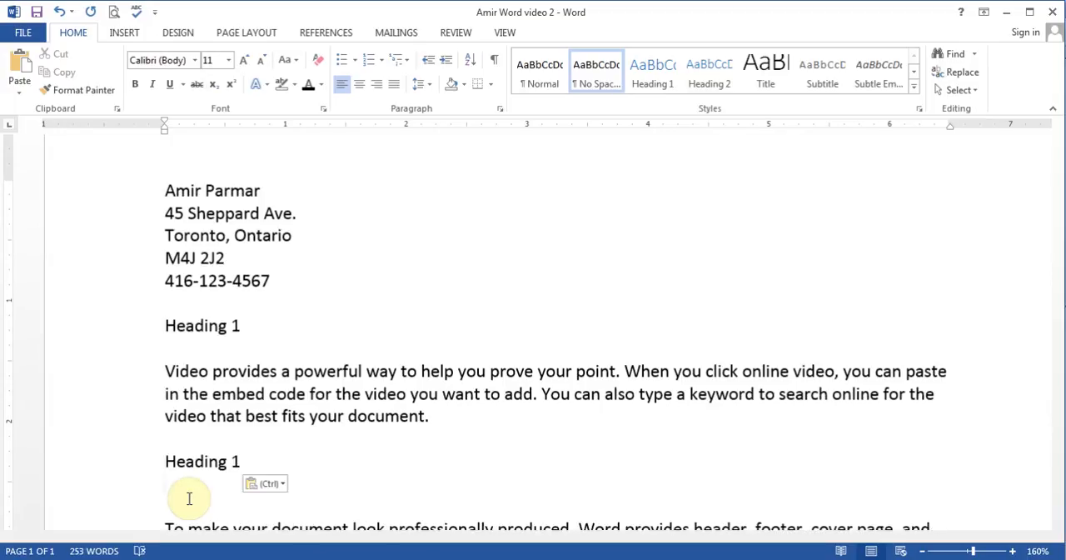
key("Delete")
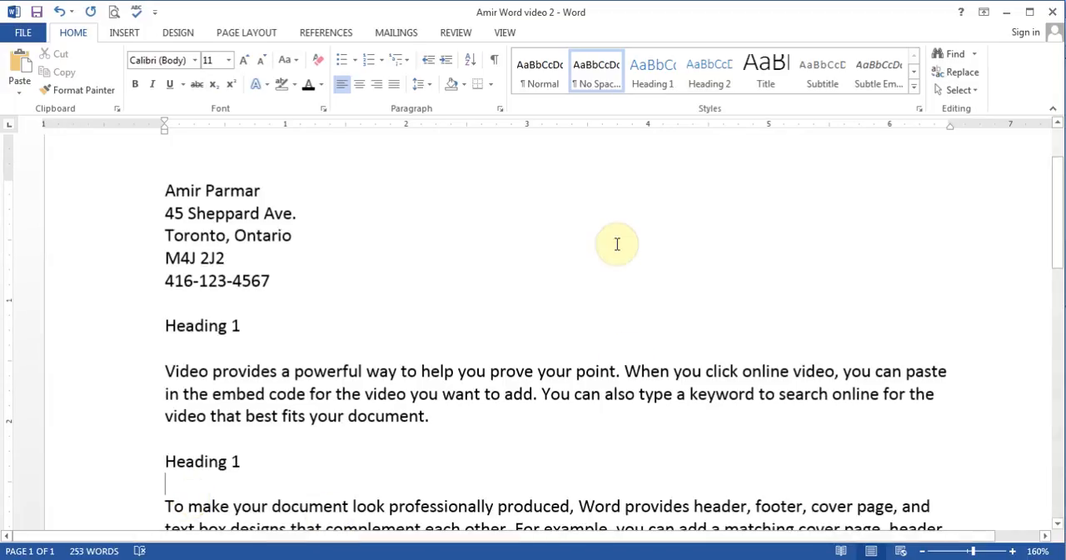
Step: Paste the "Heading 1" line above the paragraph starting "Themes and styles", leaving one blank line on each side
scroll(1062, 217, "down", 5)
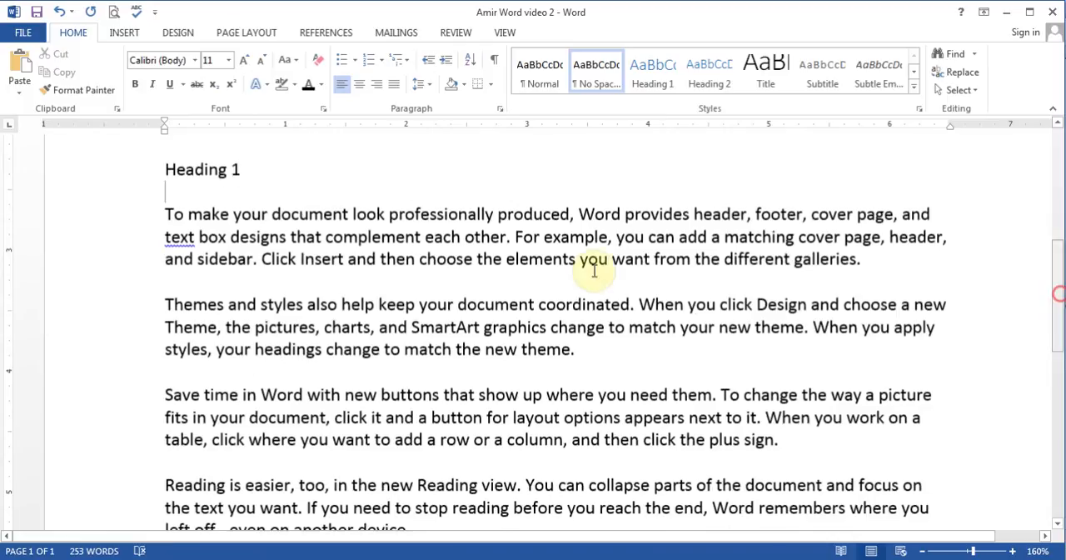
left_click(435, 278)
key("Return")
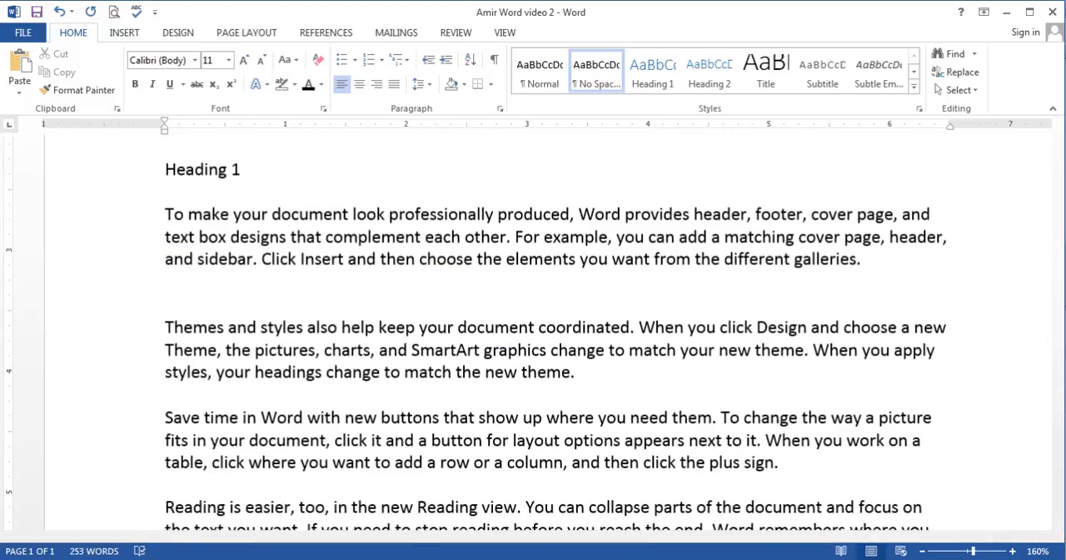
key("Return")
key("ctrl+v")
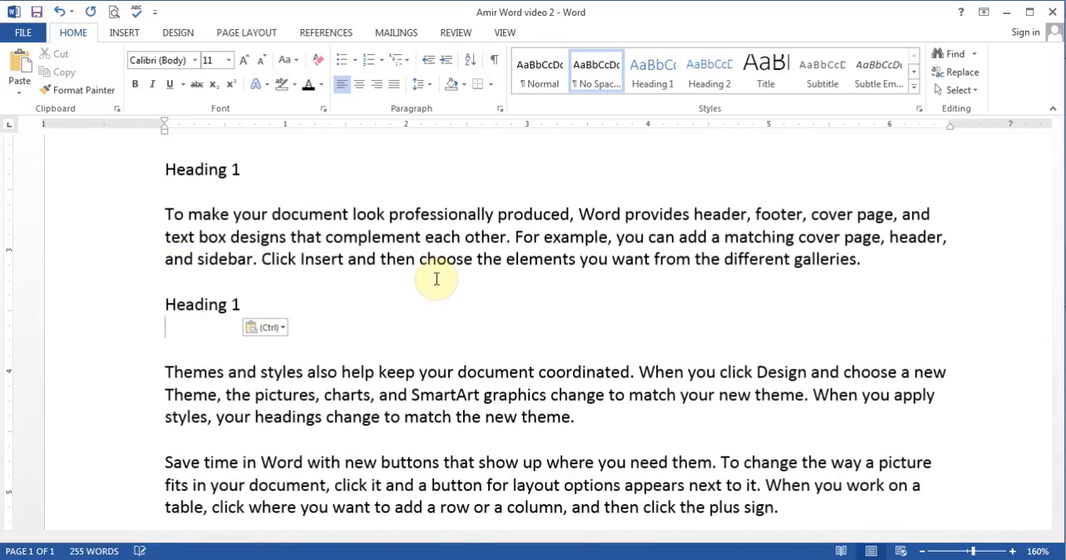
key("Delete")
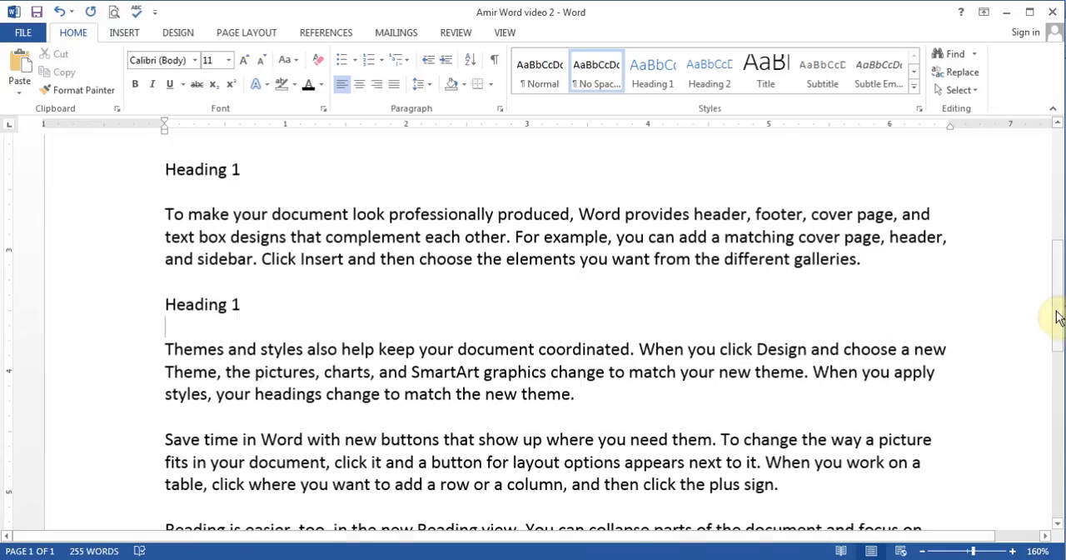
Step: Format the name line at the start of the document in Chuzzlewit SF, size 28, with red font color
left_click_drag(1058, 317, 1055, 183)
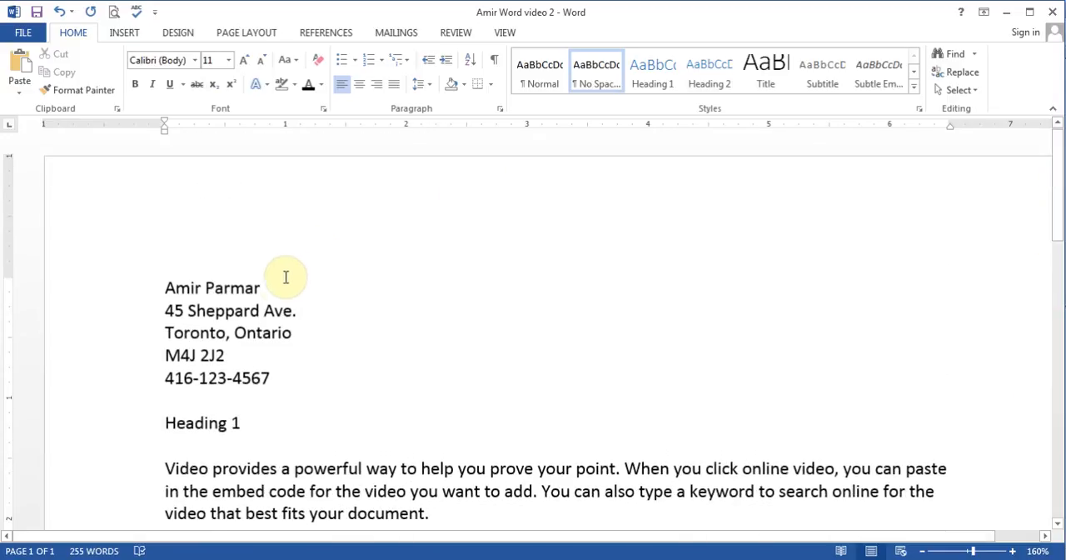
left_click_drag(274, 282, 165, 286)
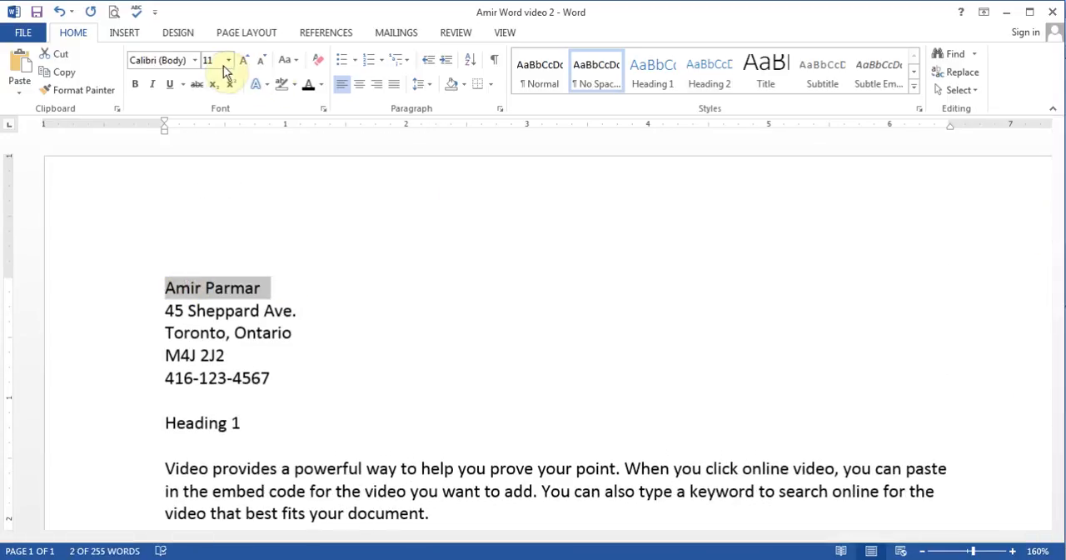
left_click(197, 61)
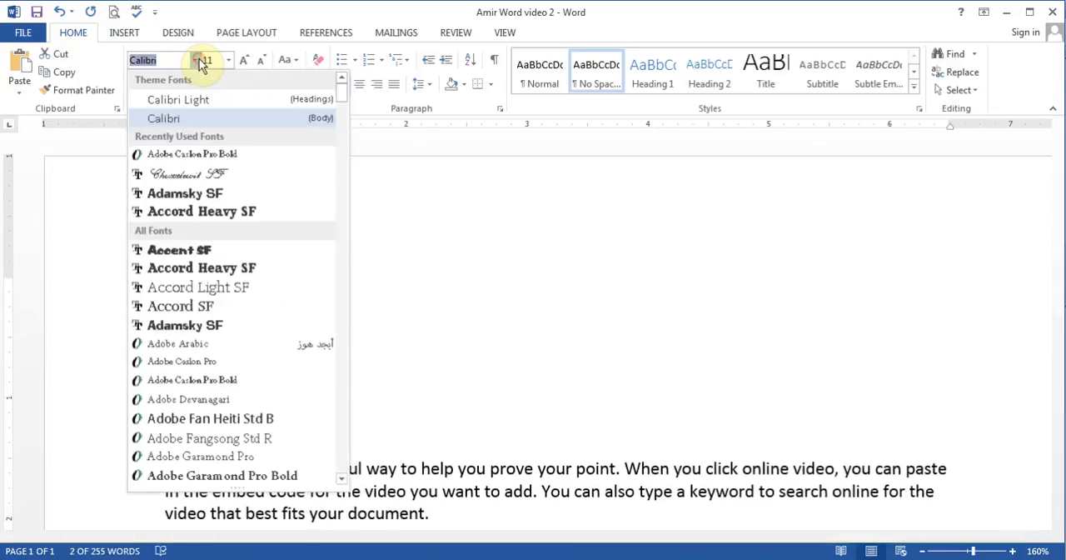
left_click(200, 174)
left_click(228, 61)
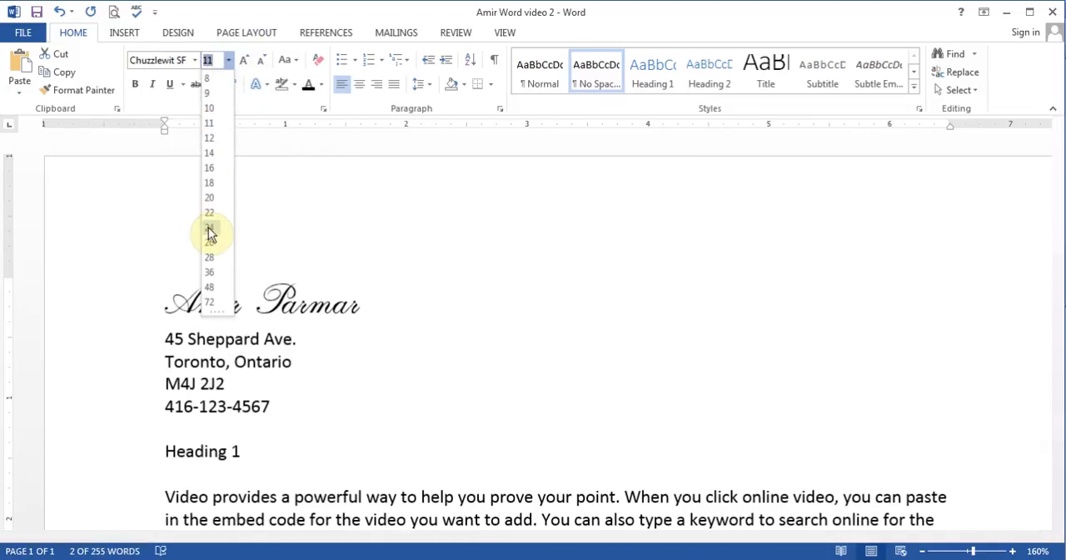
left_click(216, 260)
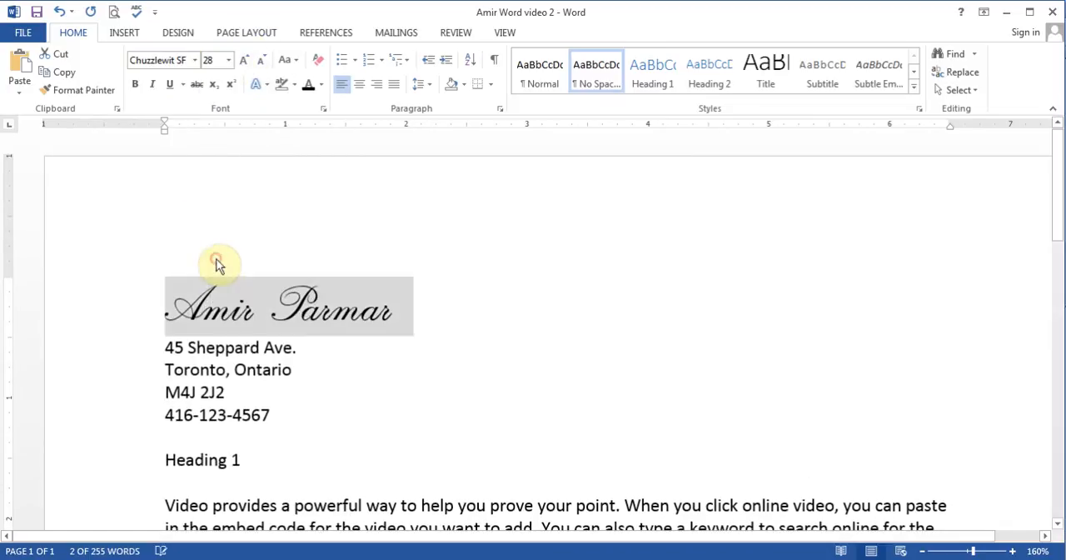
left_click(321, 85)
left_click(322, 226)
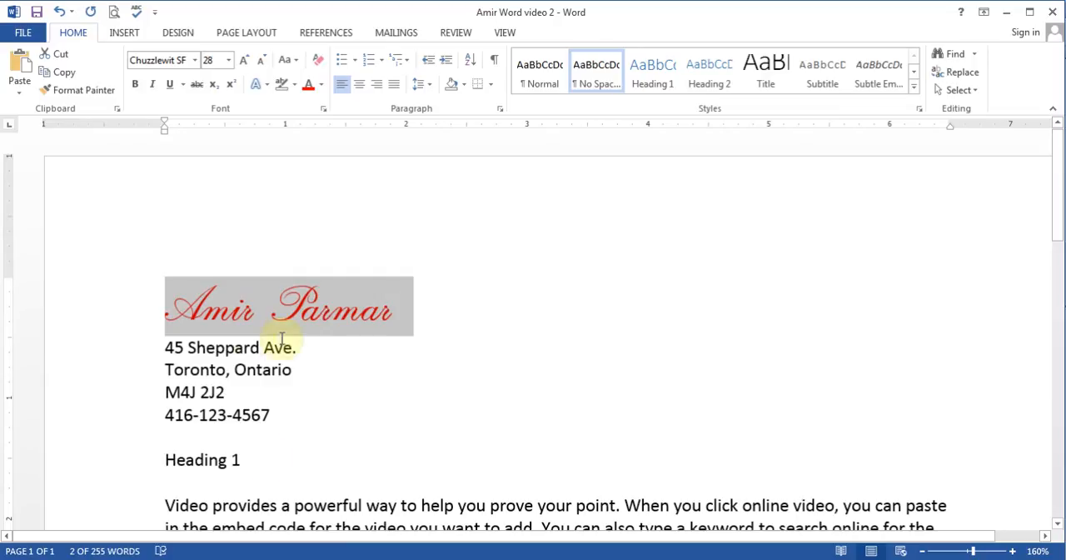
Step: Copy the name line's formatting to all three "Heading 1" lines with a persistent Format Painter and turn the painter off
left_click(94, 99)
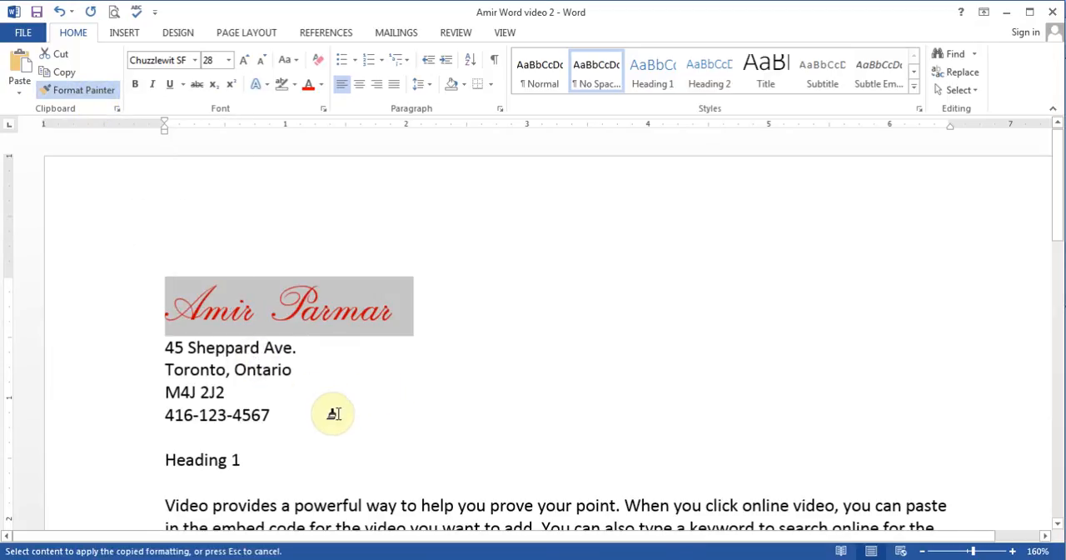
left_click_drag(155, 460, 265, 466)
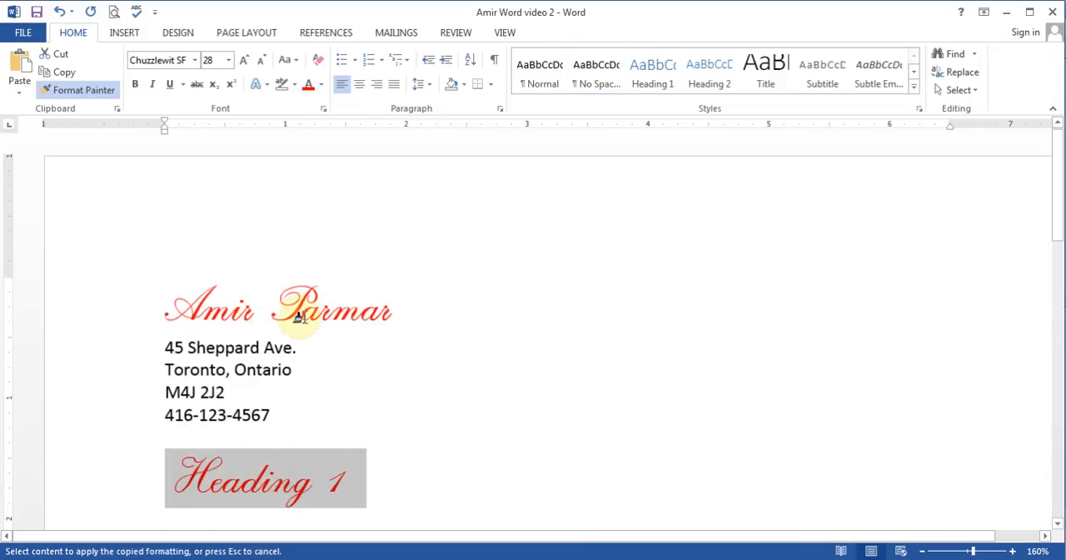
left_click_drag(1056, 214, 1059, 353)
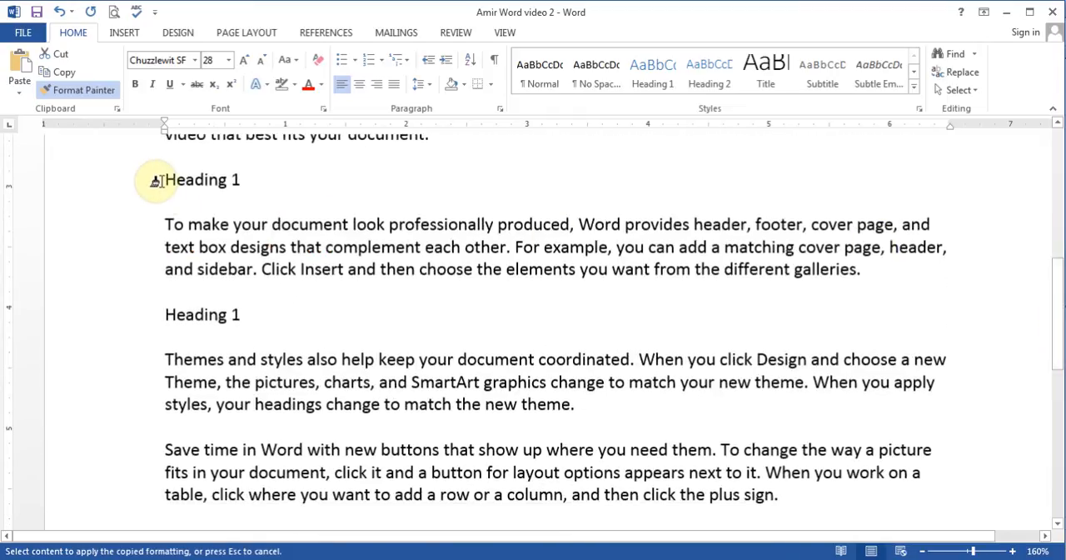
left_click_drag(160, 180, 258, 184)
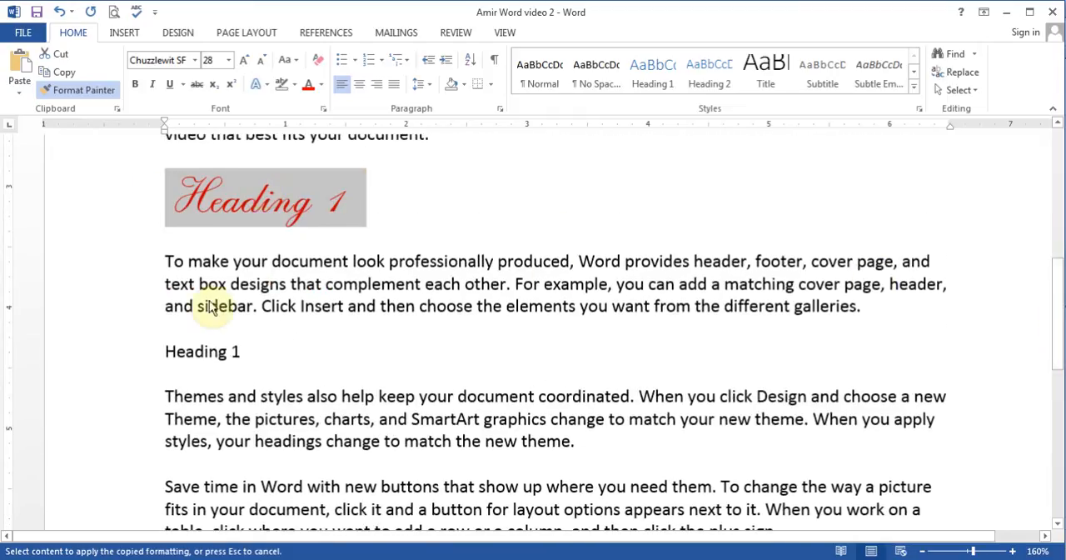
left_click(195, 352)
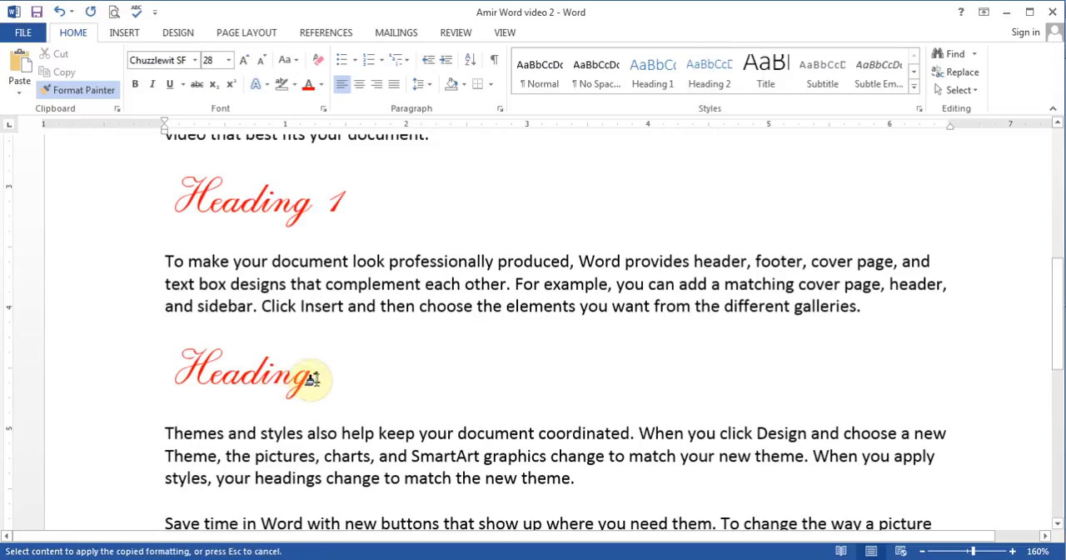
left_click(313, 379)
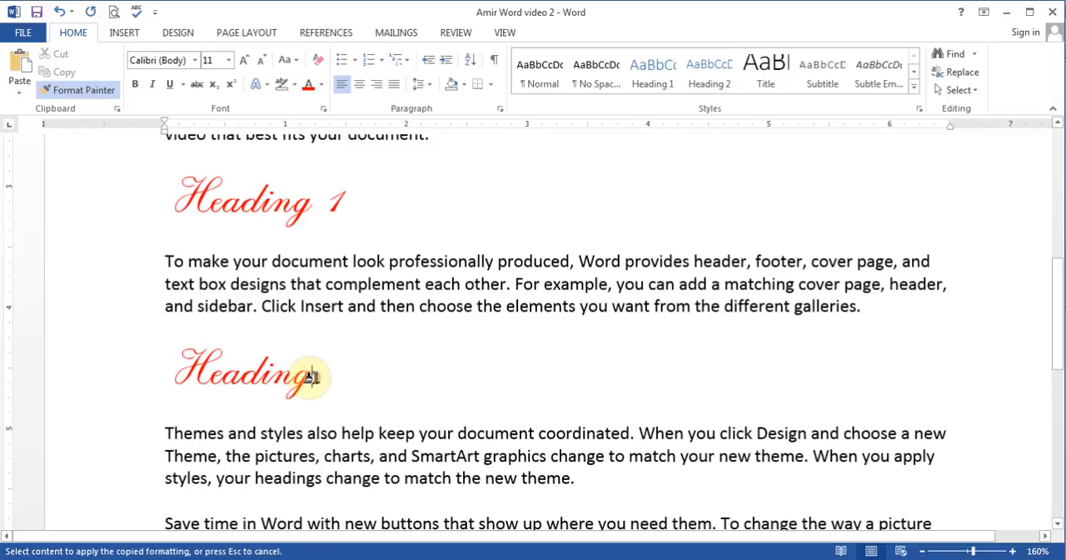
left_click_drag(311, 378, 322, 377)
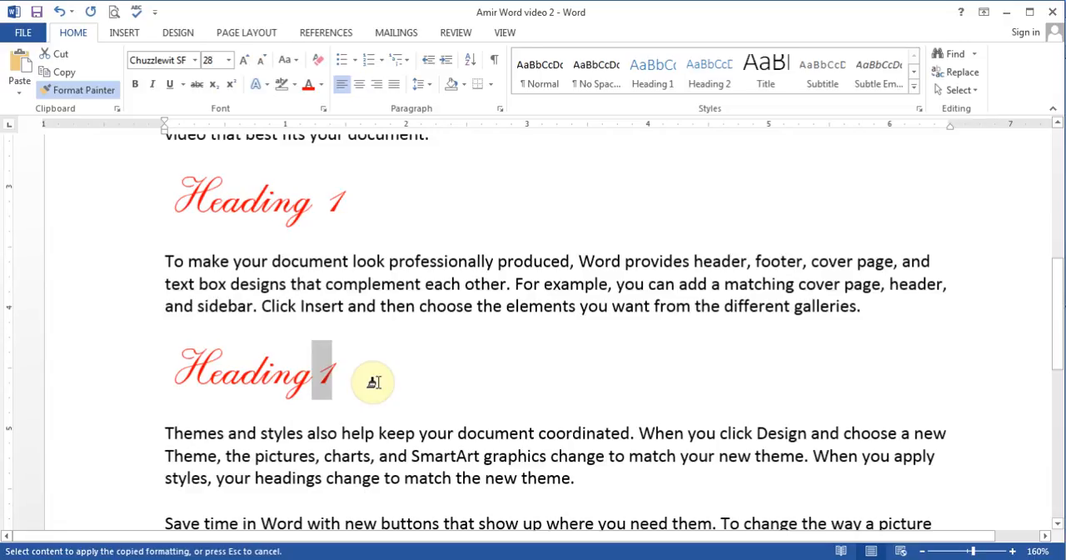
left_click(98, 94)
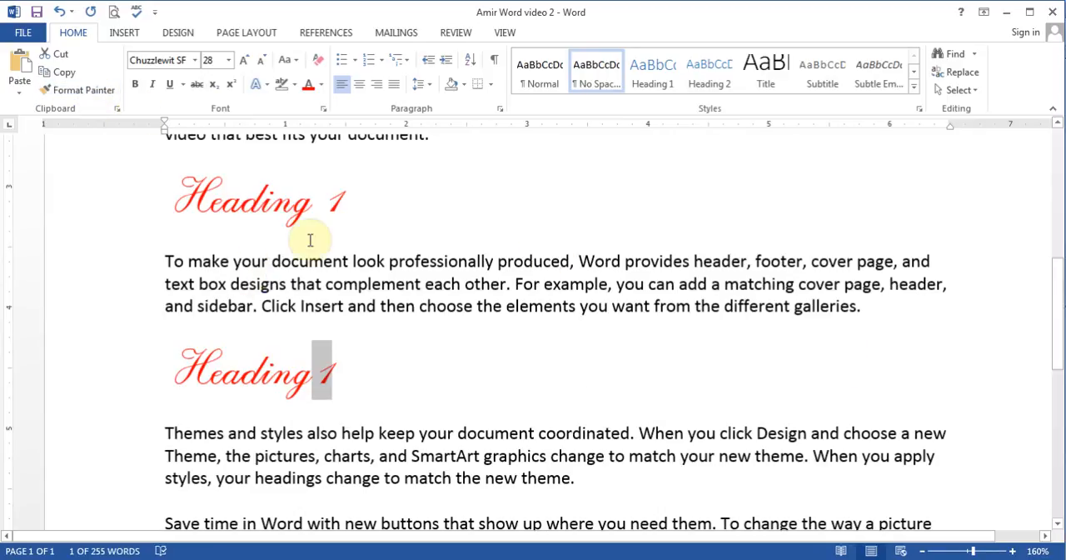
Step: Copy the name line's formatting onto the single street-name word in the address with a one-time Format Painter
left_click_drag(1060, 352, 1060, 141)
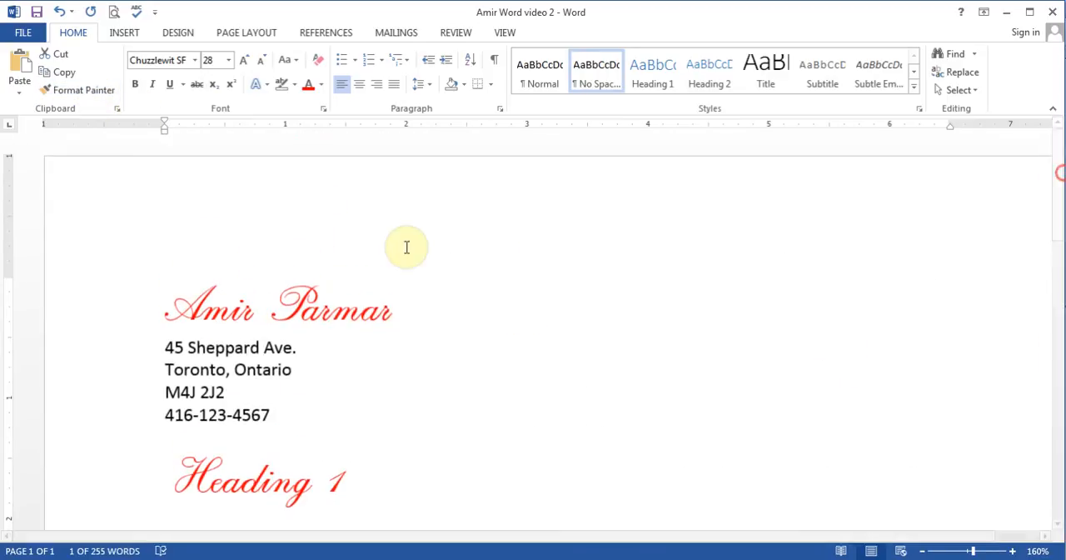
left_click_drag(166, 288, 350, 287)
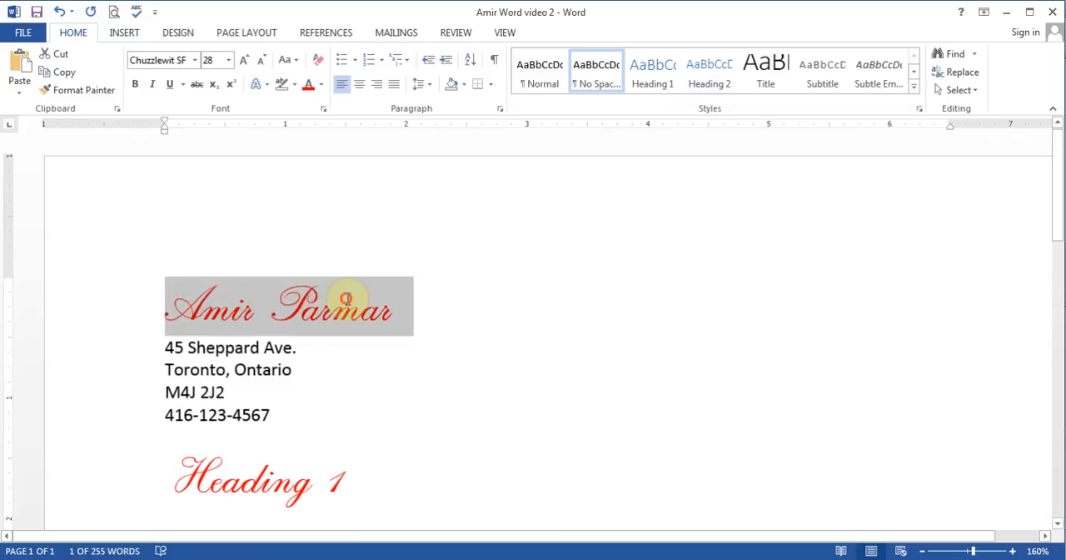
left_click(66, 93)
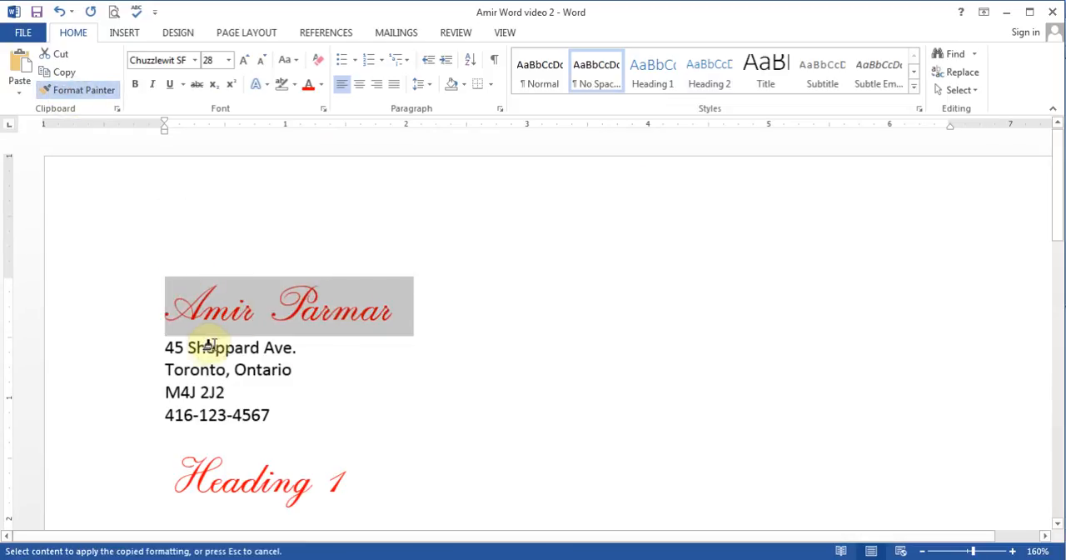
left_click(210, 347)
left_click(474, 376)
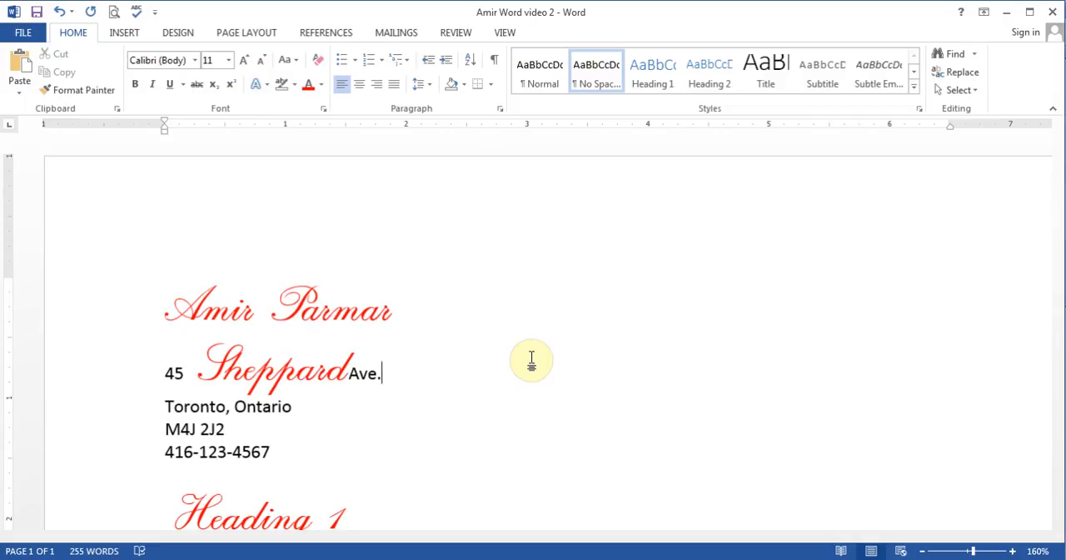
Step: Undo all Format Painter applications and the name line's font, size and color changes, keeping one blank line below the third "Heading 1"
left_click(60, 12)
left_click(60, 12)
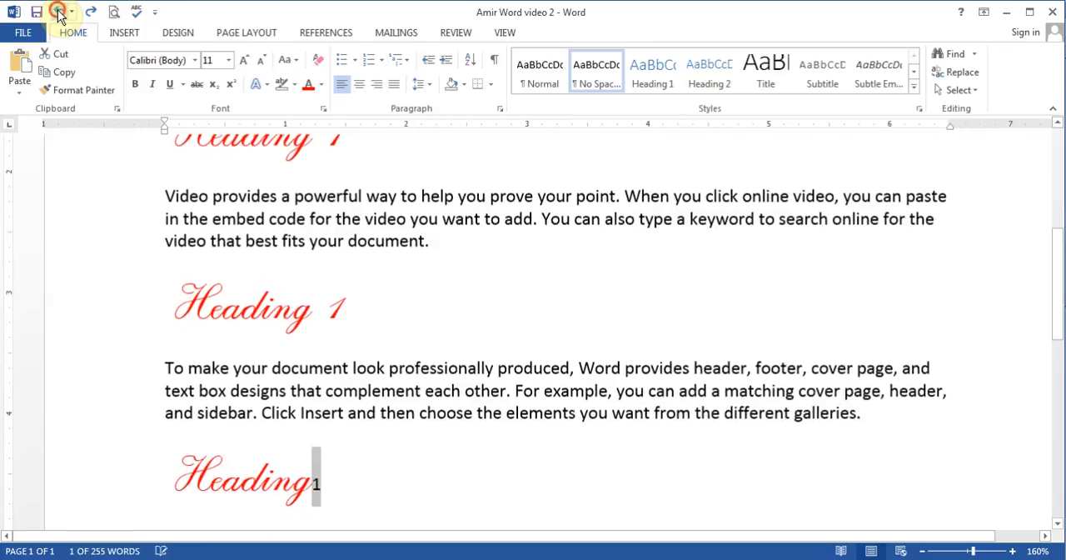
left_click(60, 12)
left_click(60, 12)
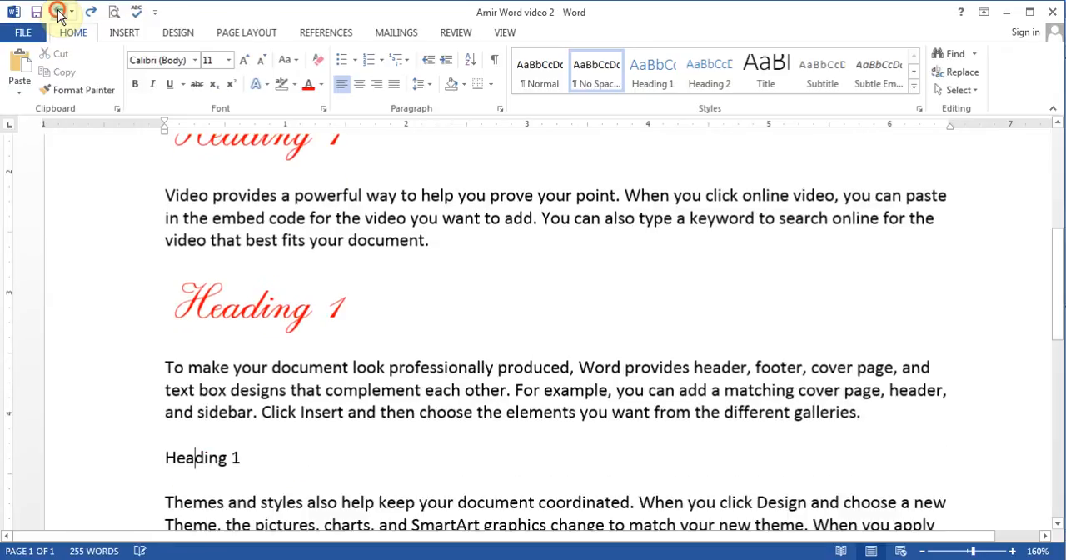
left_click(60, 11)
left_click(60, 12)
left_click(60, 11)
left_click(60, 12)
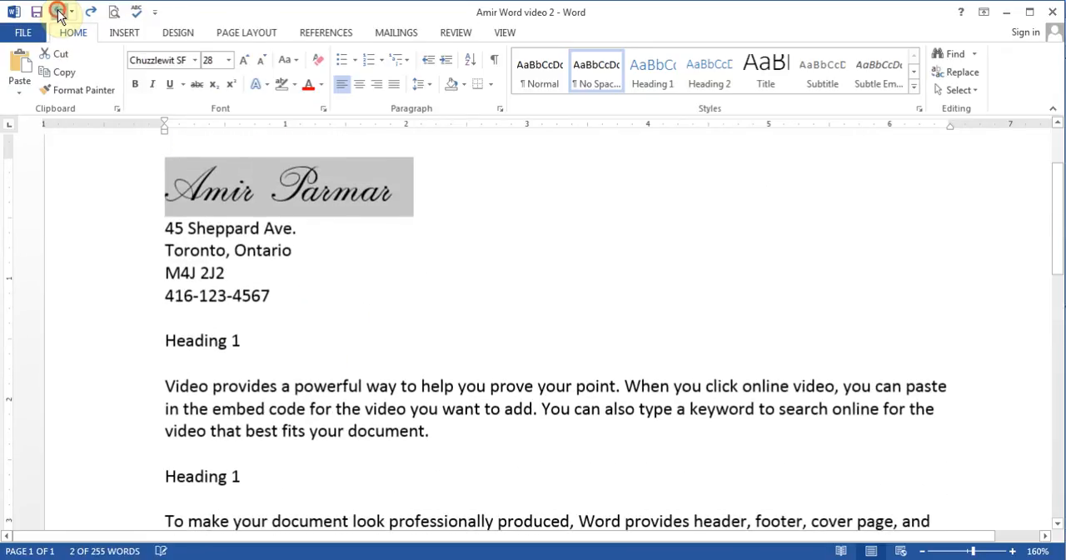
left_click(60, 11)
left_click(60, 12)
left_click(60, 12)
left_click(60, 11)
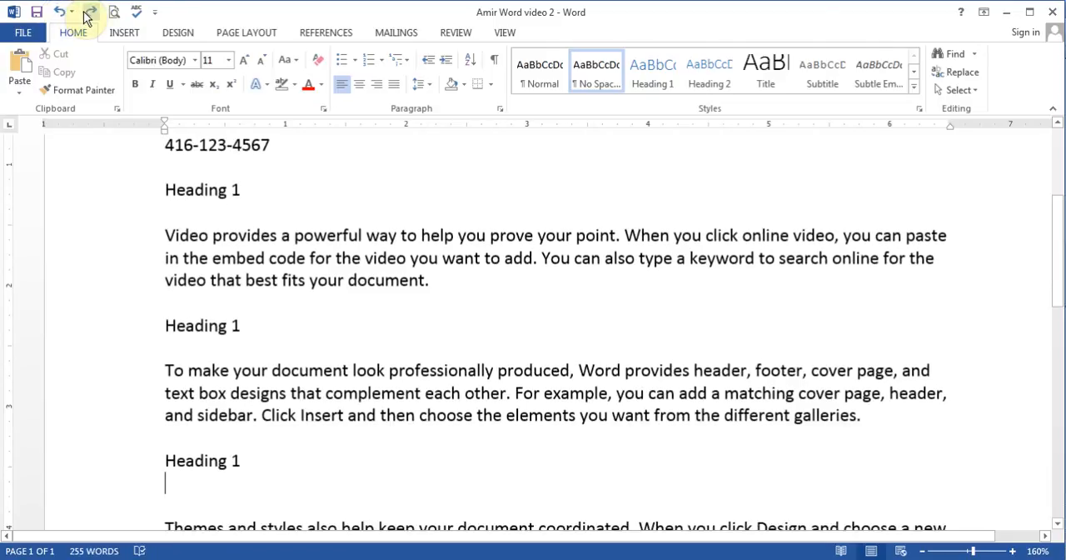
left_click(88, 13)
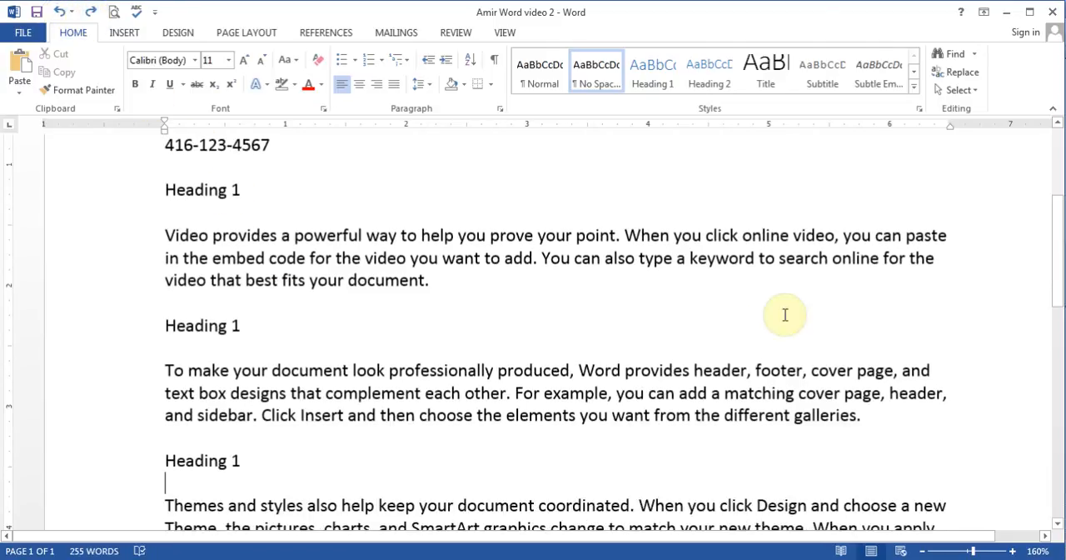
Step: Try center and right alignment on the name, address and phone lines, and return them to left alignment
left_click_drag(1060, 242, 1054, 184)
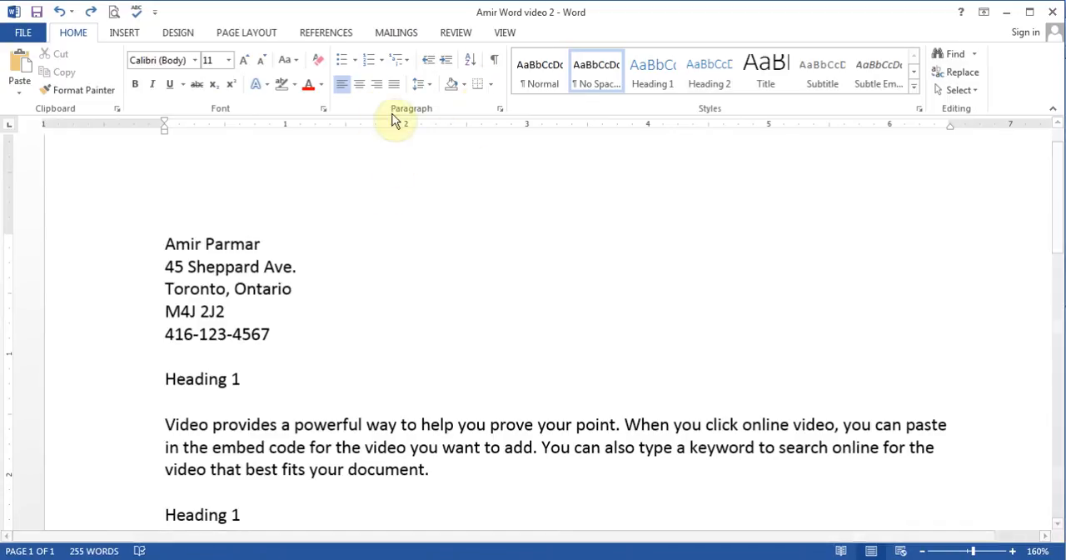
left_click(166, 244)
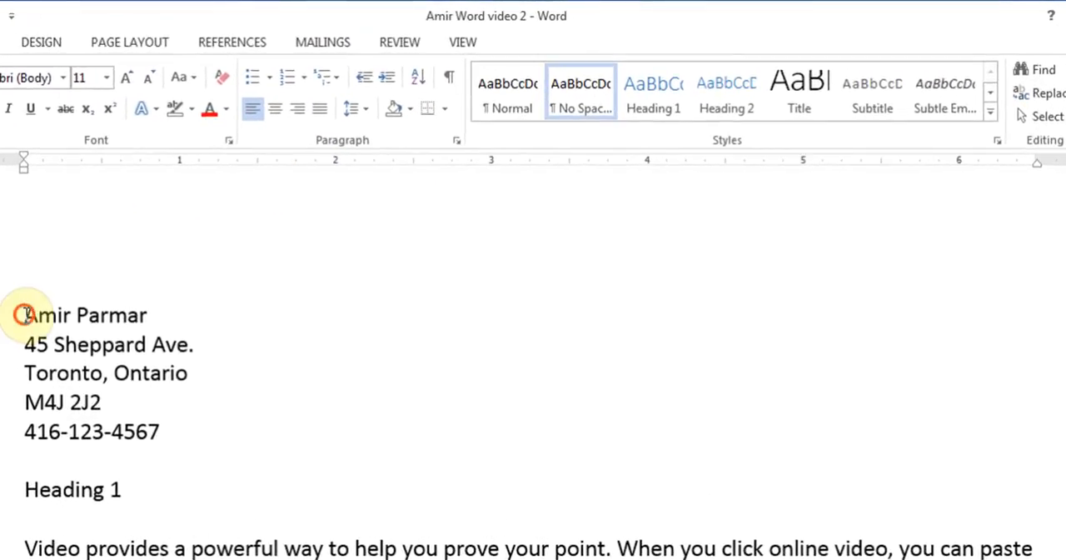
left_click_drag(25, 315, 158, 431)
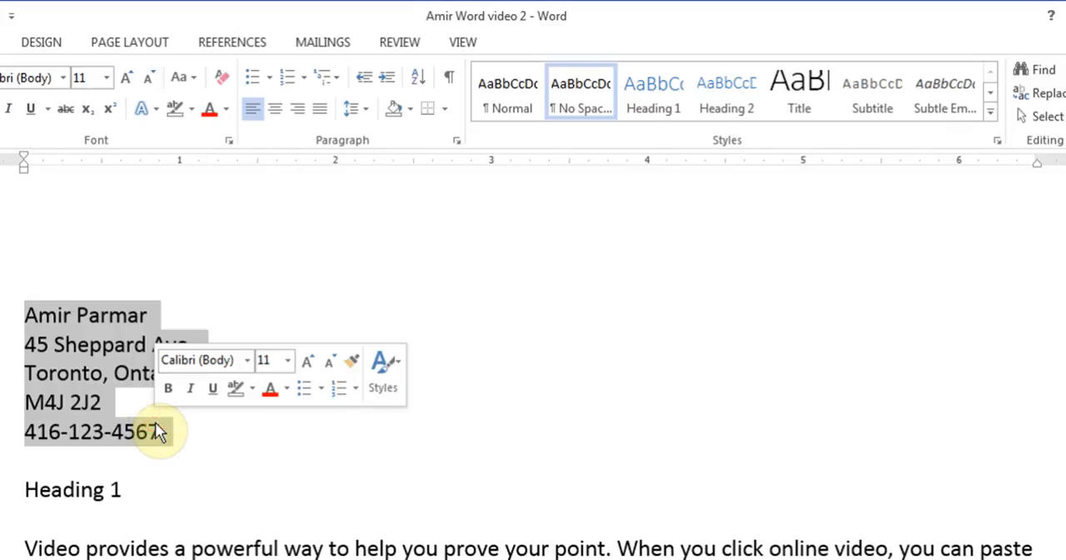
left_click(281, 117)
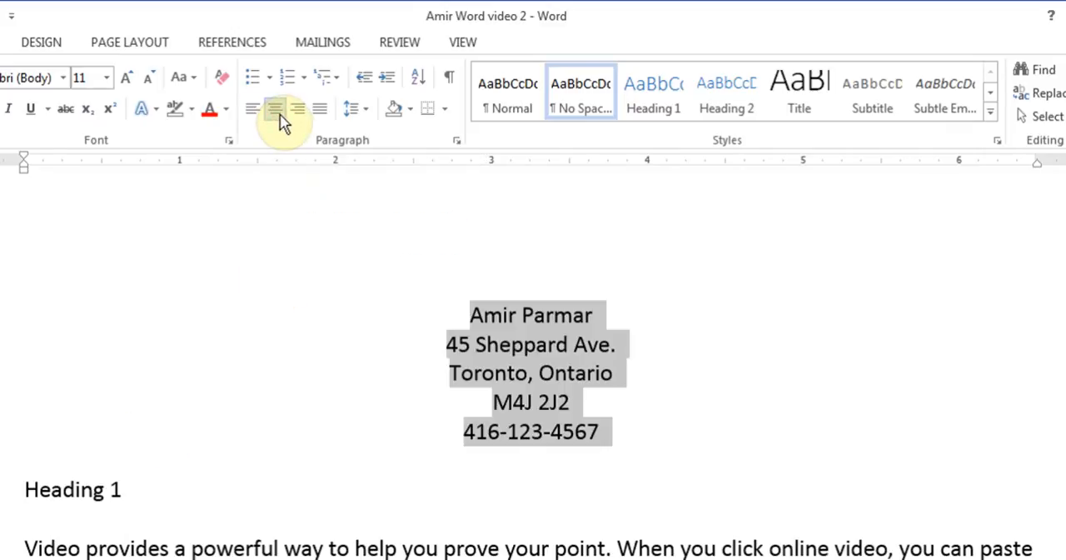
left_click(302, 121)
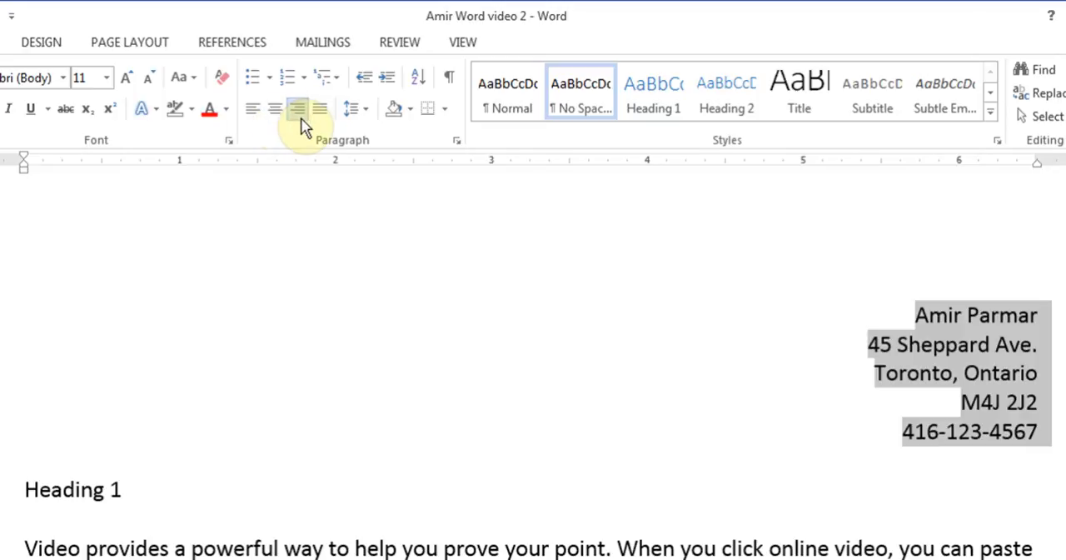
left_click(255, 112)
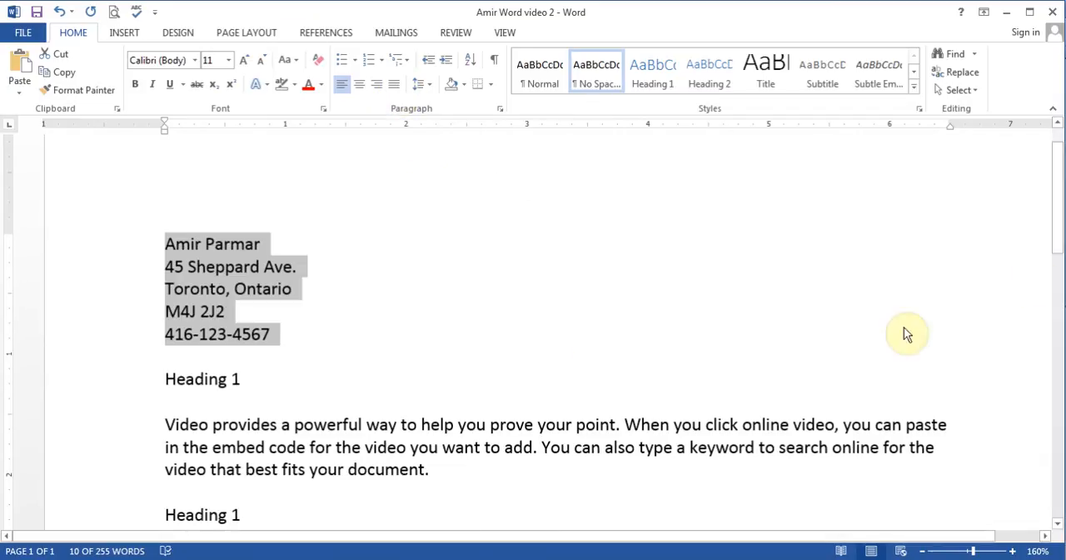
Step: Justify the text from "Video provides" through "different galleries." and return it to left alignment
left_click_drag(1056, 203, 1062, 264)
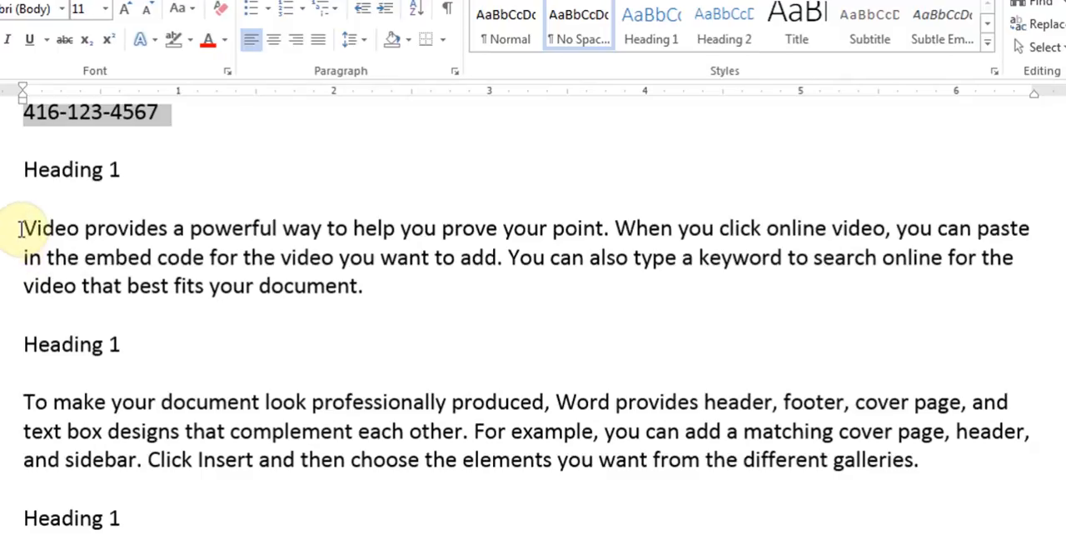
left_click_drag(22, 228, 921, 469)
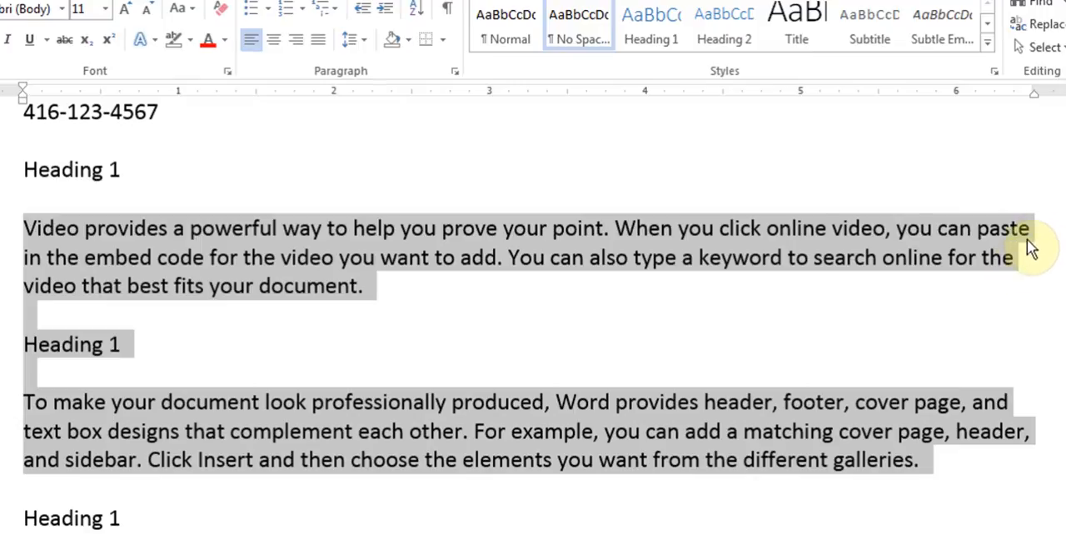
left_click(319, 46)
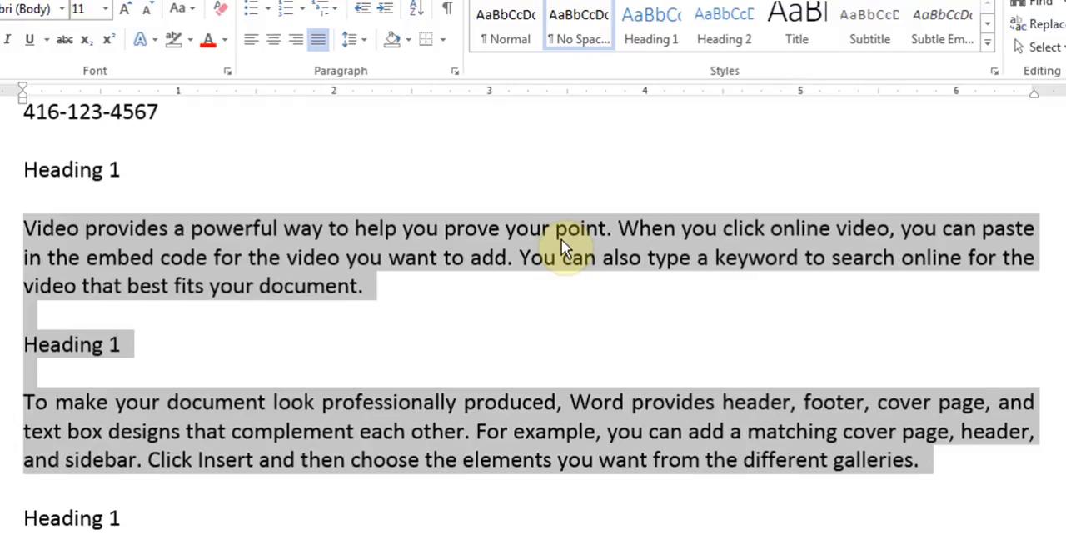
left_click(253, 43)
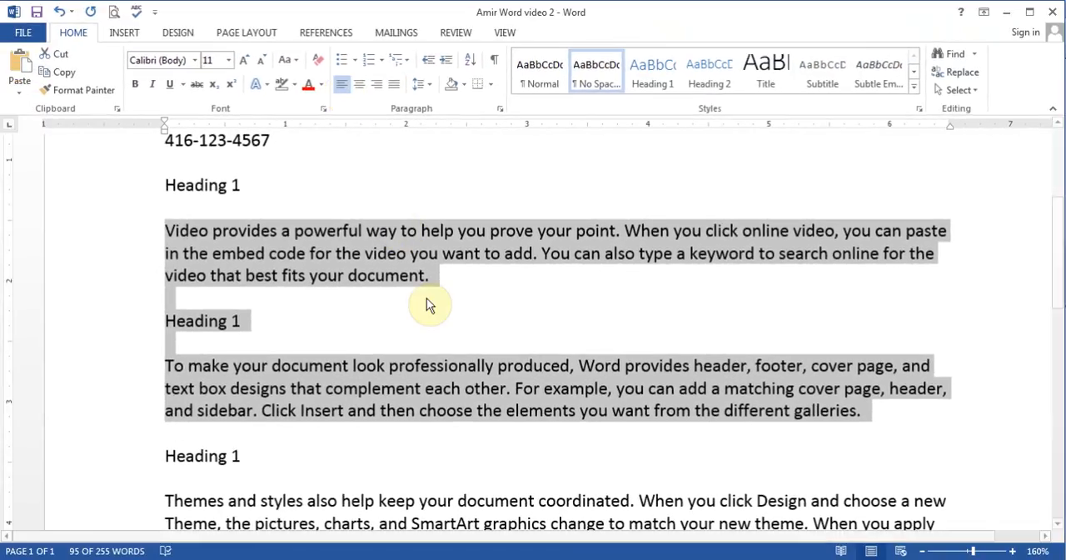
left_click(372, 313)
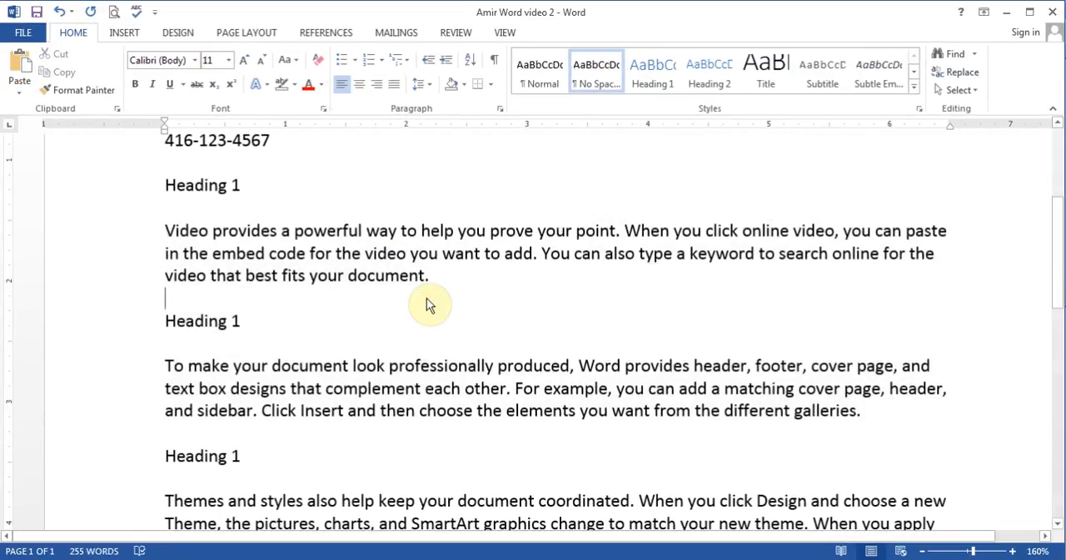